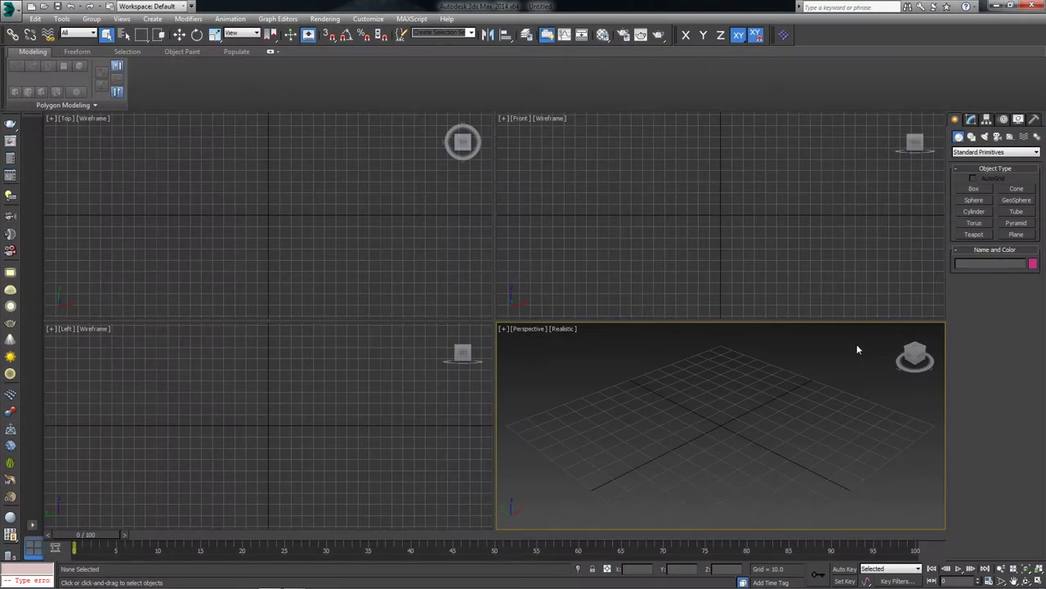
Open the 01.max Deadpool scene from the project folder, with Files of type set to All files
click(10, 7)
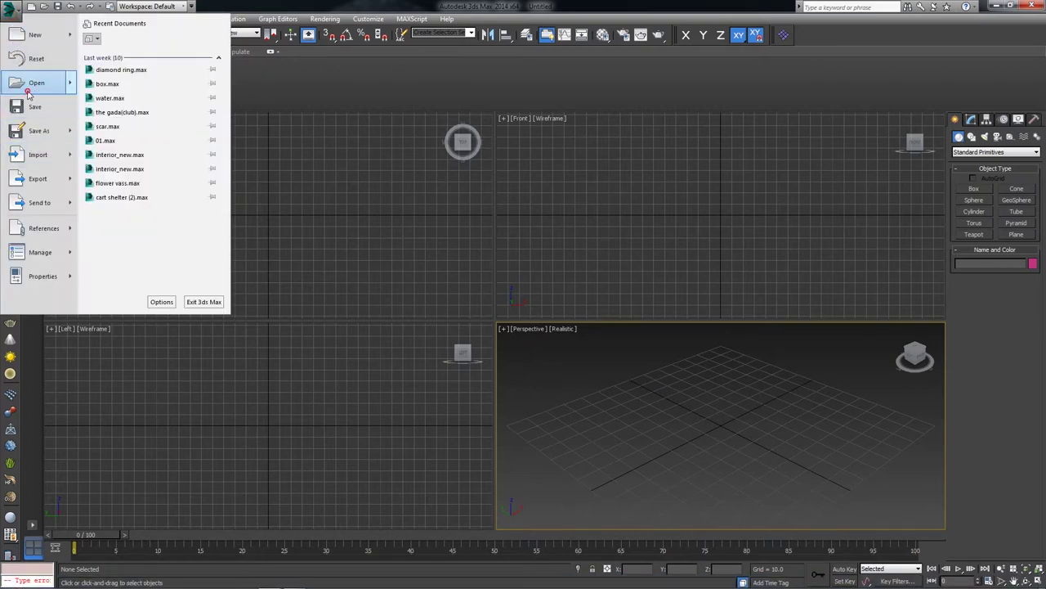
click(31, 85)
click(32, 169)
double_click(399, 124)
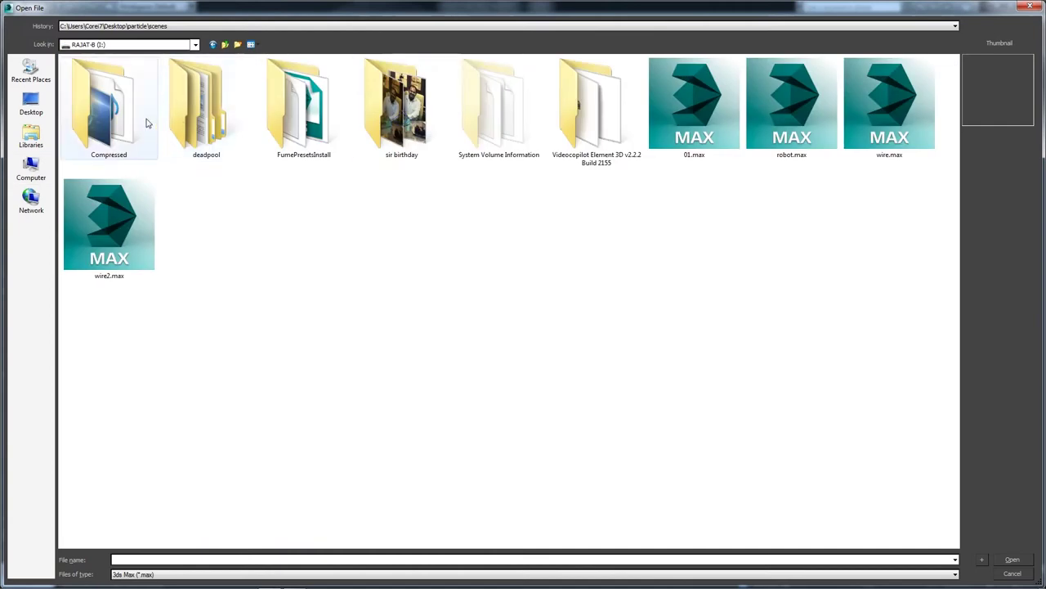
double_click(228, 119)
double_click(117, 75)
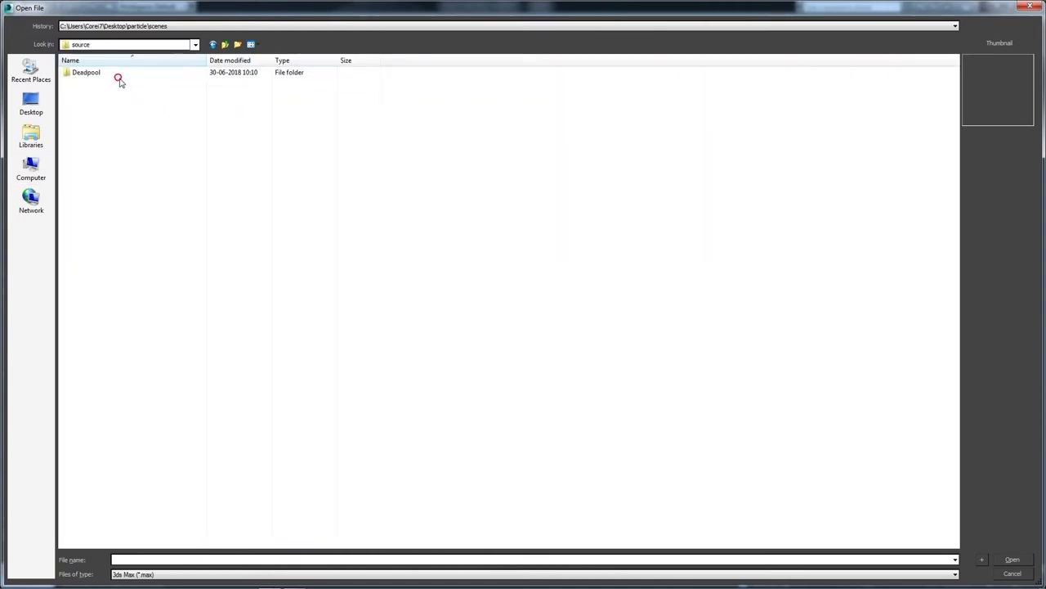
double_click(95, 75)
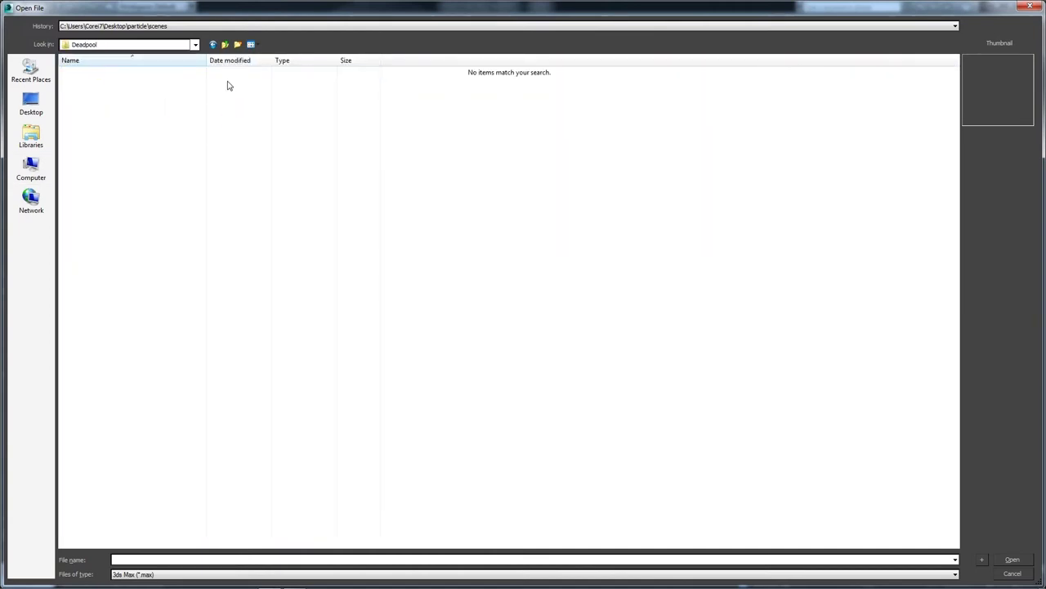
click(268, 574)
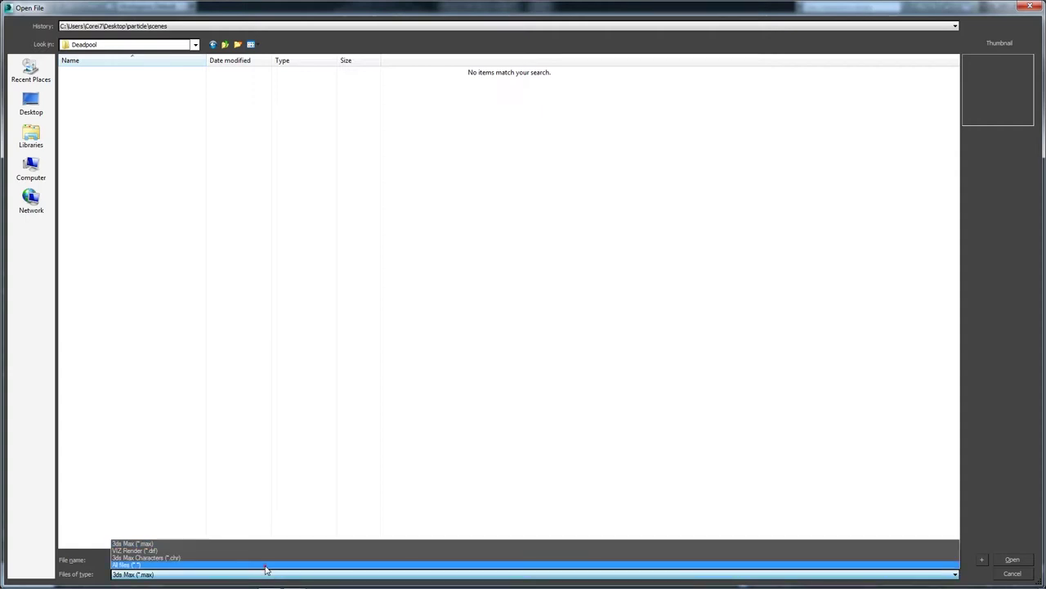
click(267, 567)
click(225, 44)
click(226, 45)
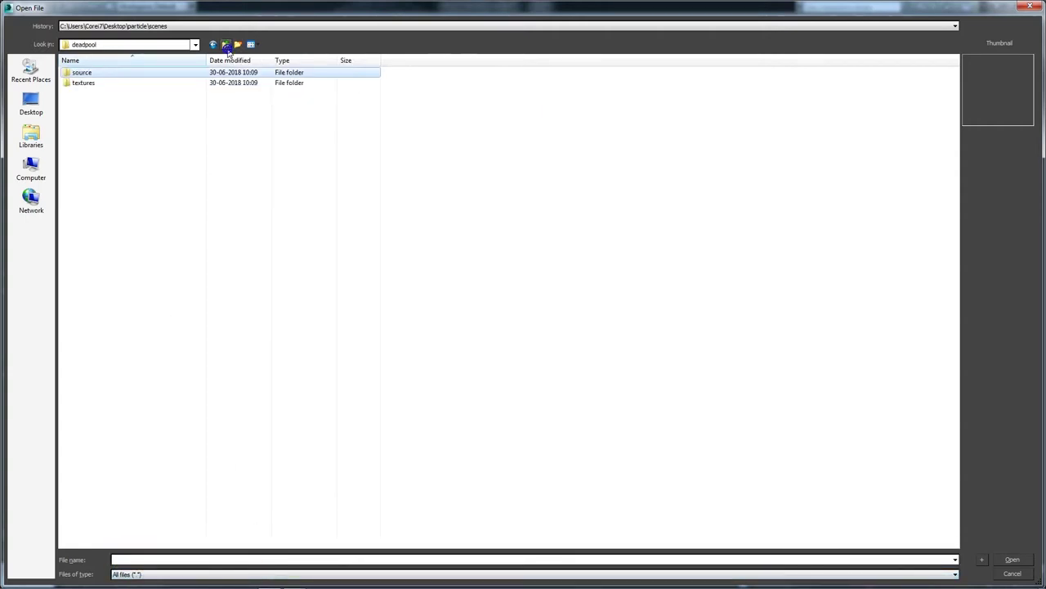
click(225, 44)
click(890, 104)
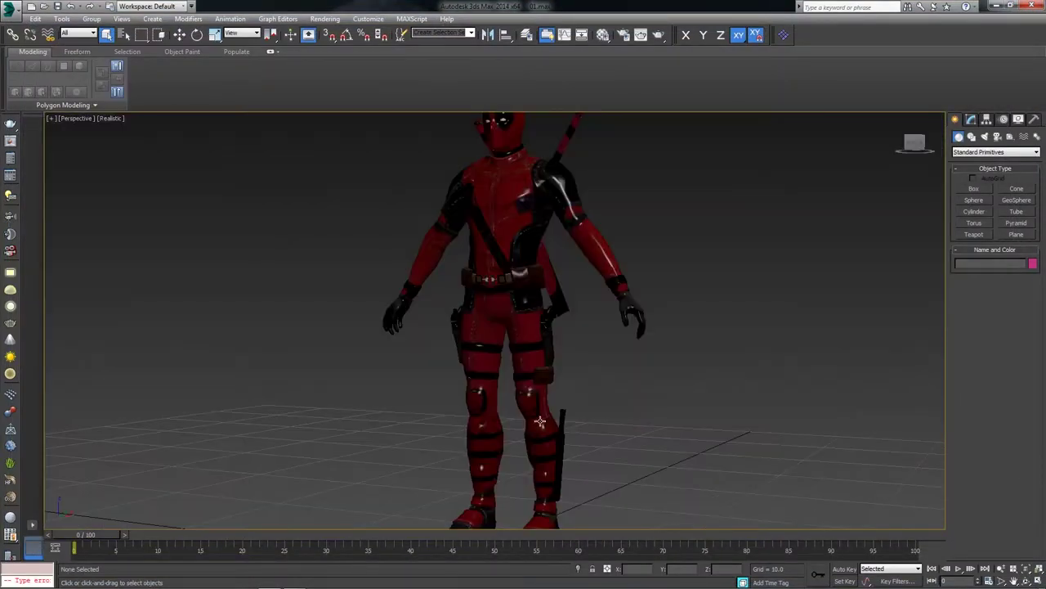
Orbit and zoom around the Deadpool model, toggle shading, and enable Keyboard Shortcut Override
mouse_move(539, 421)
alt+middle_down()
mouse_move(561, 370)
mouse_move(286, 347)
mouse_move(462, 349)
mouse_move(397, 315)
alt+middle_up()
scroll(561, 370, down, 3)
scroll(576, 337, up, 3)
scroll(397, 316, down, 1)
scroll(437, 327, up, 3)
key(F3)
key(F3)
mouse_move(656, 362)
alt+middle_down()
mouse_move(641, 322)
mouse_move(660, 348)
mouse_move(563, 347)
mouse_move(657, 342)
mouse_move(667, 263)
alt+middle_up()
scroll(667, 268, up, 2)
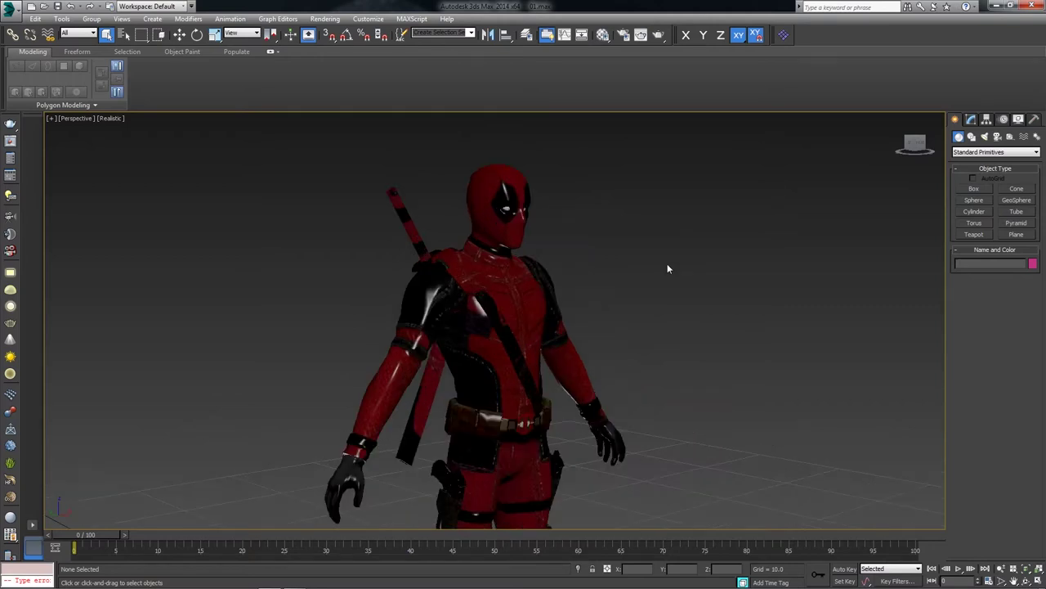
click(311, 40)
Open Particle View with key 6 and add a Standard Flow to the canvas
key(6)
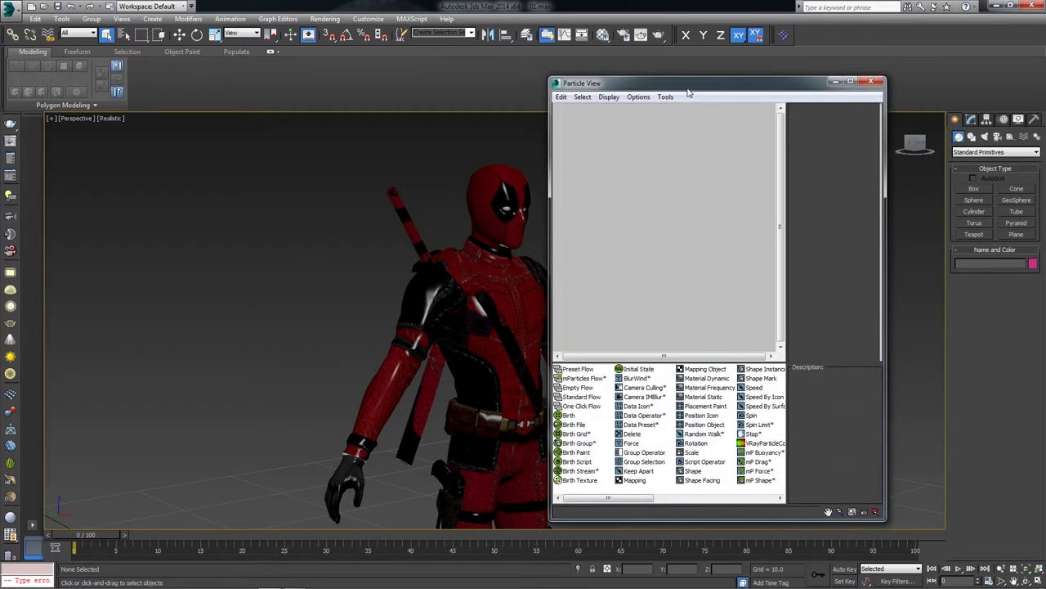
drag(688, 84, 241, 96)
scroll(673, 218, down, 3)
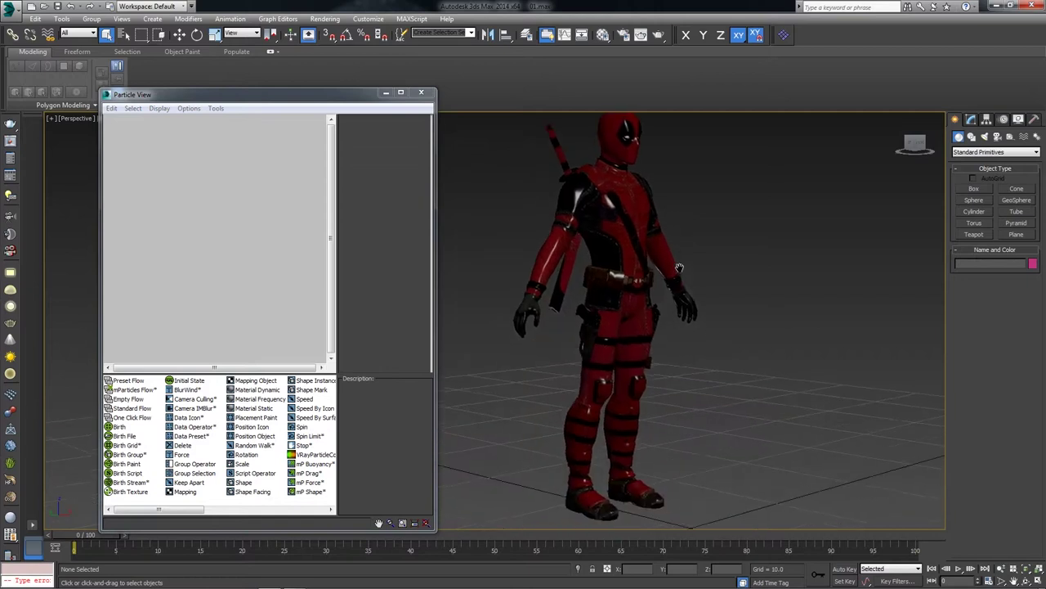
scroll(679, 267, down, 1)
scroll(662, 288, down, 1)
scroll(648, 287, down, 1)
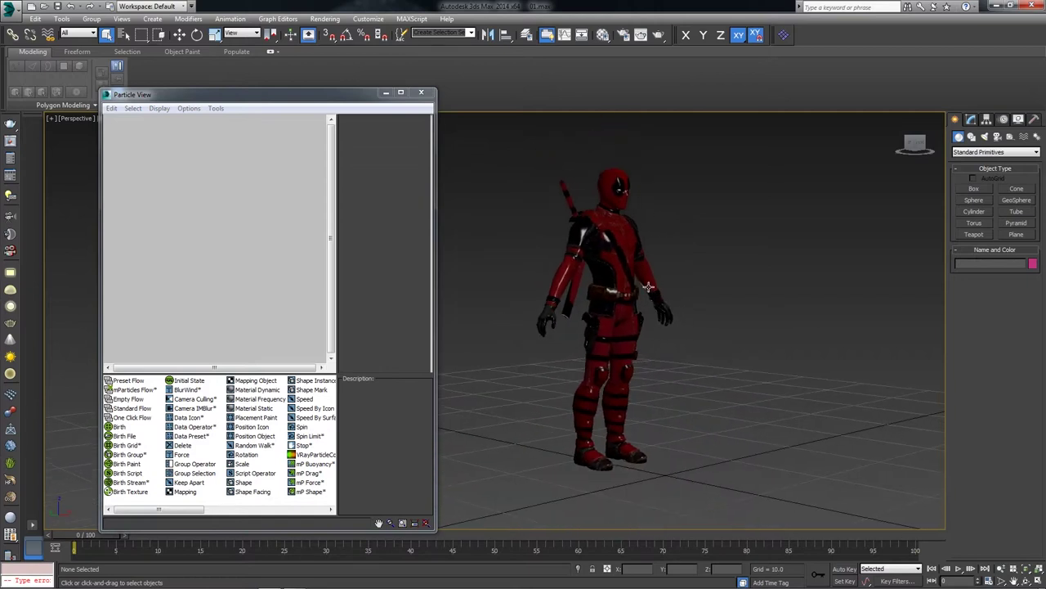
scroll(652, 269, up, 2)
scroll(664, 255, up, 1)
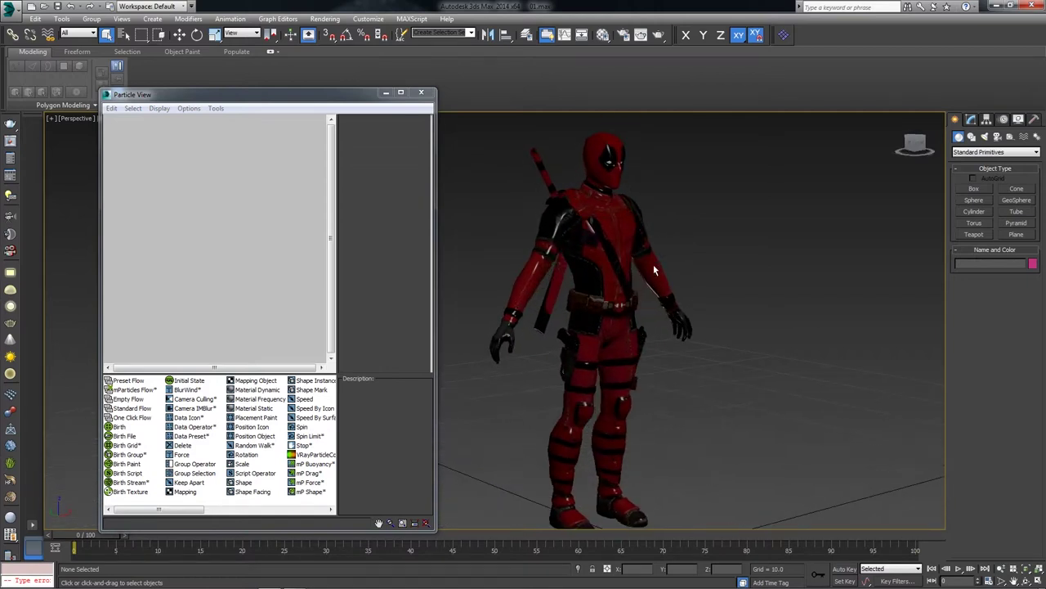
scroll(654, 270, down, 1)
scroll(648, 271, down, 1)
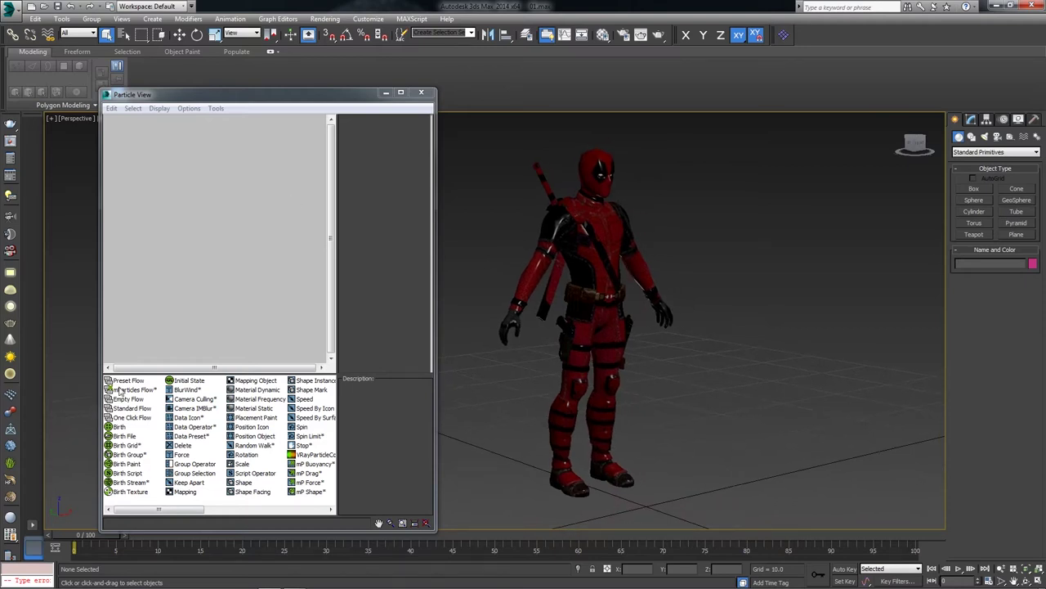
drag(129, 406, 154, 157)
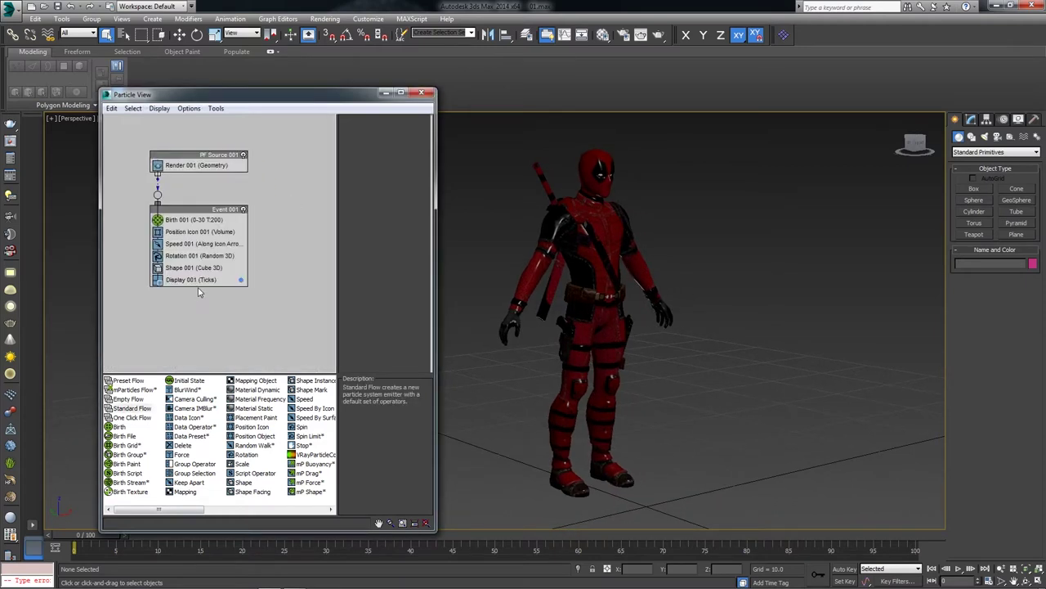
Delete the Rotation 001 and Shape 001 operators and select Birth 001
right_click(185, 257)
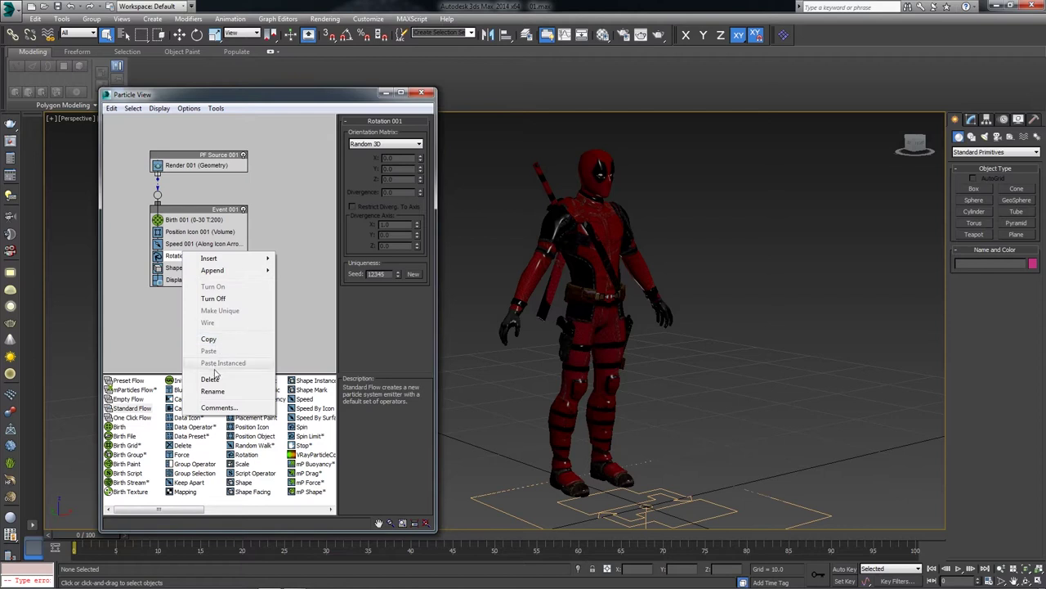
click(214, 369)
right_click(204, 255)
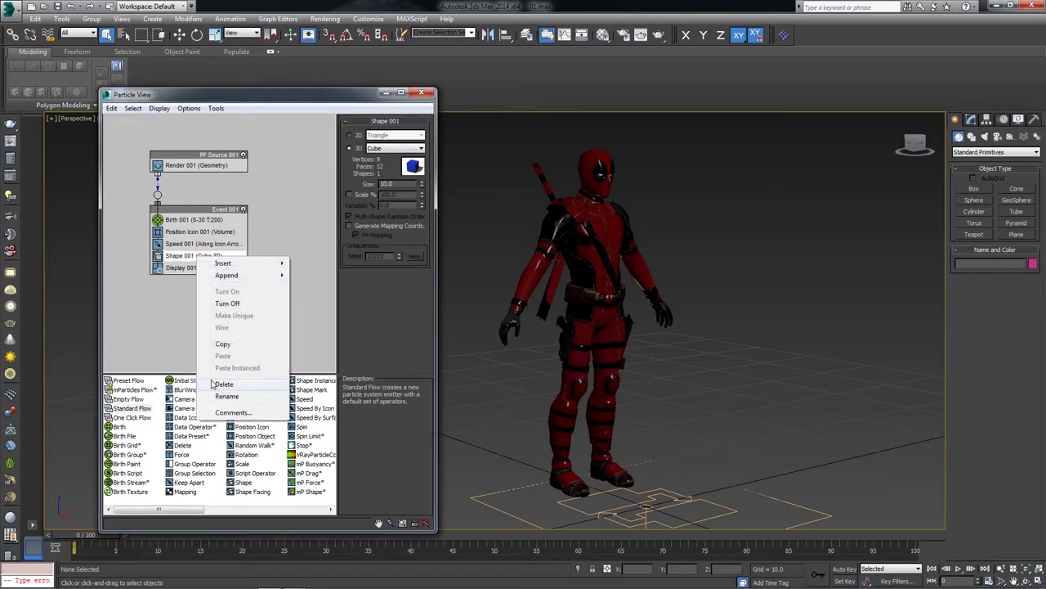
click(217, 381)
click(190, 219)
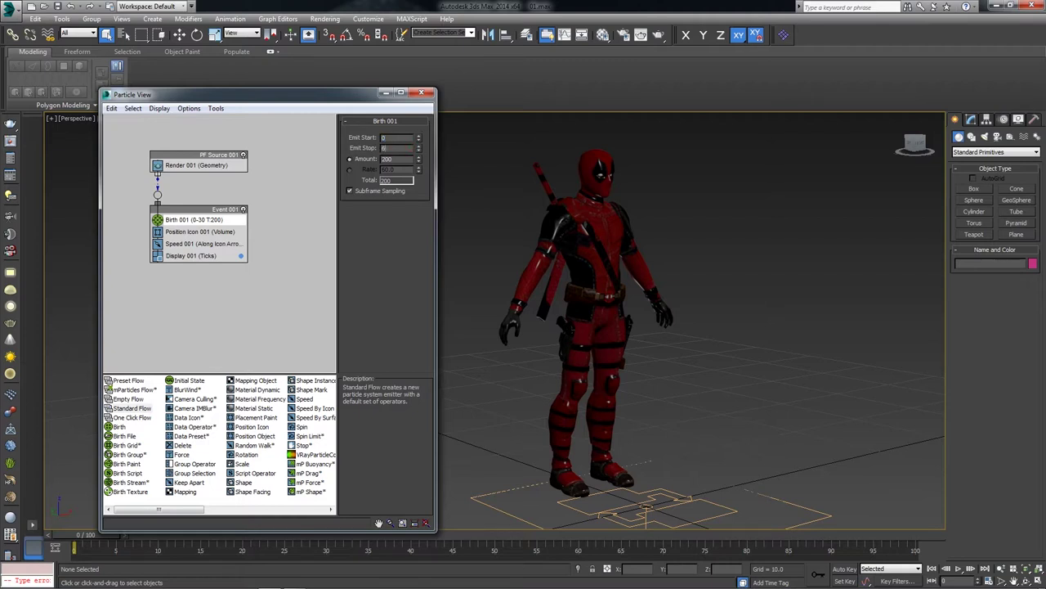
Replace Position Icon 001 with a Position Object operator using the character as emitter
click(192, 233)
click(180, 245)
click(175, 255)
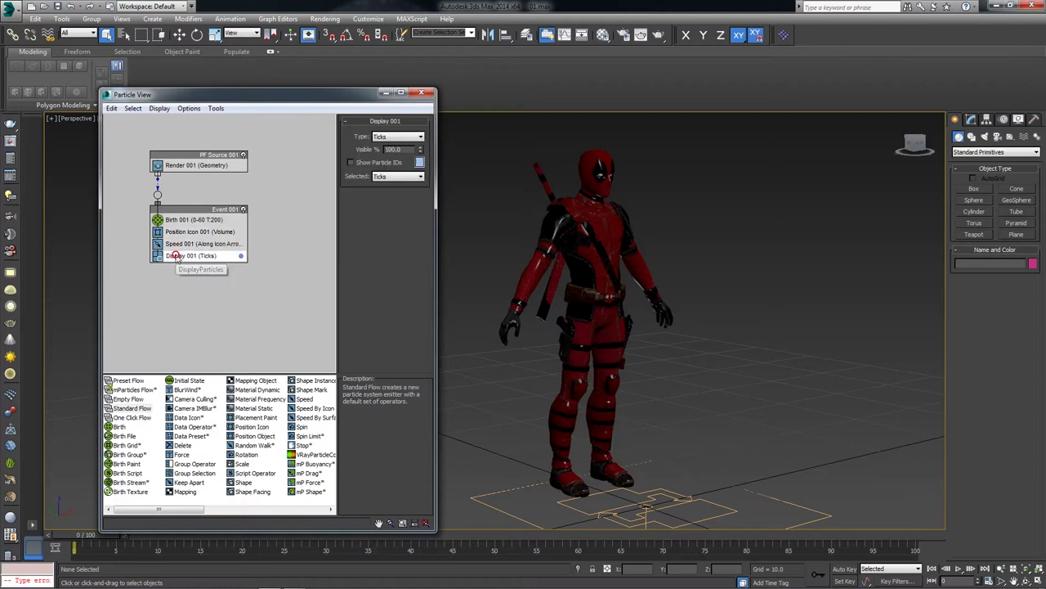
click(192, 231)
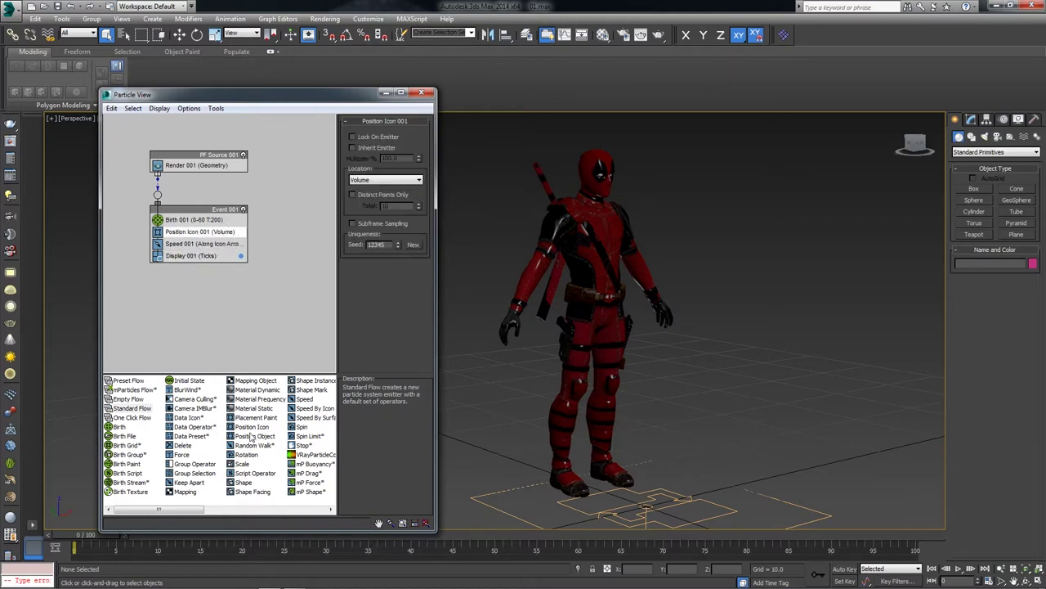
drag(257, 441, 232, 238)
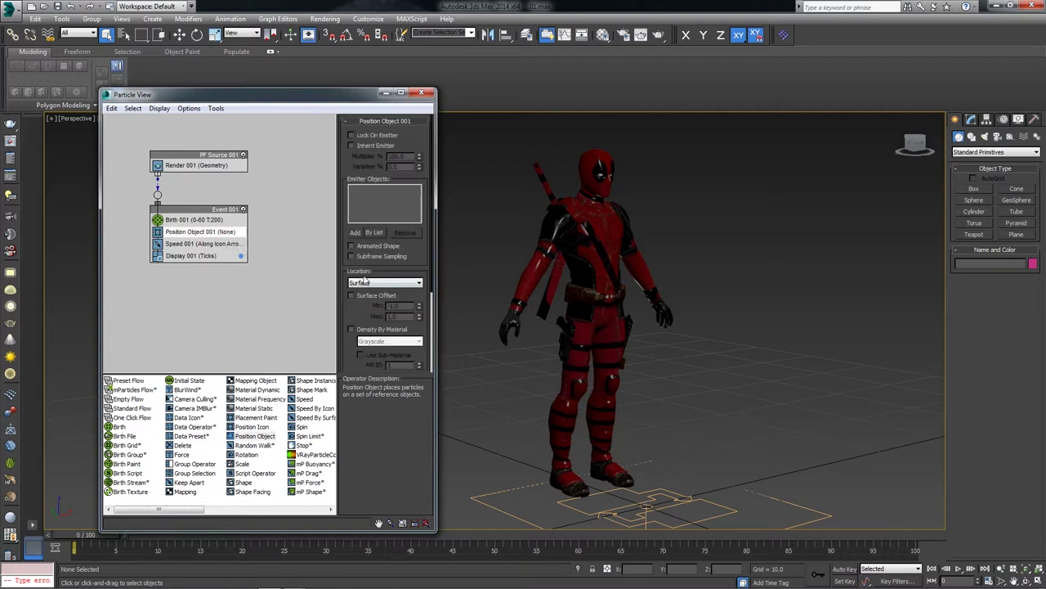
click(355, 234)
click(568, 261)
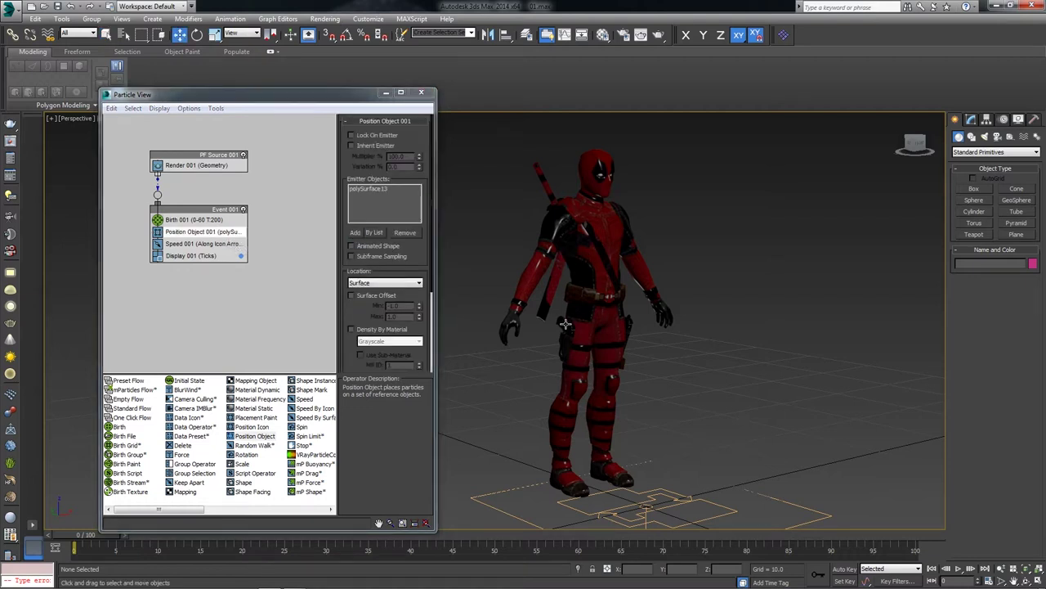
Set Speed 001 to 16 with Random 3D direction
click(237, 244)
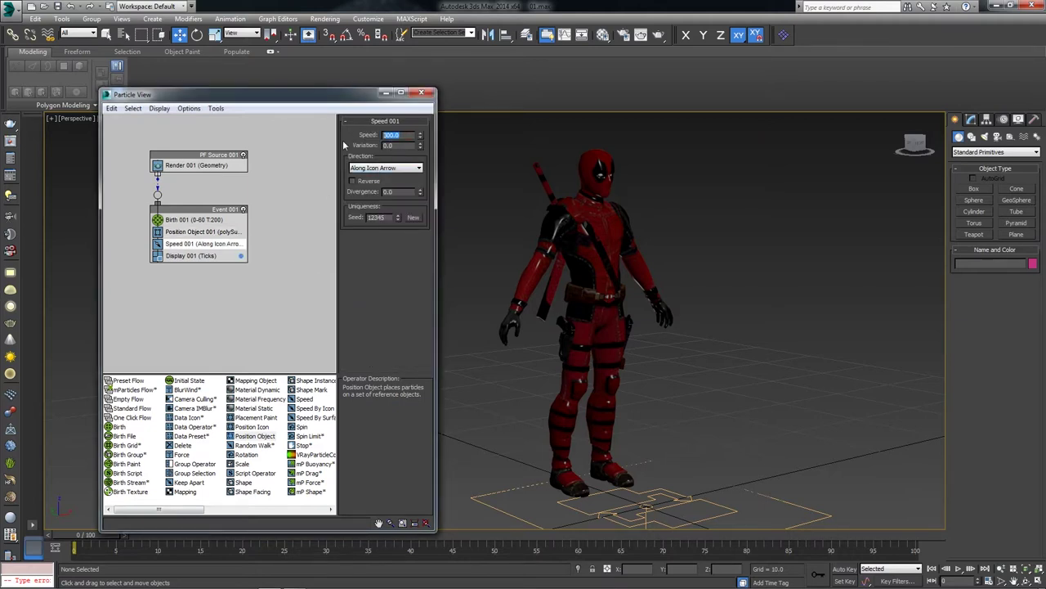
click(367, 168)
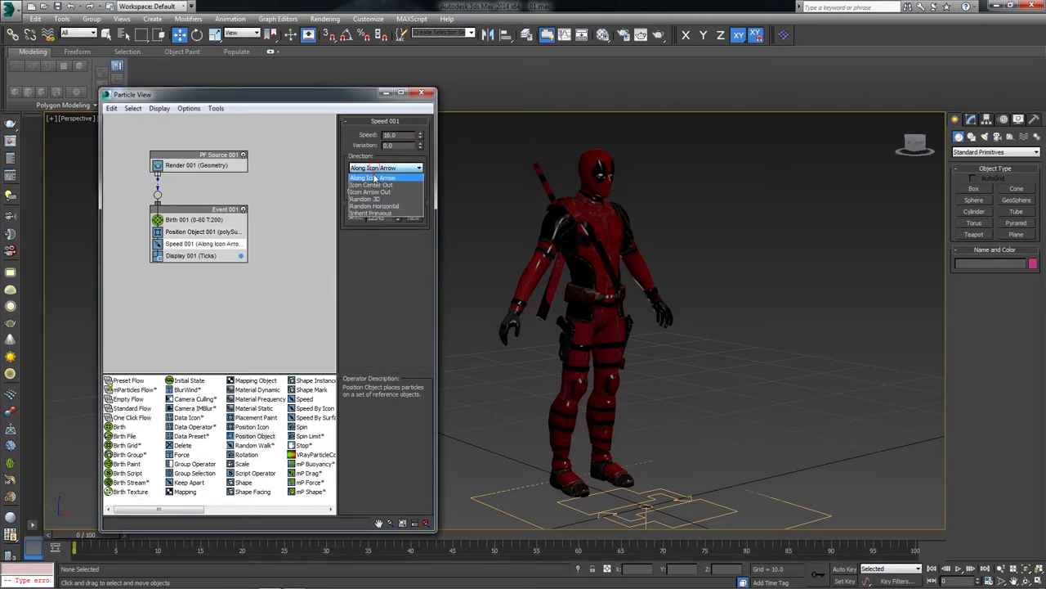
click(374, 200)
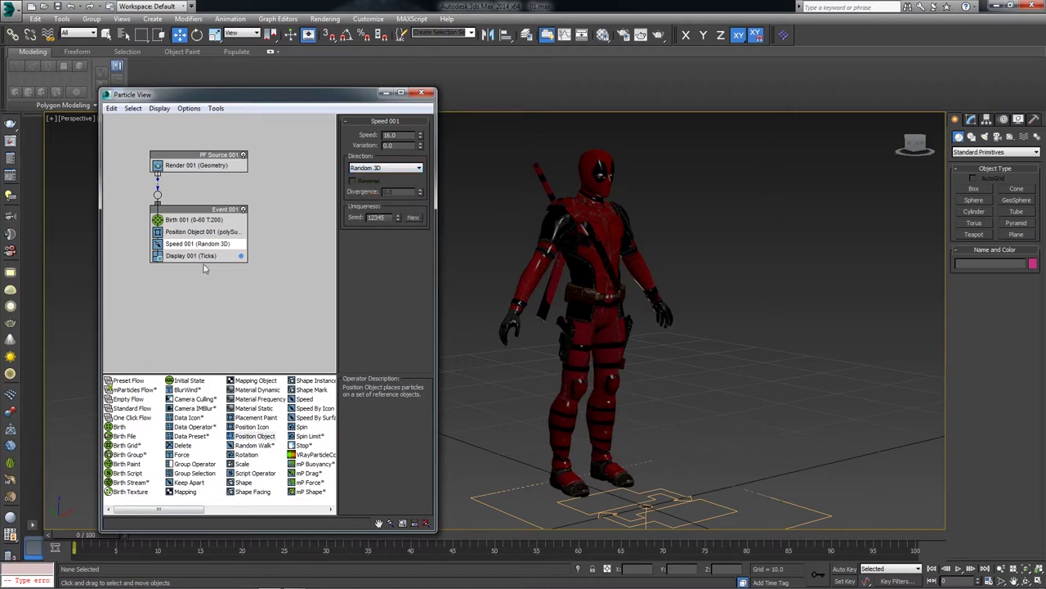
Scrub the timeline to around frame 26 to preview the particles
drag(75, 536, 327, 513)
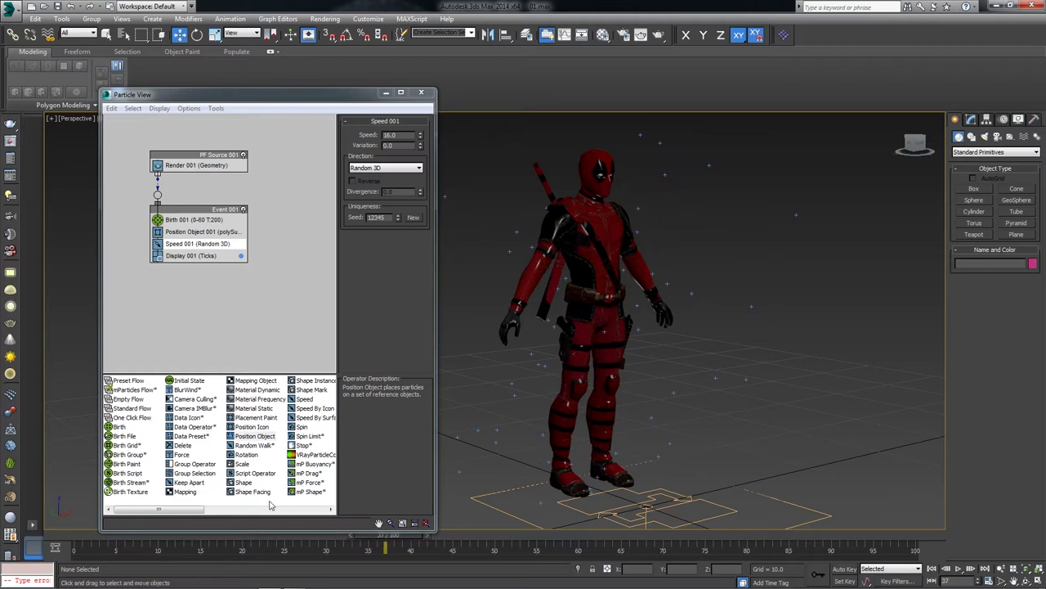
click(221, 515)
click(230, 515)
drag(230, 515, 323, 513)
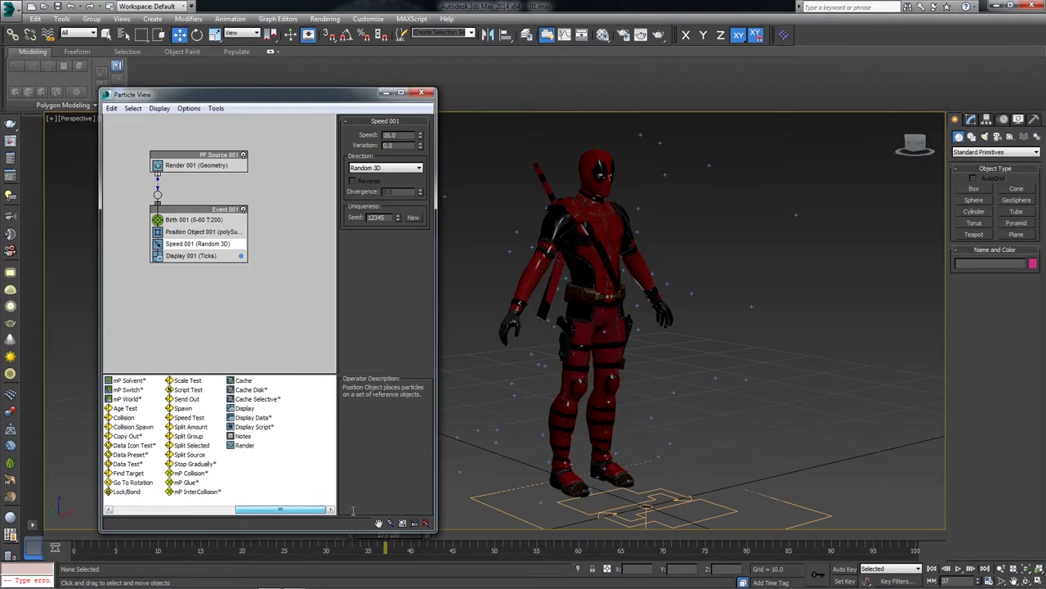
drag(384, 535, 33, 547)
key(w)
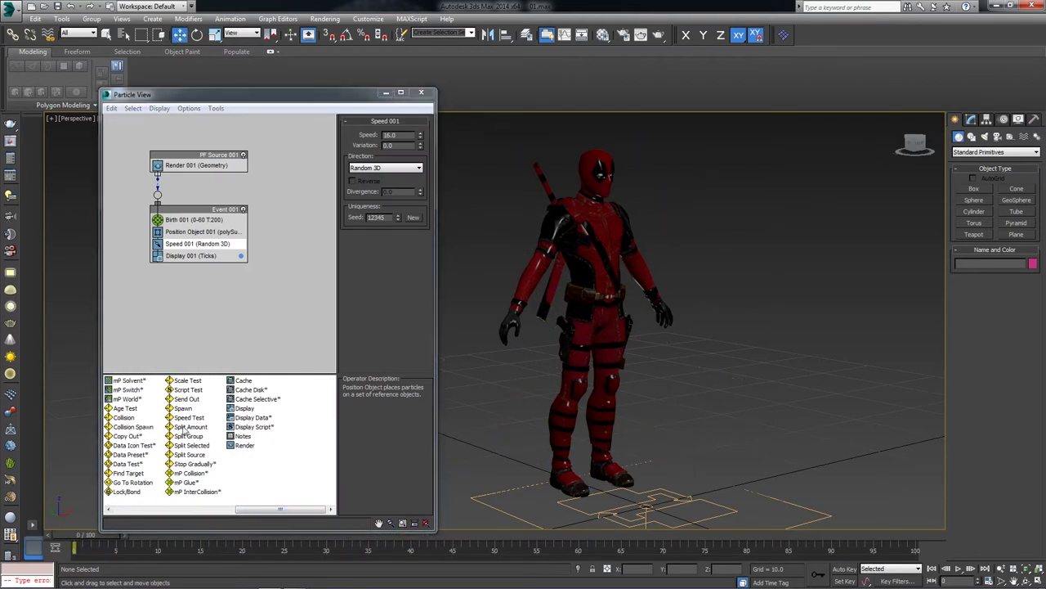
Add a Lock/Bond operator locking particles to polySurface13's surface, then preview at frame 28
drag(128, 494, 177, 258)
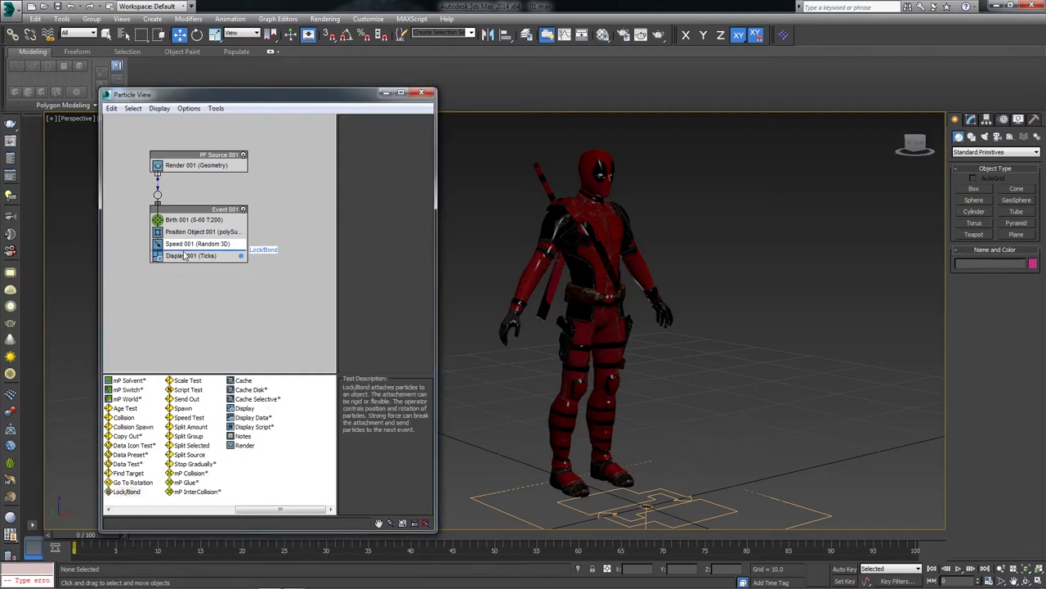
click(353, 167)
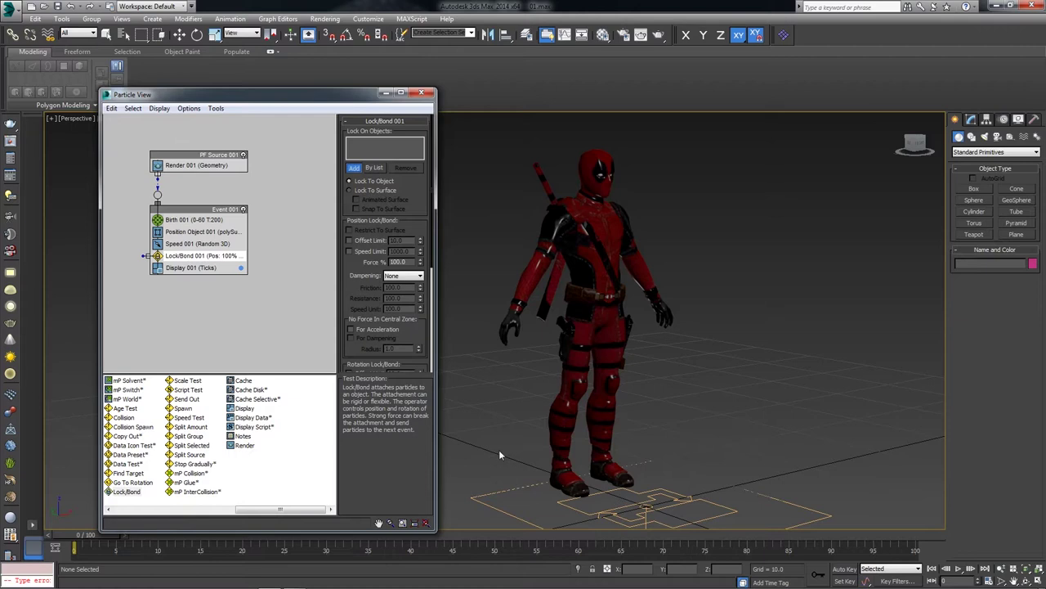
click(579, 238)
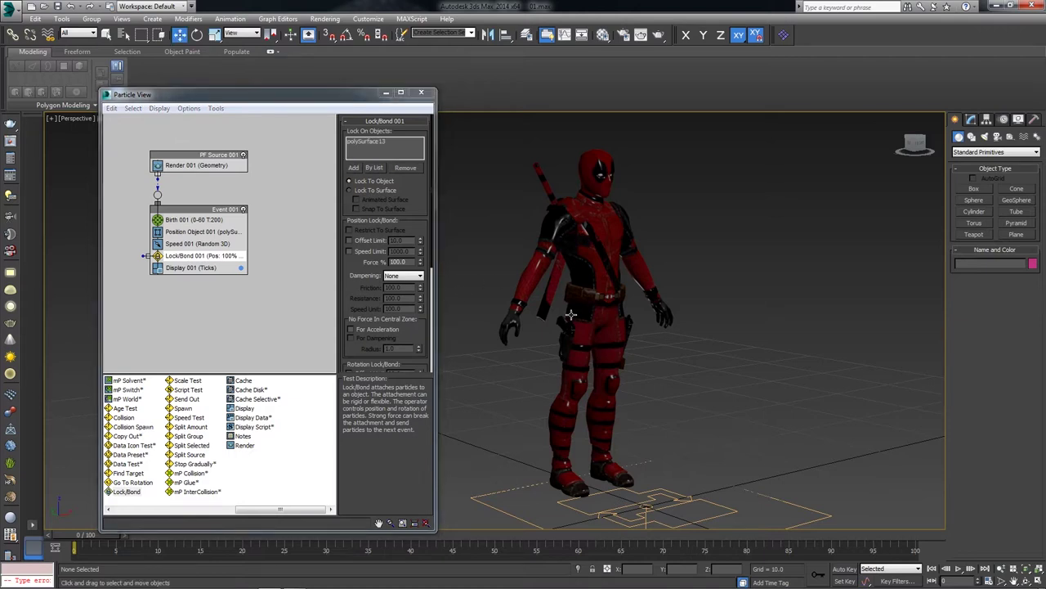
click(360, 190)
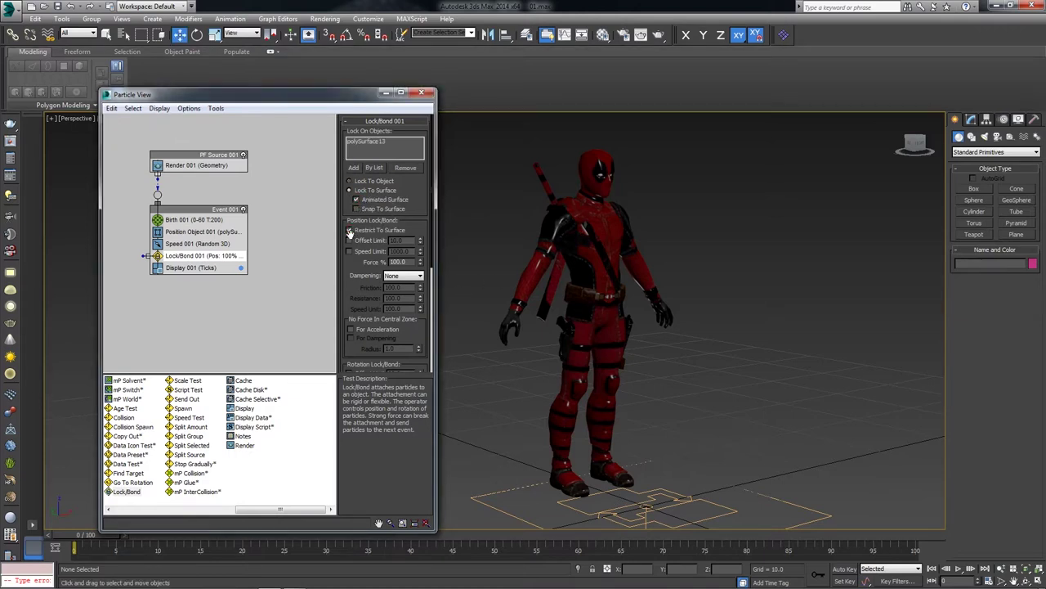
drag(107, 540, 210, 542)
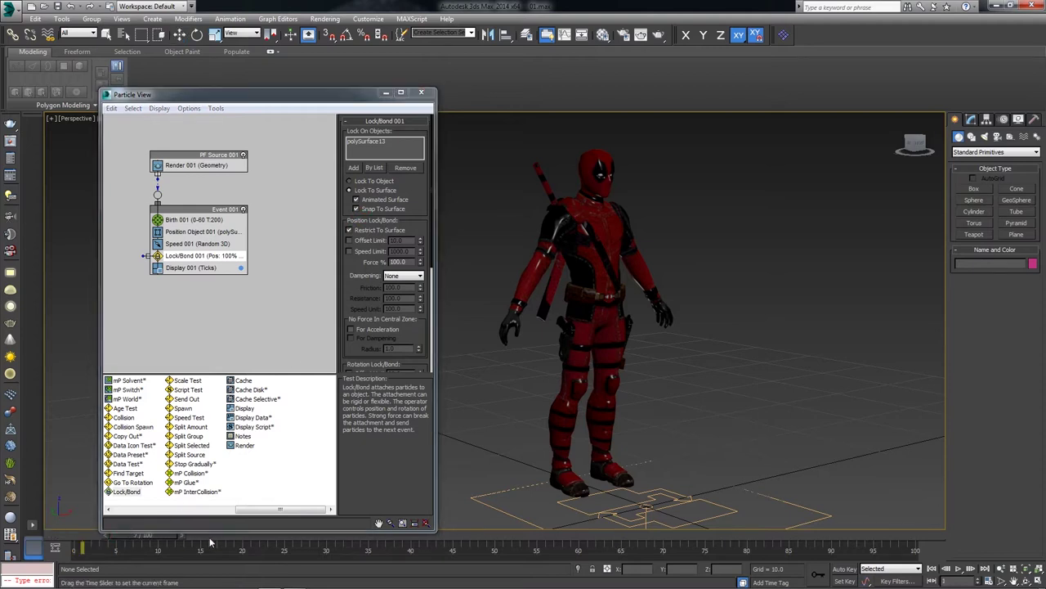
click(336, 535)
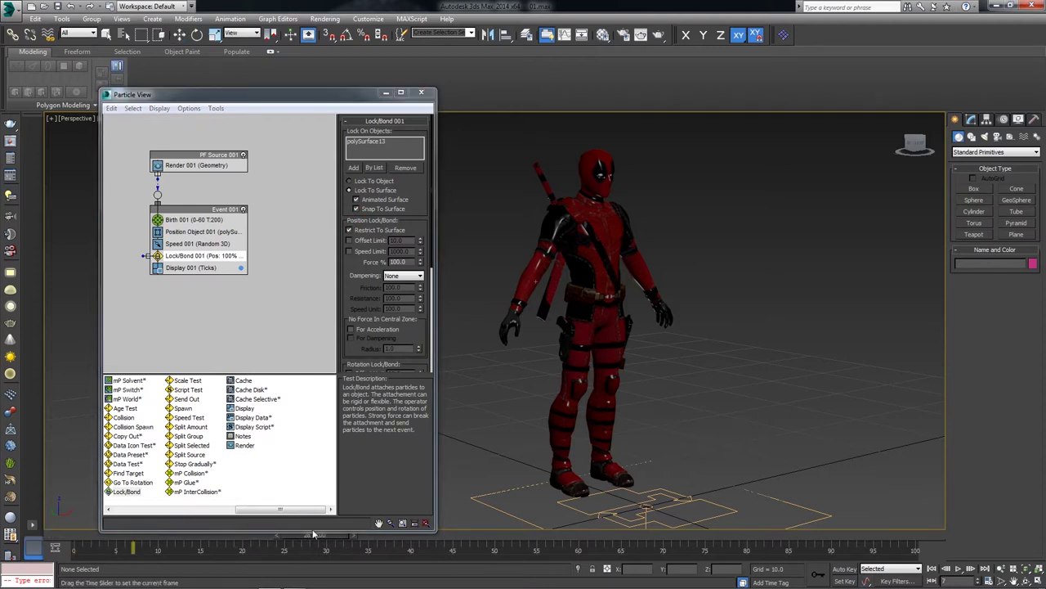
Turn off Snap To Surface and set the Lock/Bond Force % to 0
click(509, 536)
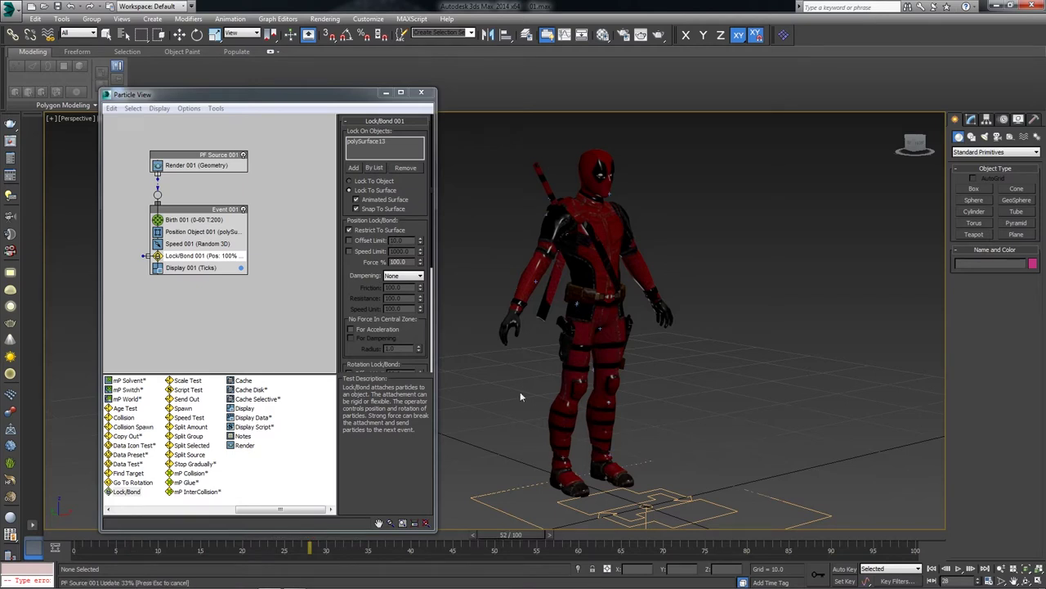
click(362, 210)
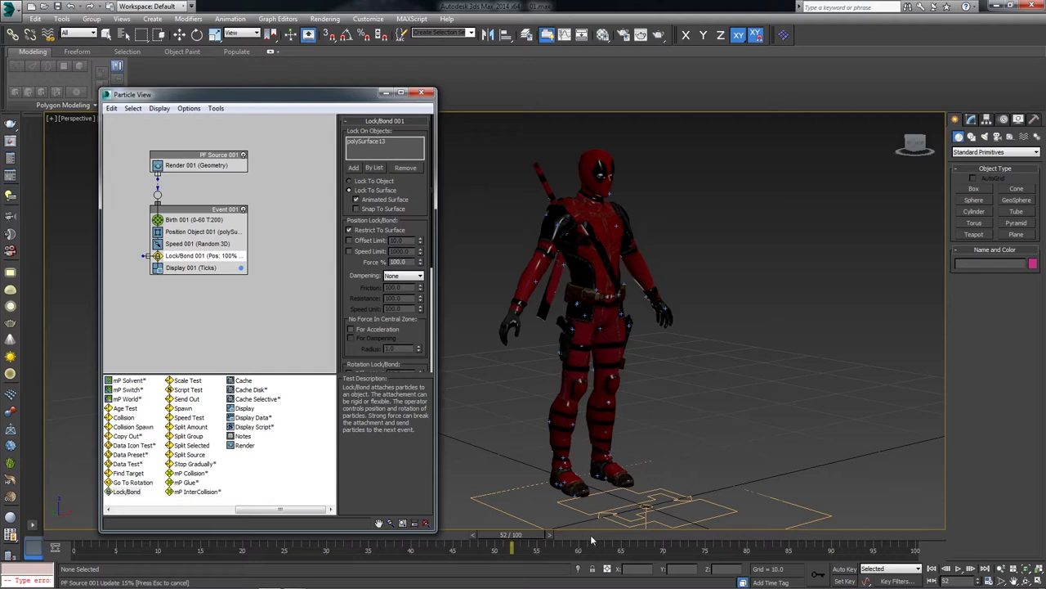
double_click(398, 262)
text(0)
key(Return)
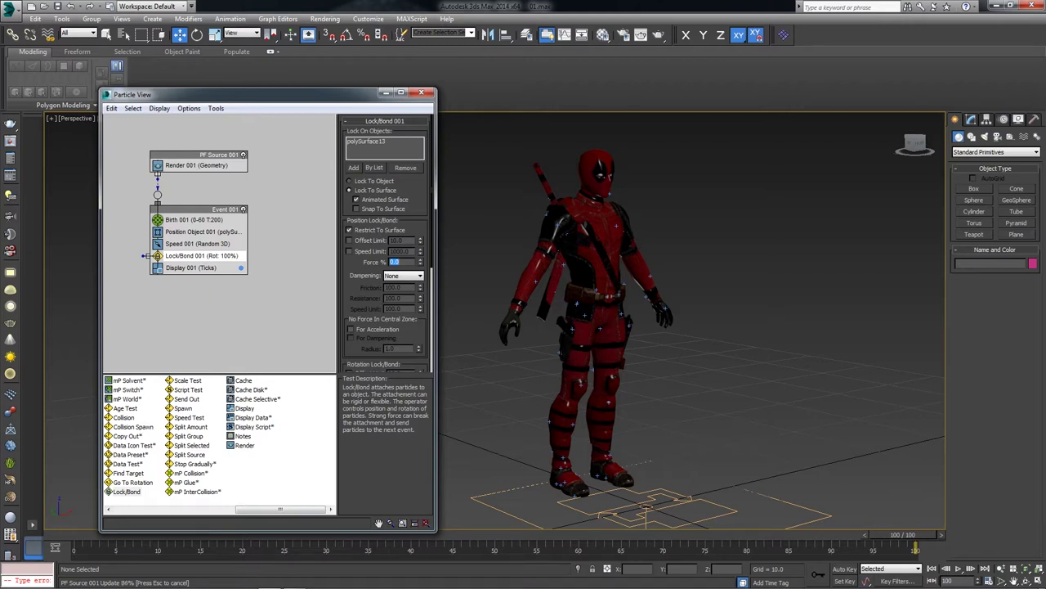
Check Birth 001 and Lock/Bond 001 settings, then preview the particles through frame 100
click(196, 220)
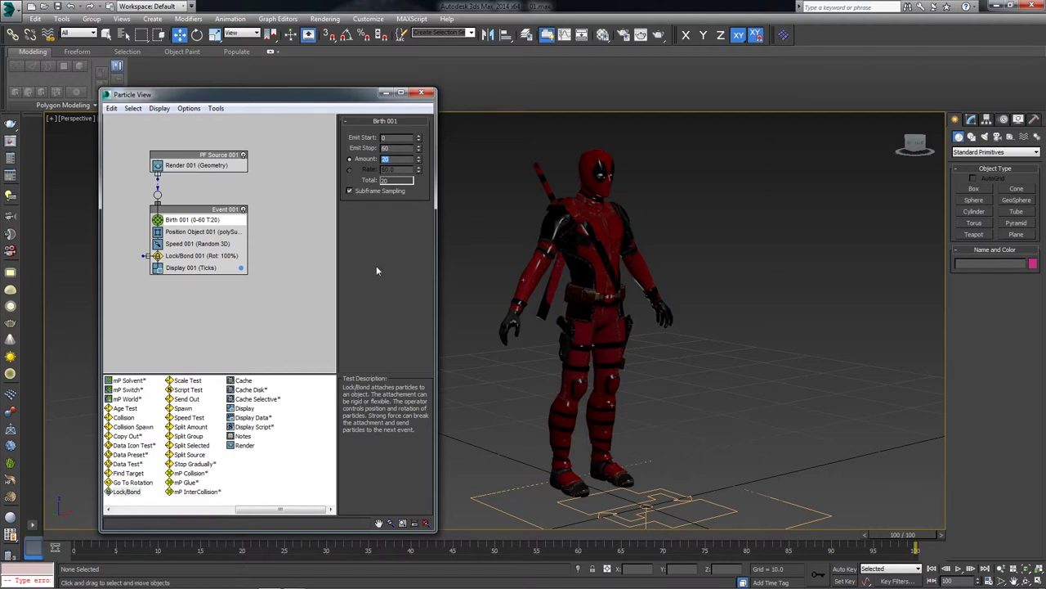
drag(361, 102, 331, 105)
click(185, 259)
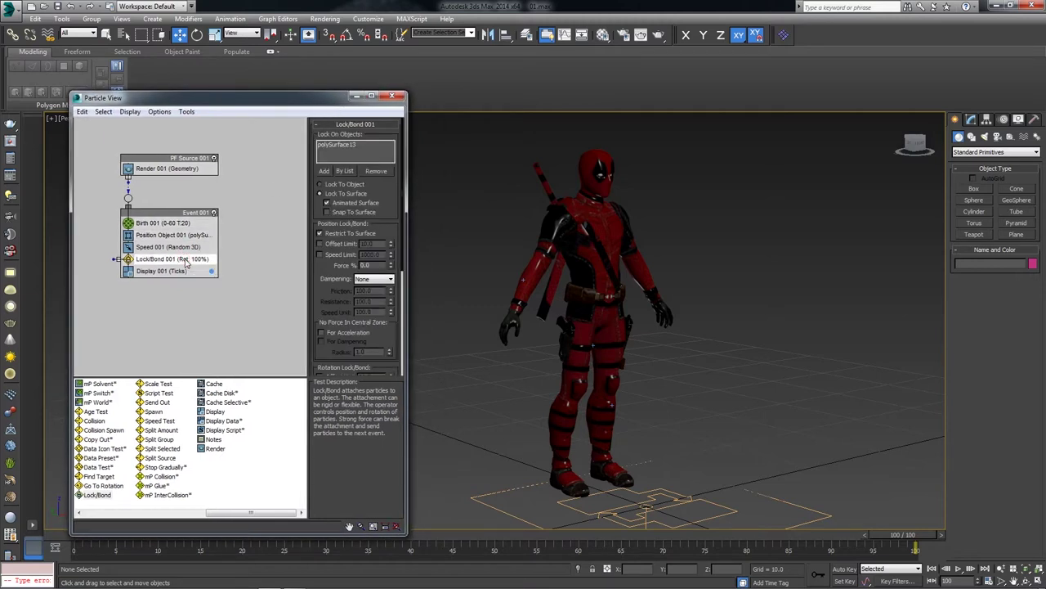
click(861, 539)
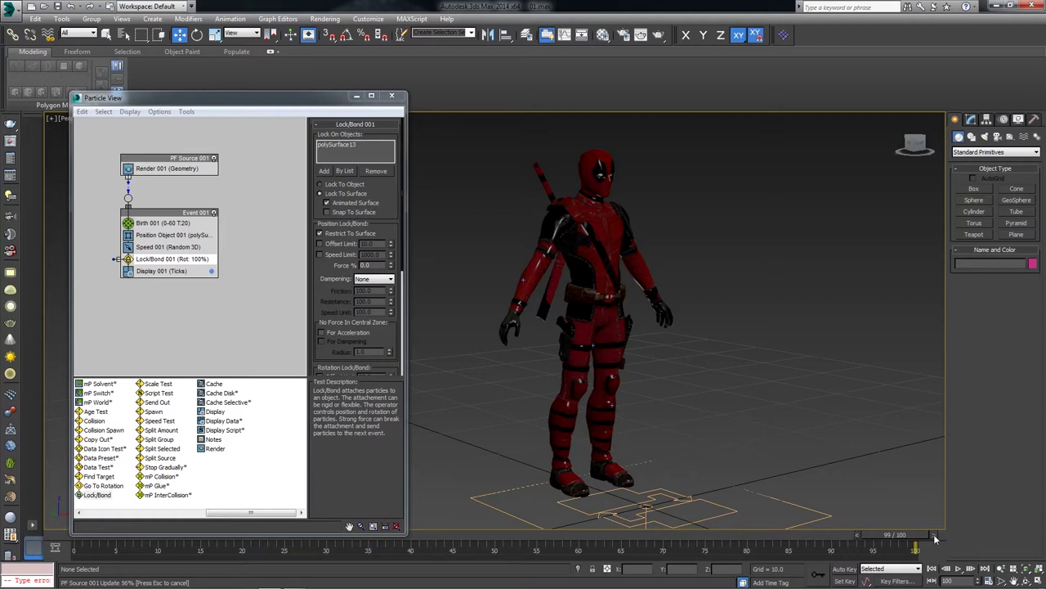
click(935, 535)
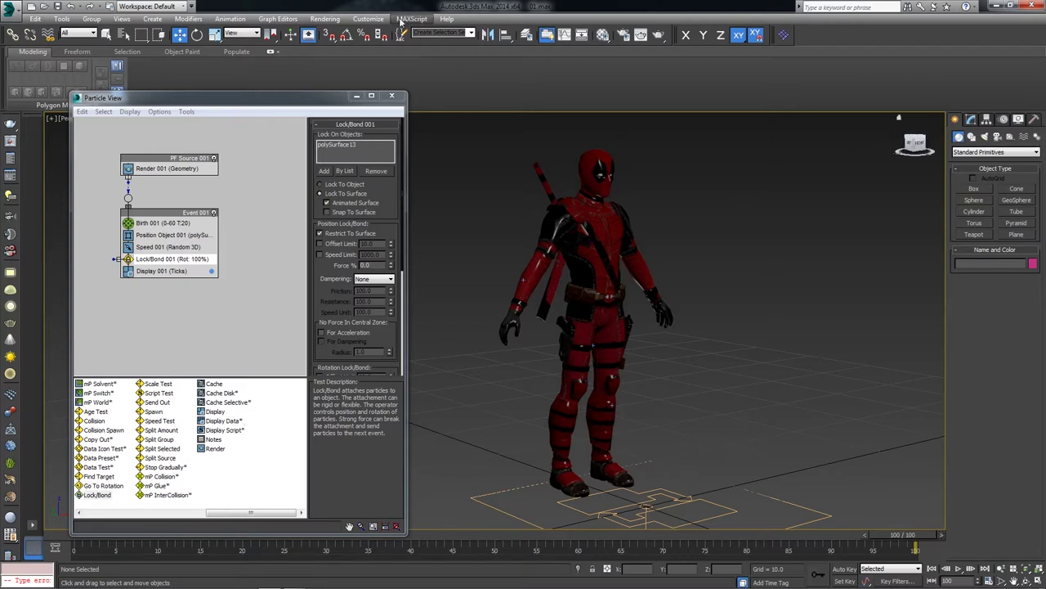
Launch the Particles to Splines script and pick PF Source 001 as its particle source
click(784, 35)
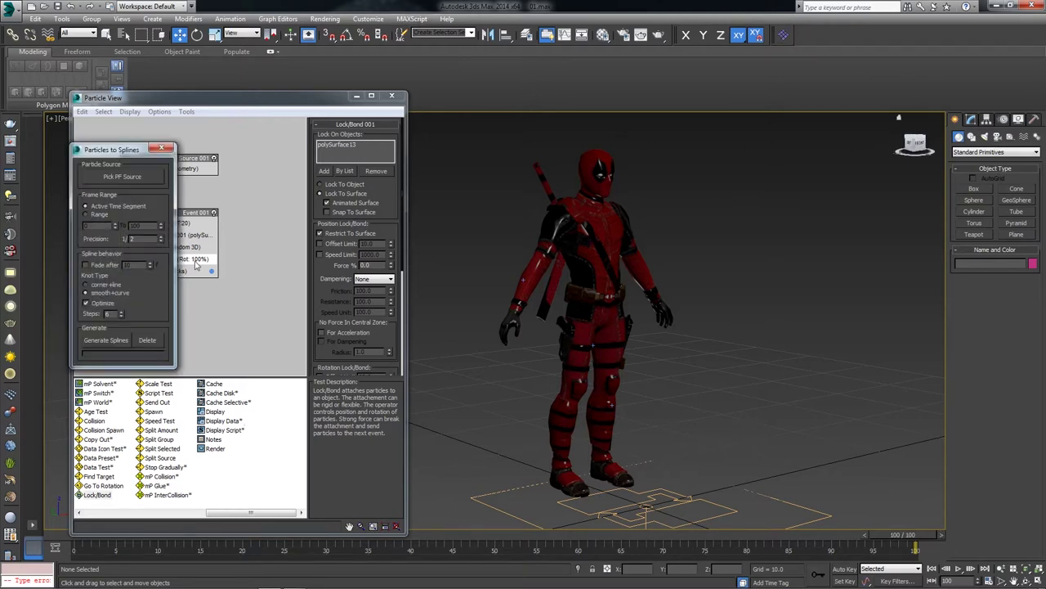
click(135, 178)
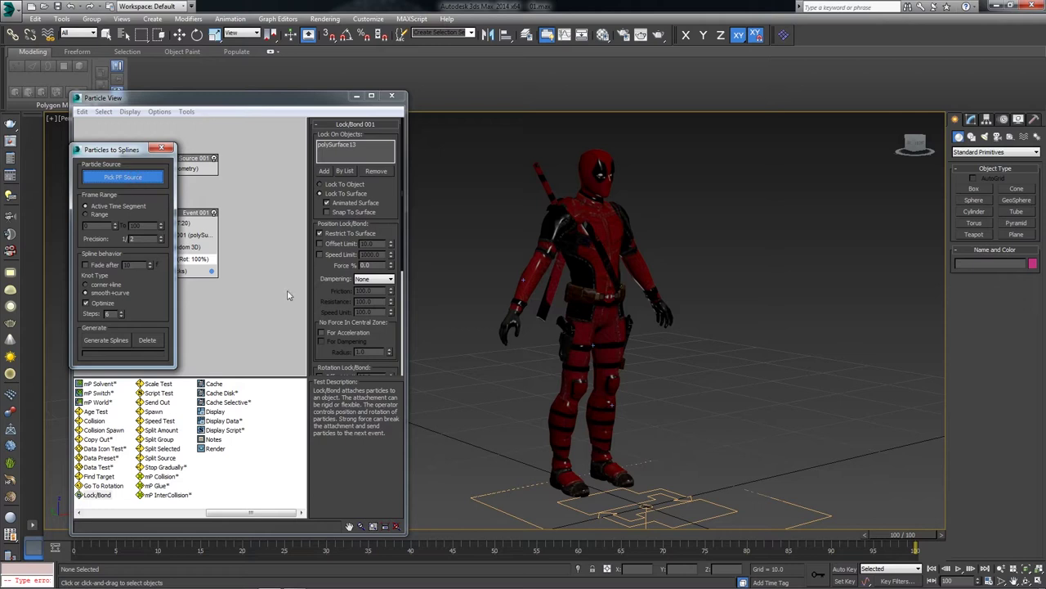
click(584, 233)
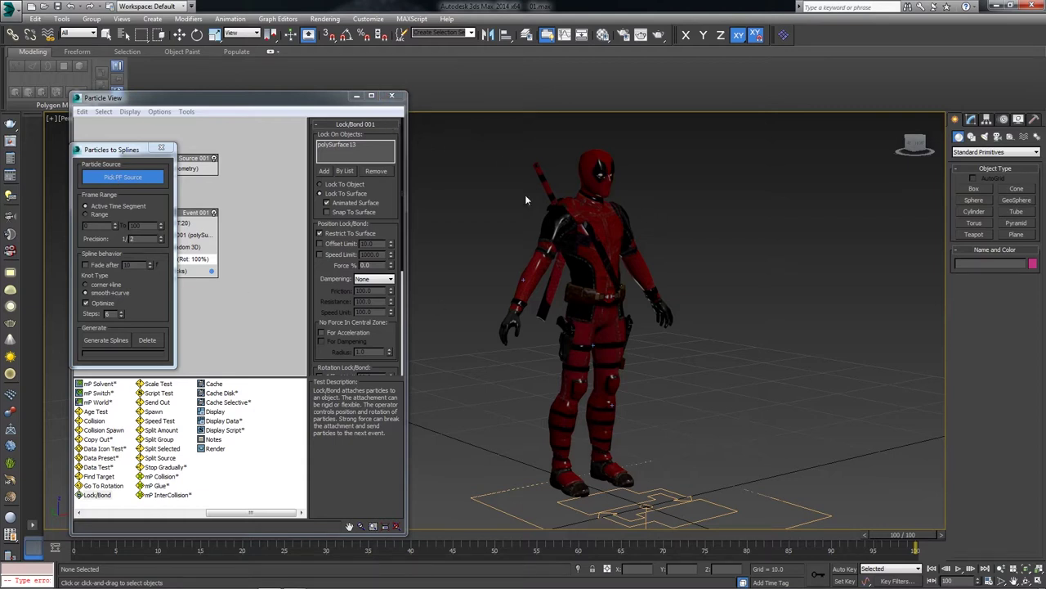
click(611, 512)
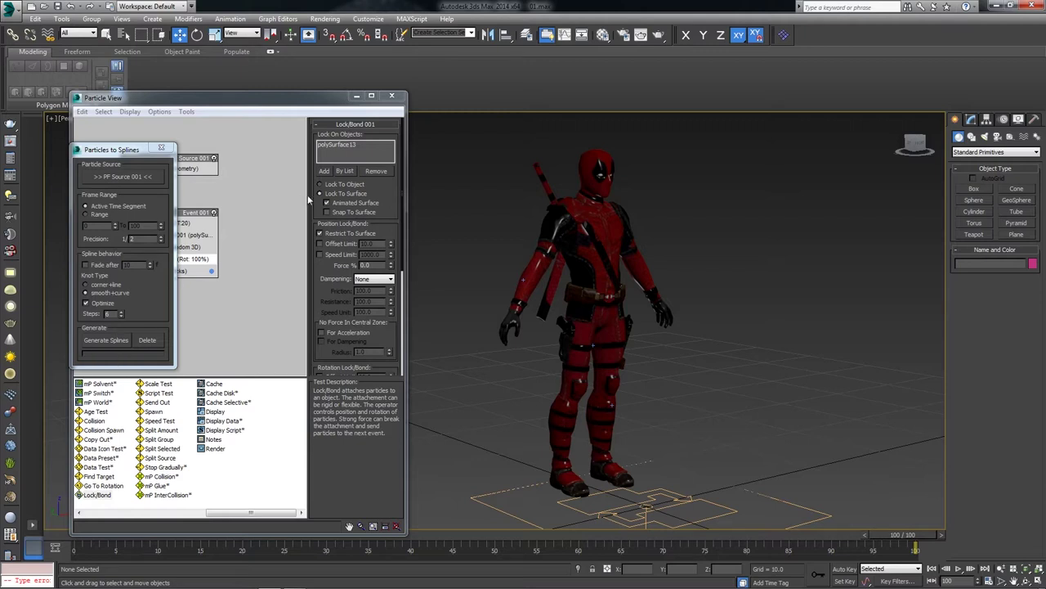
click(248, 194)
click(159, 222)
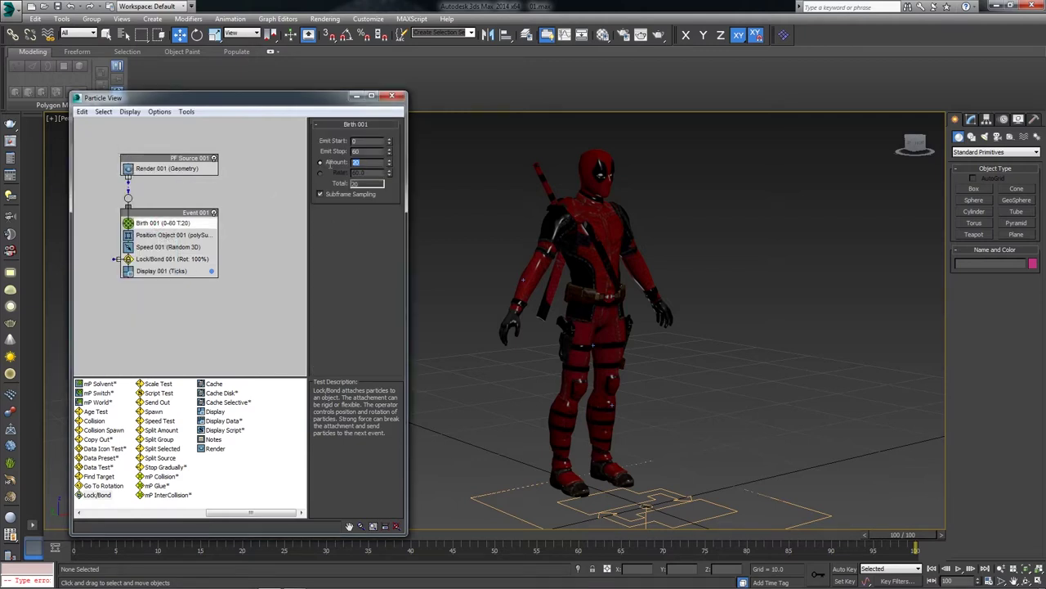
Set the Birth 001 amount to 5000 particles
text(5000)
click(466, 317)
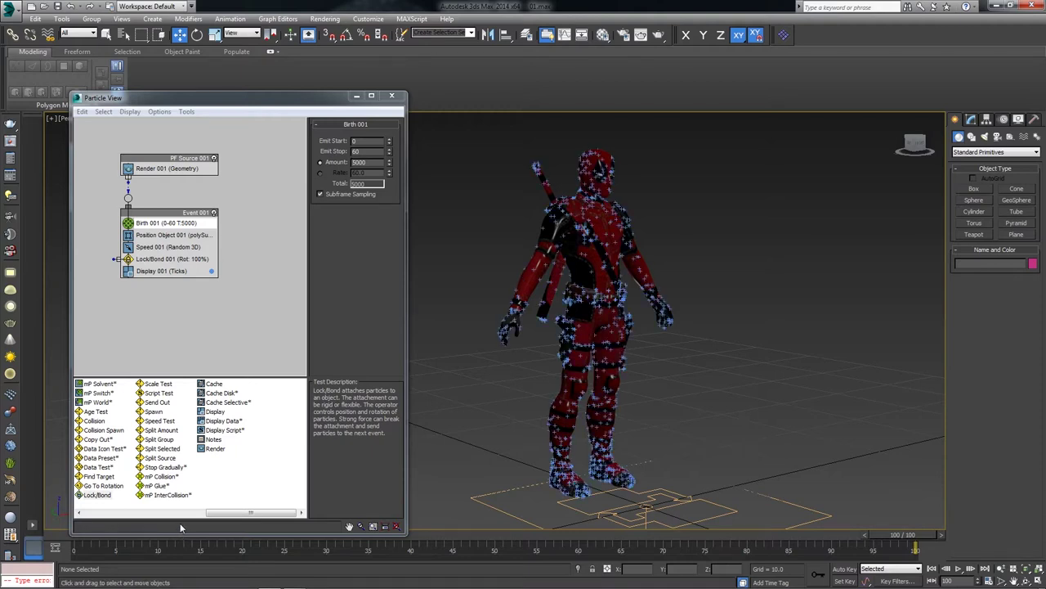
mouse_move(204, 100)
mouse_down()
mouse_move(360, 100)
mouse_move(353, 107)
mouse_up()
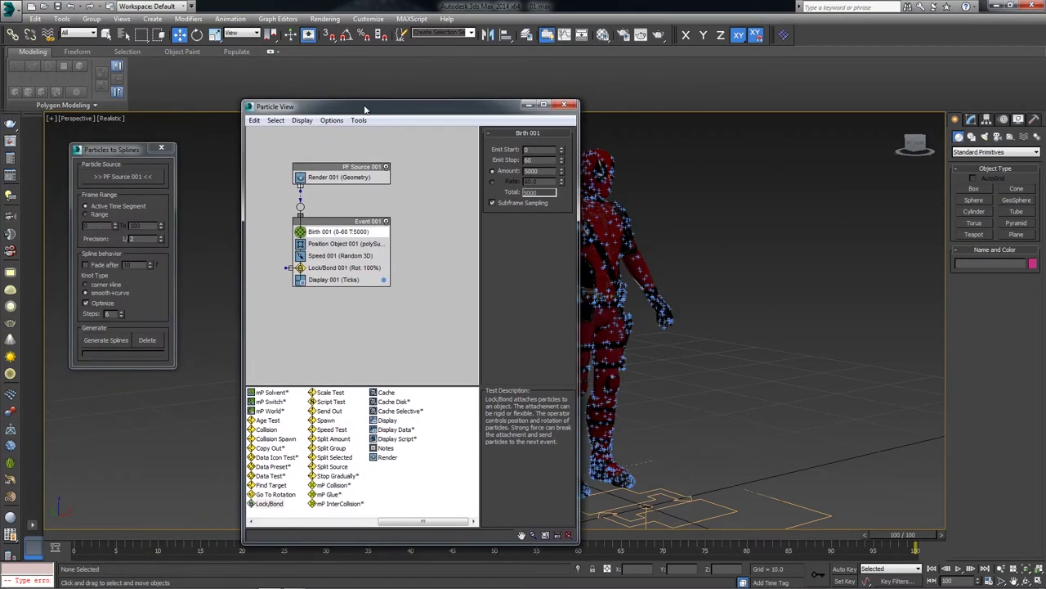
Minimize Particle View, run Generate Splines, and close the tool once caching finishes
click(144, 325)
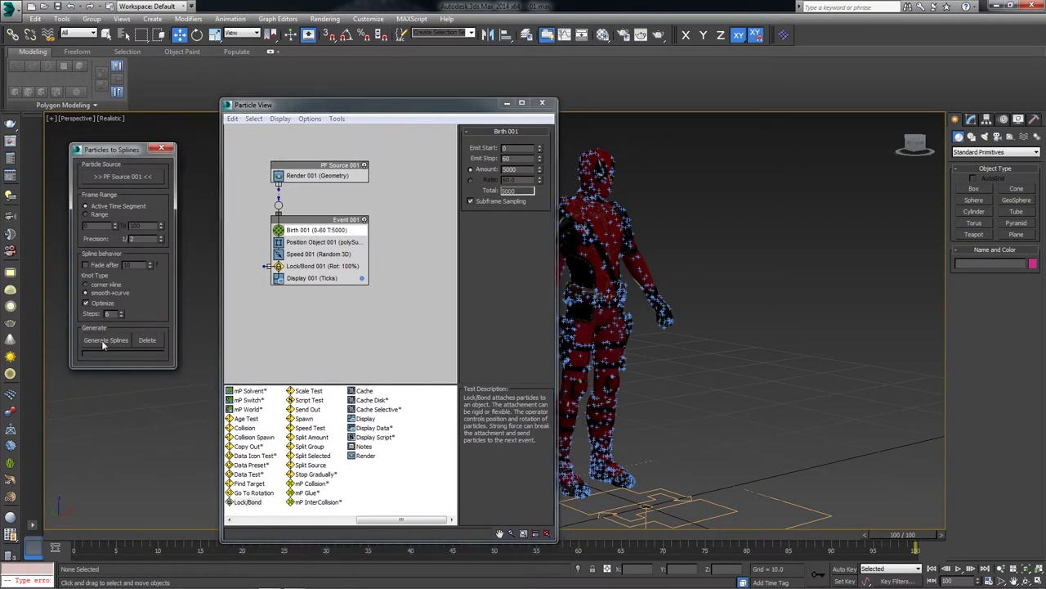
drag(390, 106, 345, 98)
click(460, 98)
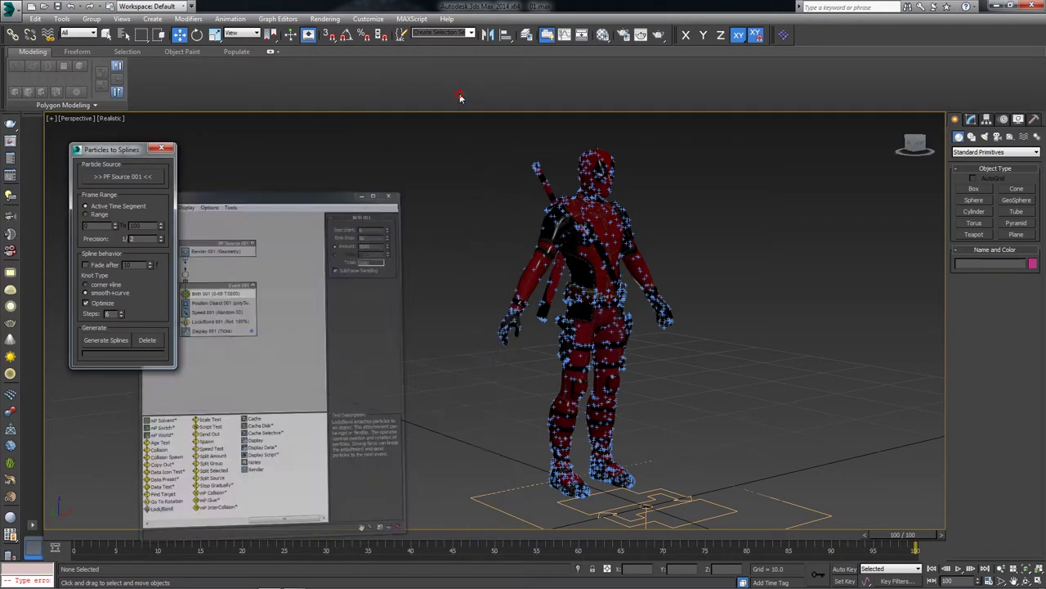
click(105, 338)
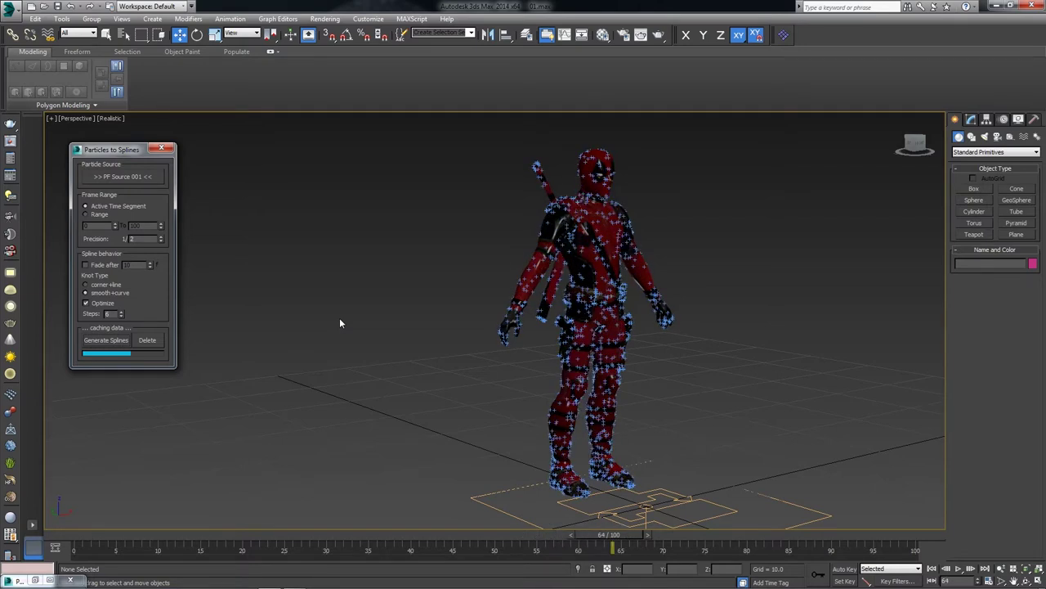
click(161, 148)
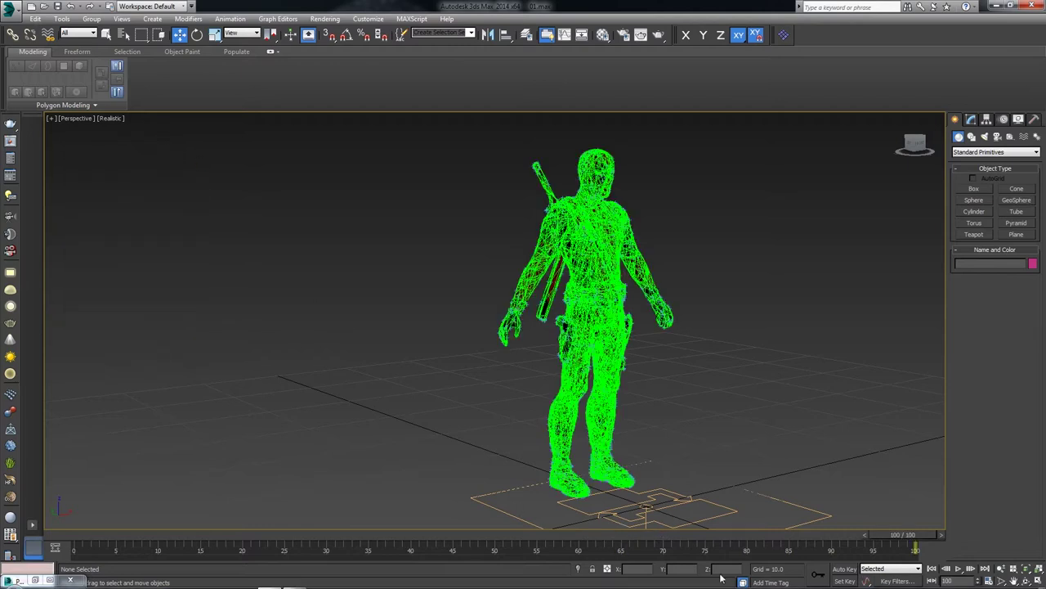
Inspect PF Source 001, then zoom into the torso and select the polySurface13 mesh
click(648, 502)
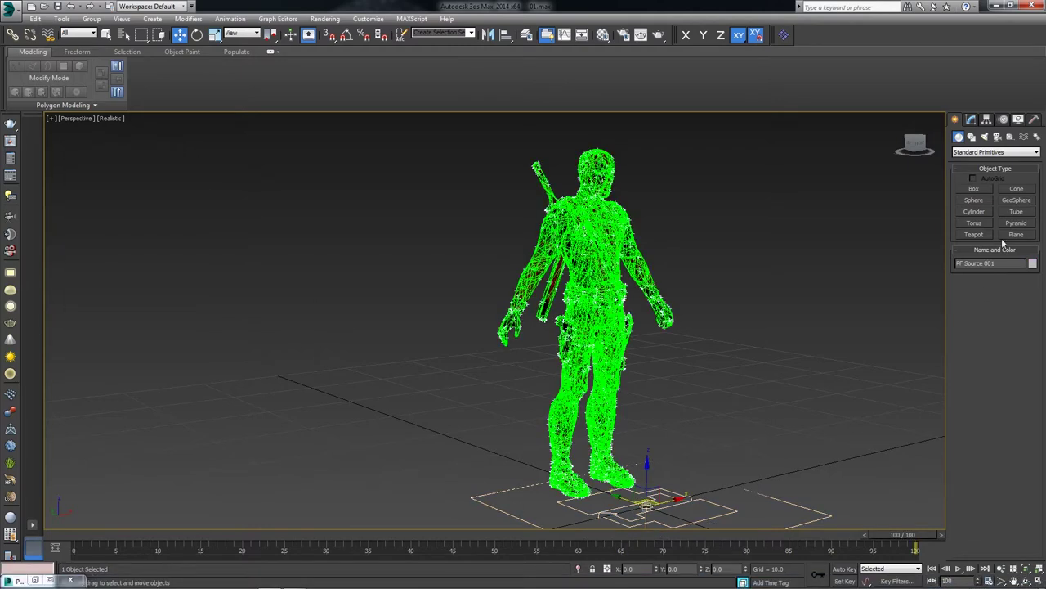
click(972, 120)
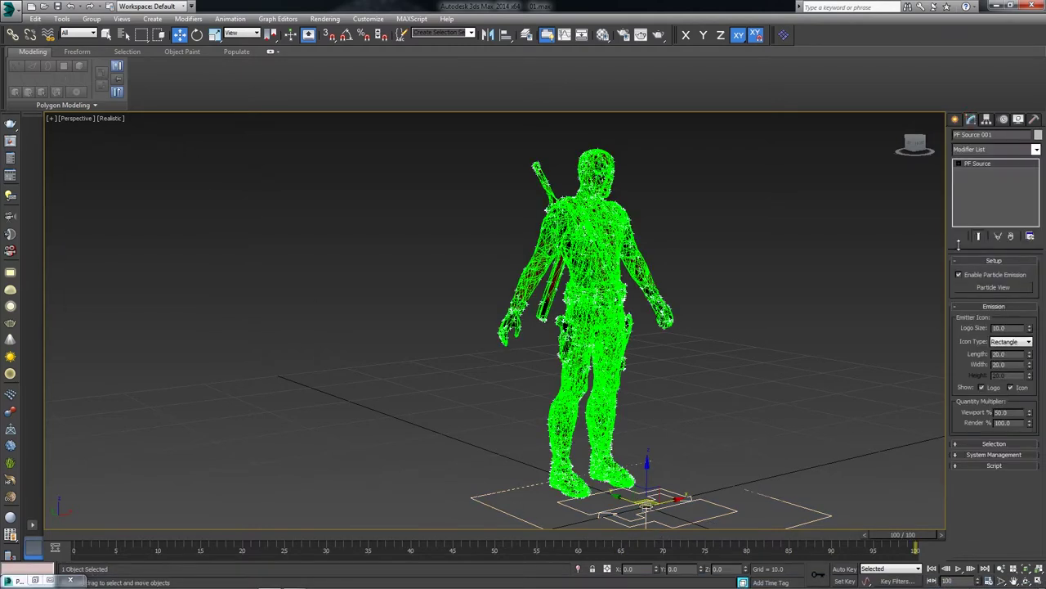
click(674, 424)
scroll(540, 311, up, 5)
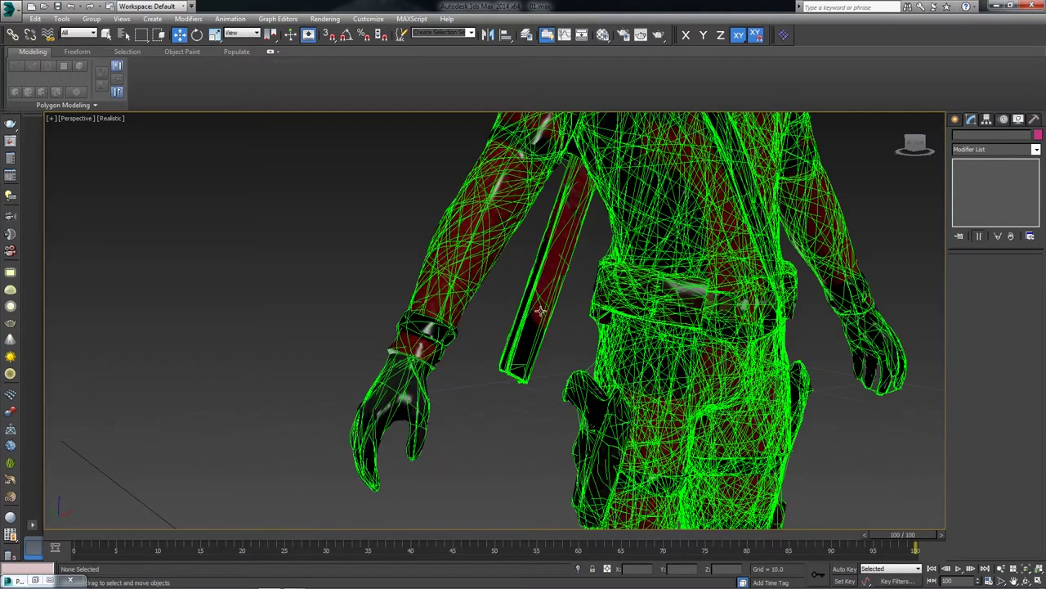
click(540, 311)
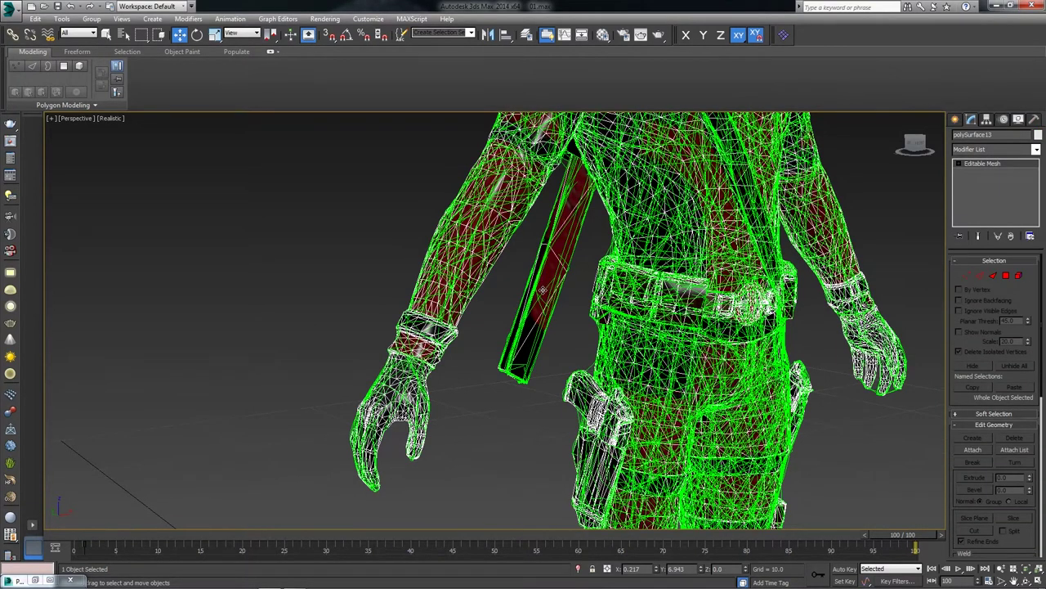
Hide the original mesh layer Layer001 and make layer 0 the current layer
click(526, 36)
click(694, 148)
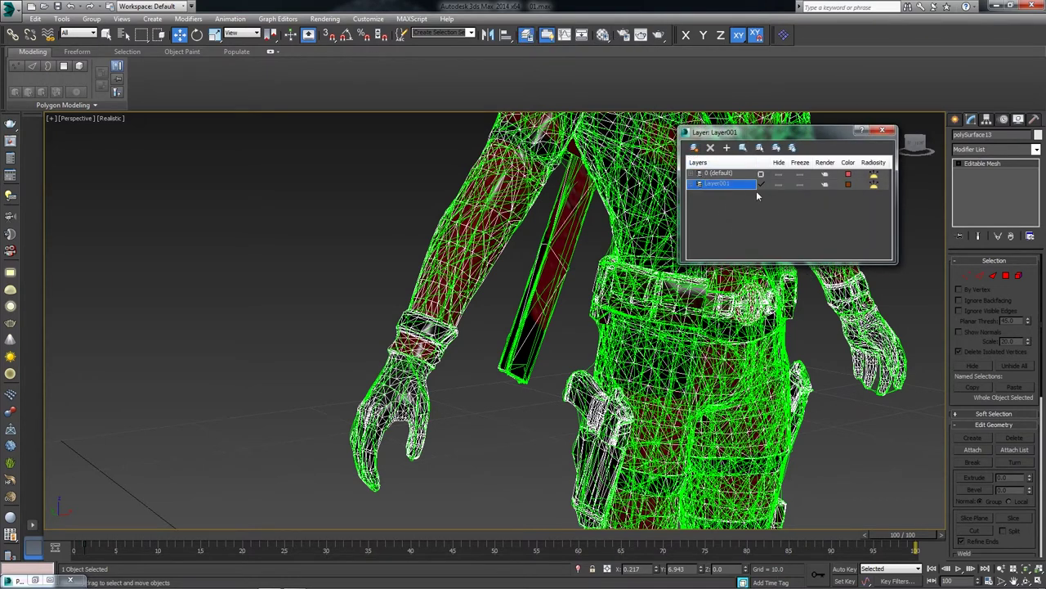
click(778, 184)
click(761, 173)
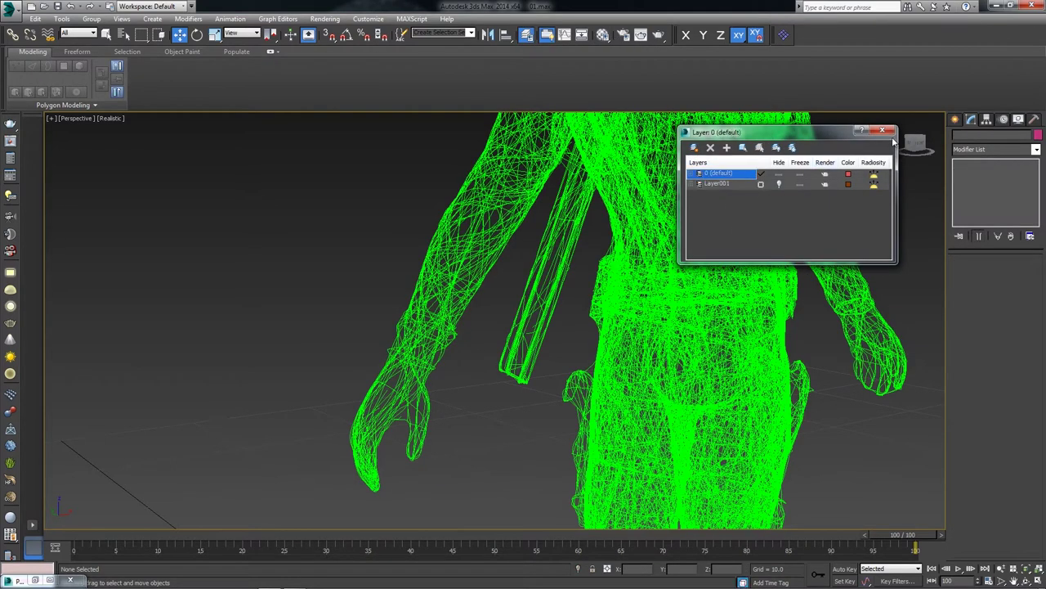
click(883, 131)
Orbit and zoom around the green spline figure, briefly selecting a strand to inspect it
scroll(708, 235, down, 6)
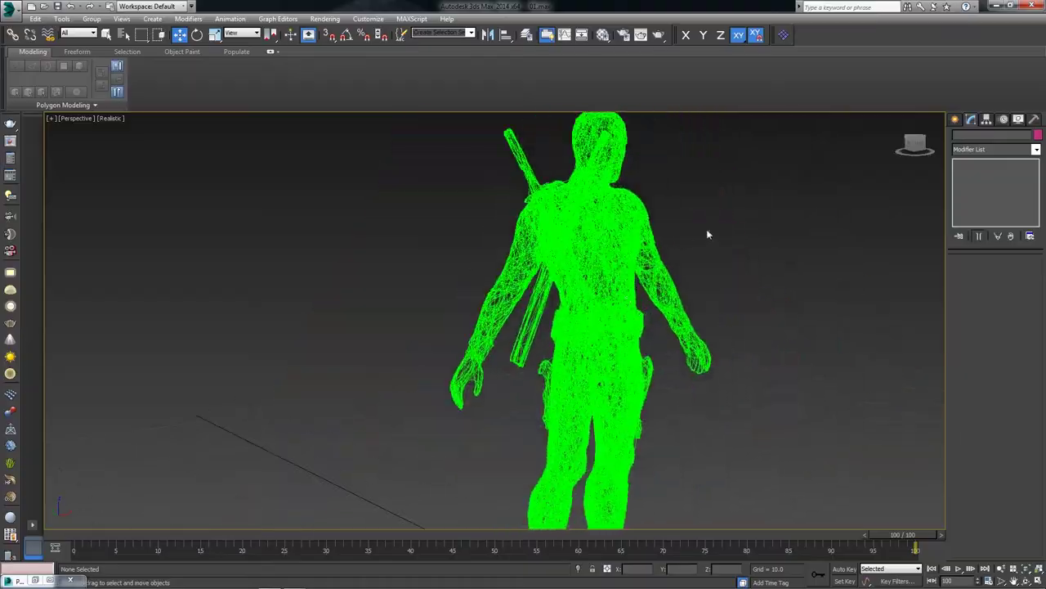
mouse_move(715, 270)
alt+middle_down()
mouse_move(569, 270)
mouse_move(640, 299)
alt+middle_up()
scroll(583, 332, up, 5)
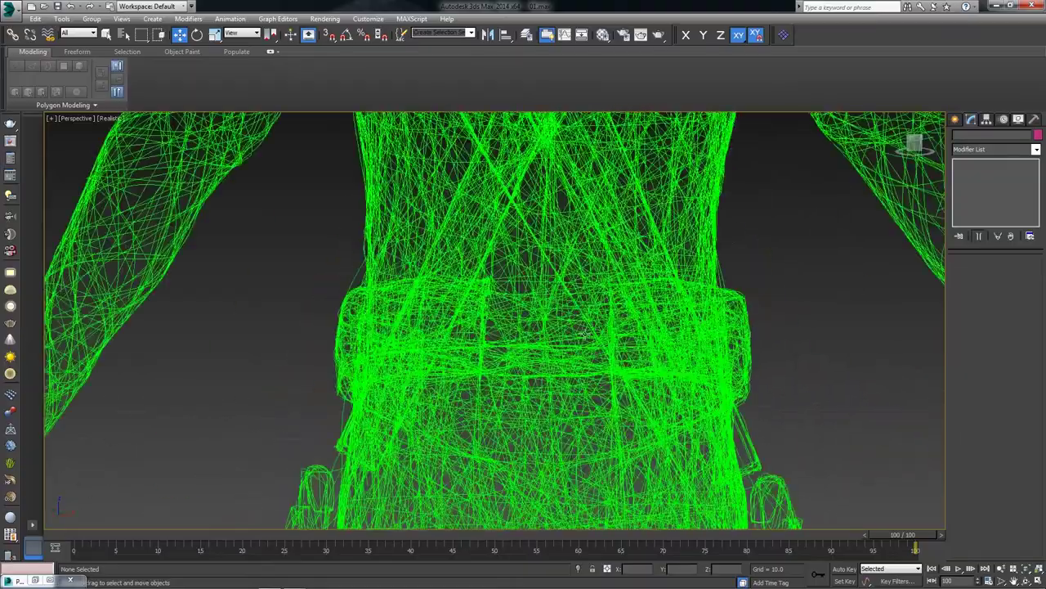
alt+middle_drag(583, 332, 548, 377)
click(548, 378)
click(540, 393)
click(550, 369)
click(550, 369)
mouse_move(554, 381)
alt+middle_down()
mouse_move(632, 361)
mouse_move(645, 373)
mouse_move(385, 267)
mouse_move(654, 311)
mouse_move(521, 417)
alt+middle_up()
scroll(654, 311, down, 5)
scroll(573, 368, down, 3)
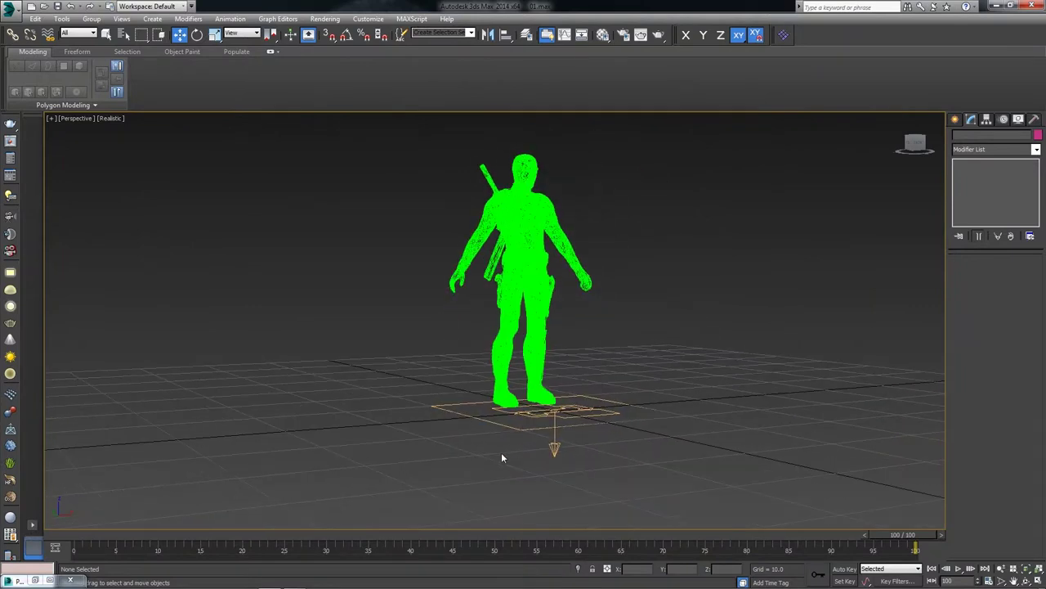
Delete the PF Source 001 emitter and select all of the character's splines
click(540, 421)
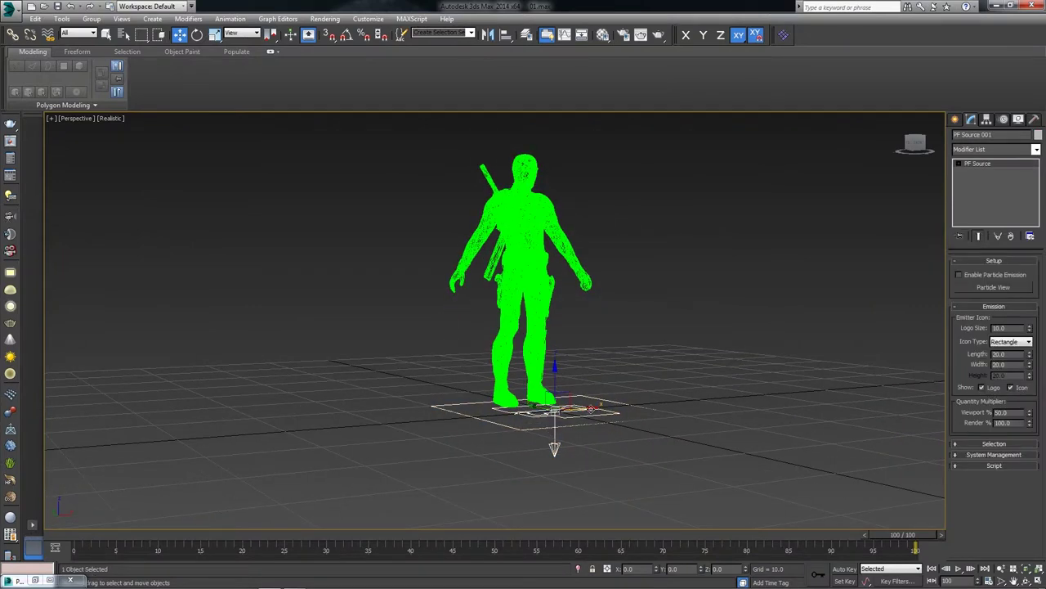
key(Delete)
drag(725, 129, 725, 129)
mouse_move(605, 248)
alt+middle_down()
mouse_move(490, 260)
mouse_move(646, 263)
alt+middle_up()
Apply a Renderable Spline modifier to all 2498 selected splines
click(1001, 150)
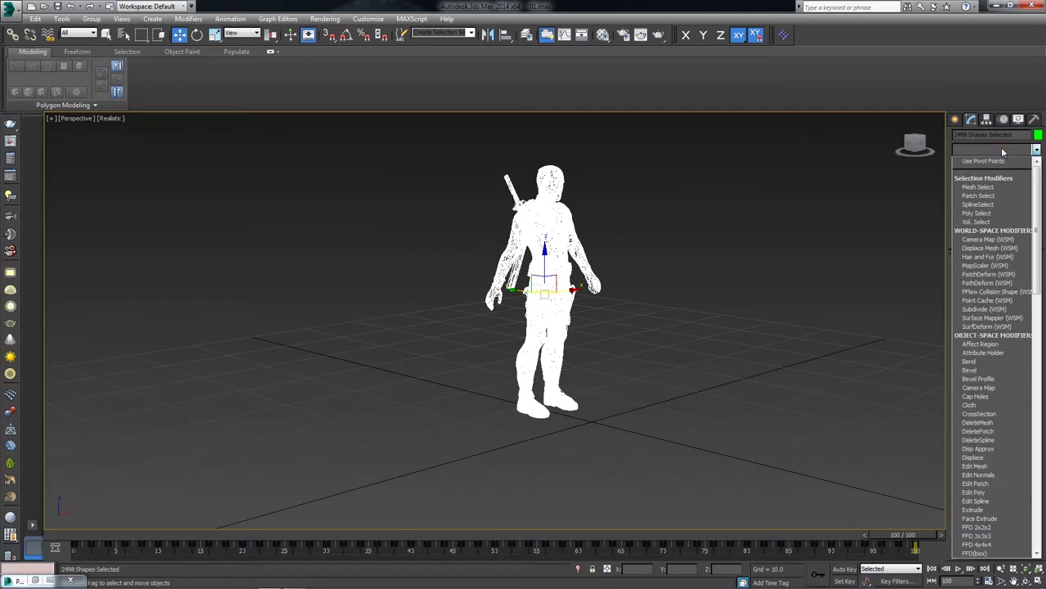
text(Renderable Spline)
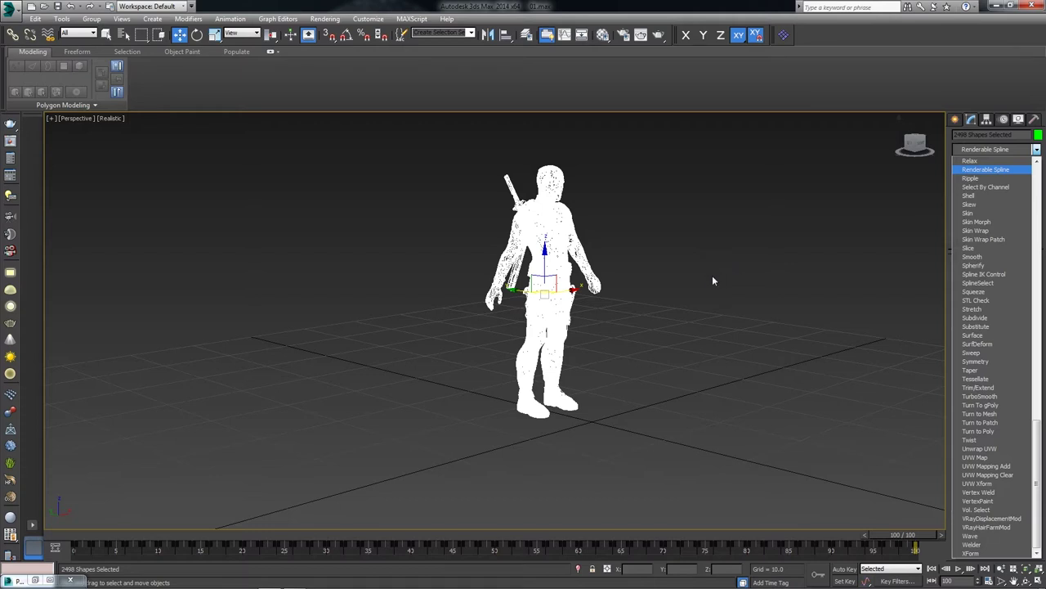
key(Return)
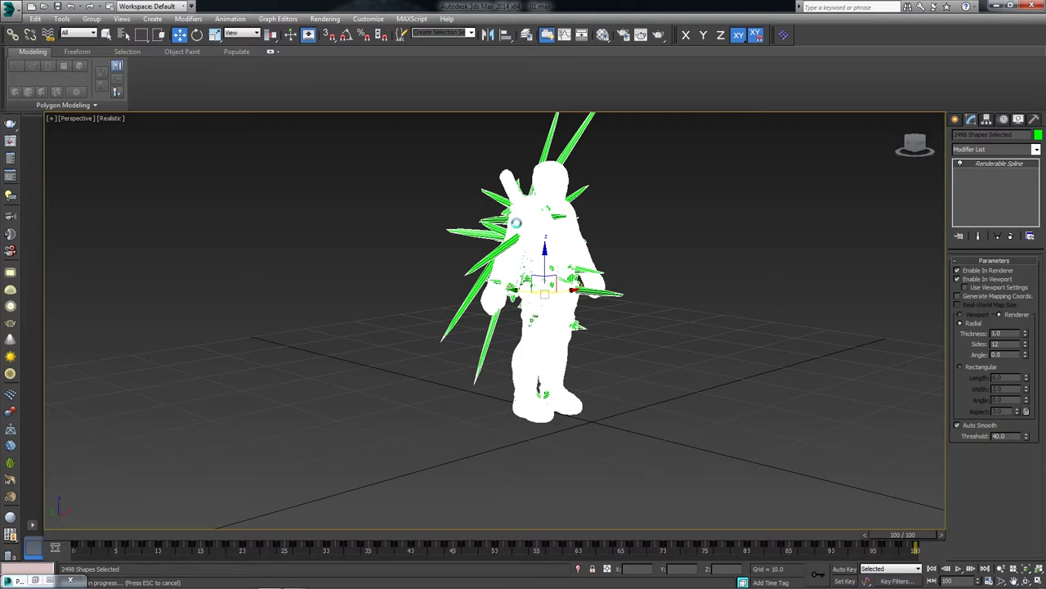
Set the Renderable Spline radial thickness to 0.2
click(999, 333)
text(0.2)
key(Return)
key(Return)
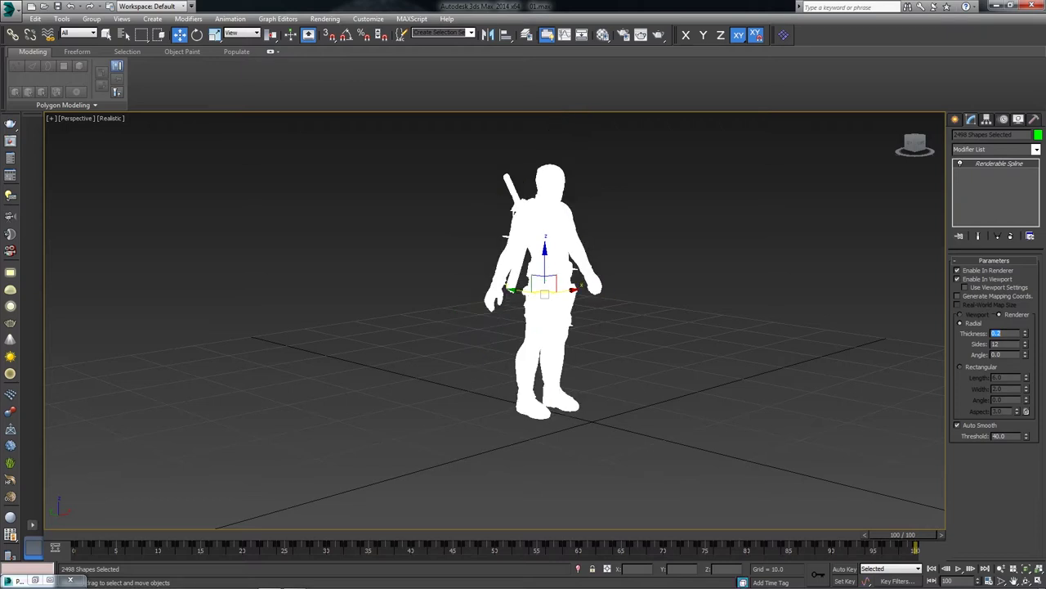
scroll(534, 256, up, 8)
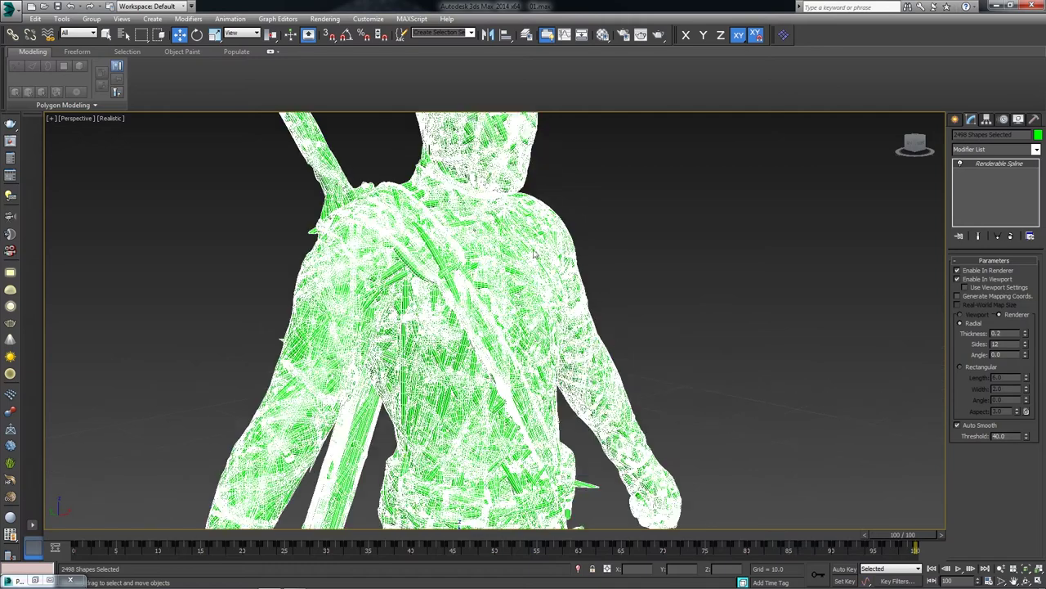
scroll(534, 255, up, 5)
scroll(534, 255, down, 3)
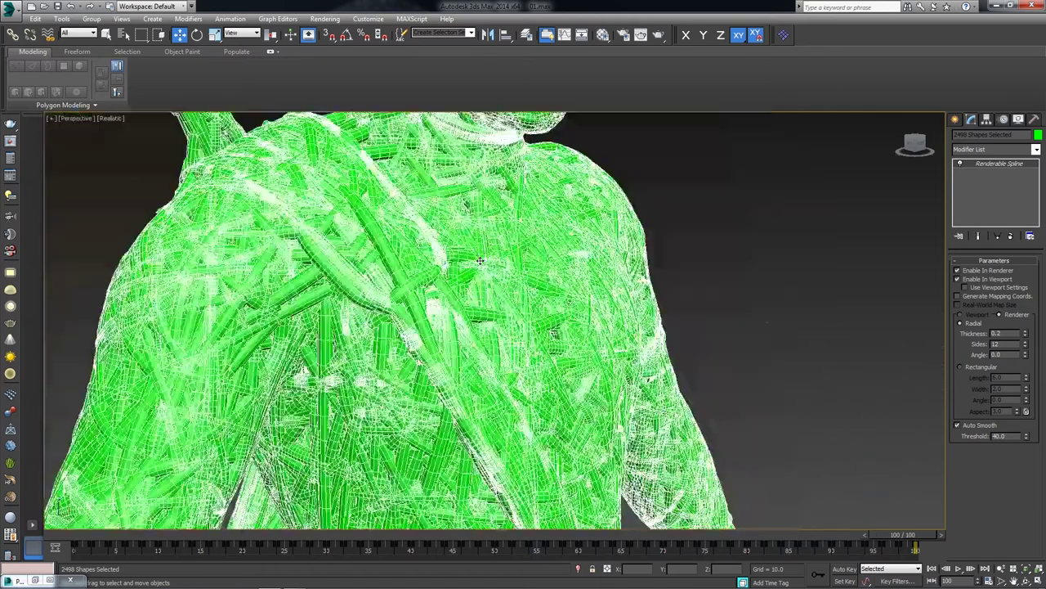
Reduce the spline tube thickness further to 0.05
double_click(1000, 334)
text(0.1)
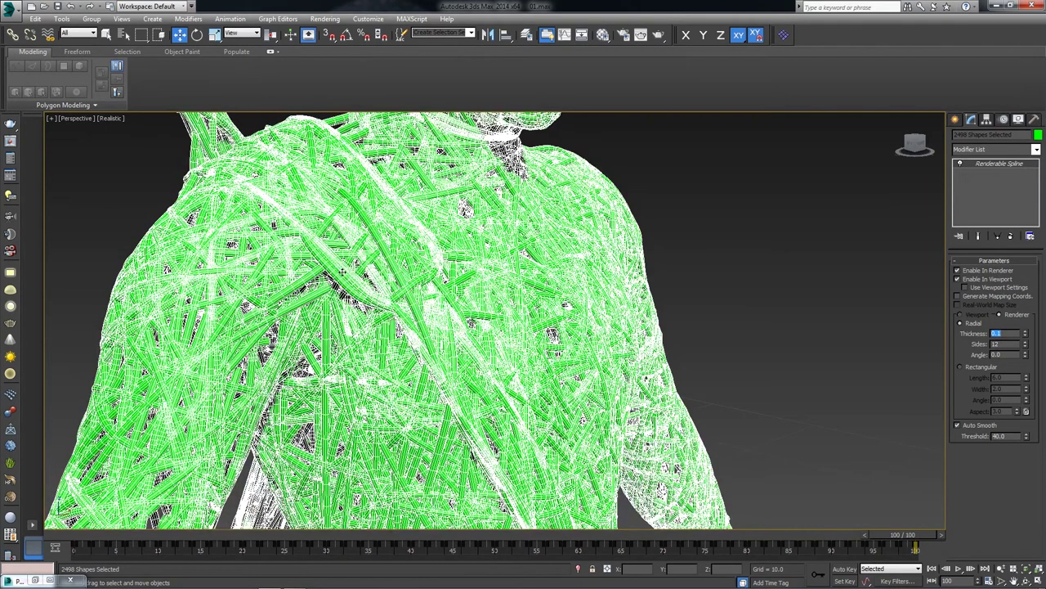
text(0.05)
key(Return)
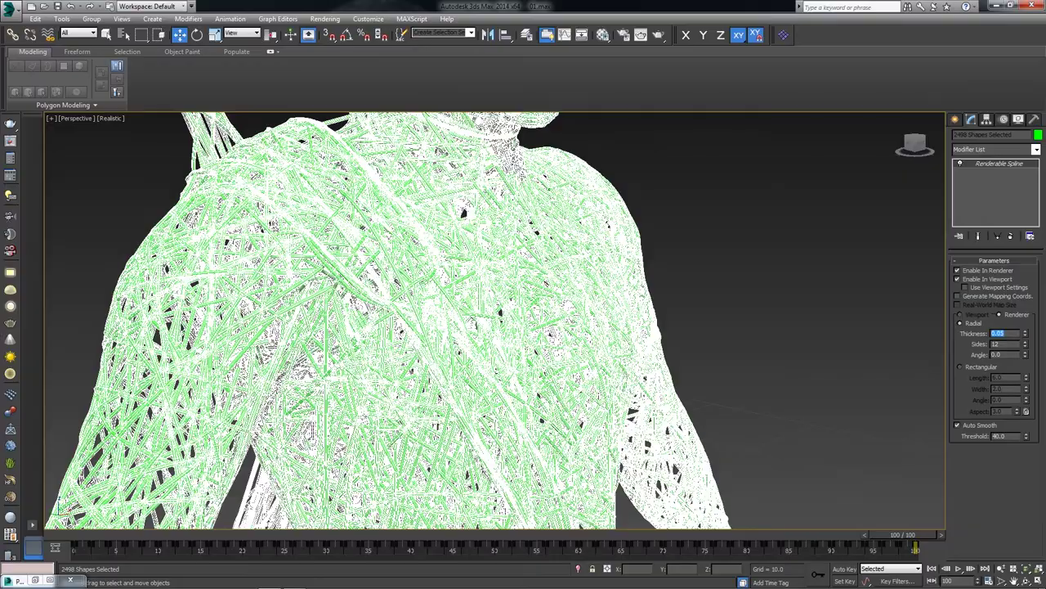
scroll(484, 310, down, 3)
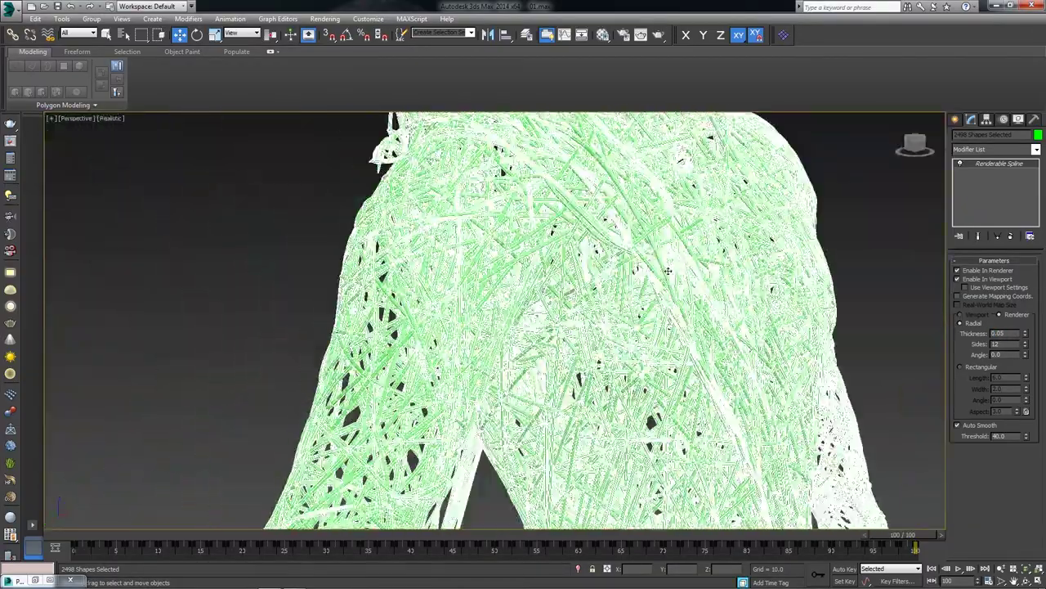
scroll(612, 318, up, 5)
scroll(613, 321, down, 4)
Commit a final spline tube thickness of 0.04
double_click(1004, 334)
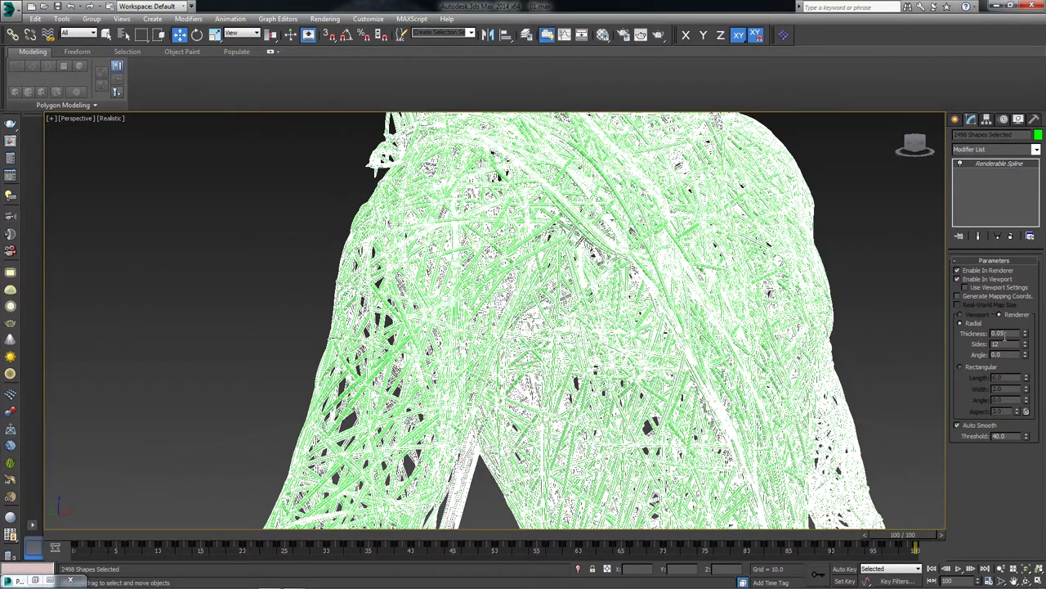
text(0.04)
key(Return)
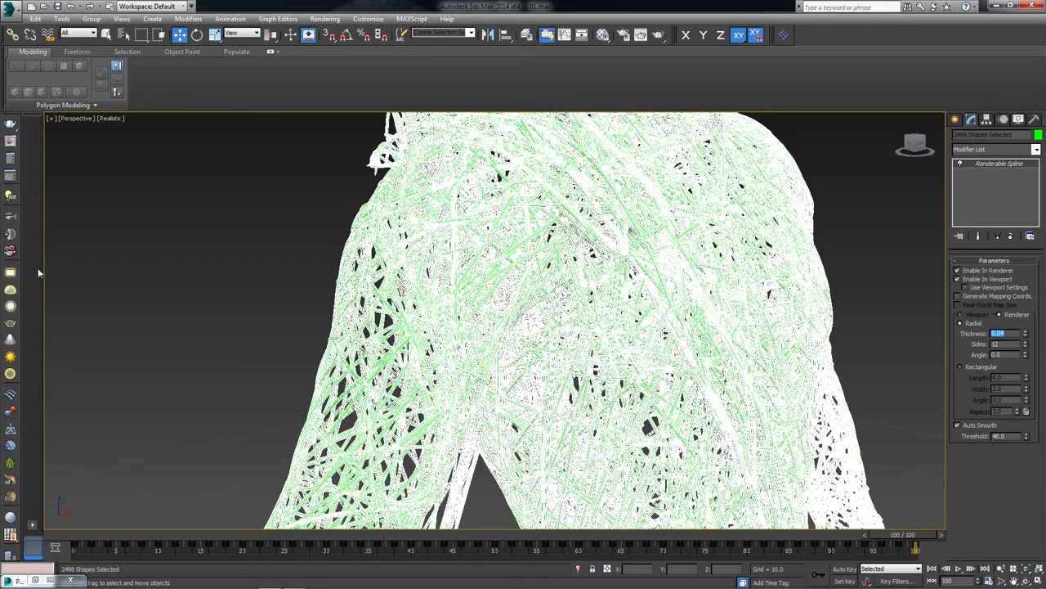
scroll(490, 327, down, 3)
scroll(491, 327, down, 3)
Group all selected splines into Group001 and deselect it
click(91, 18)
click(103, 35)
click(534, 319)
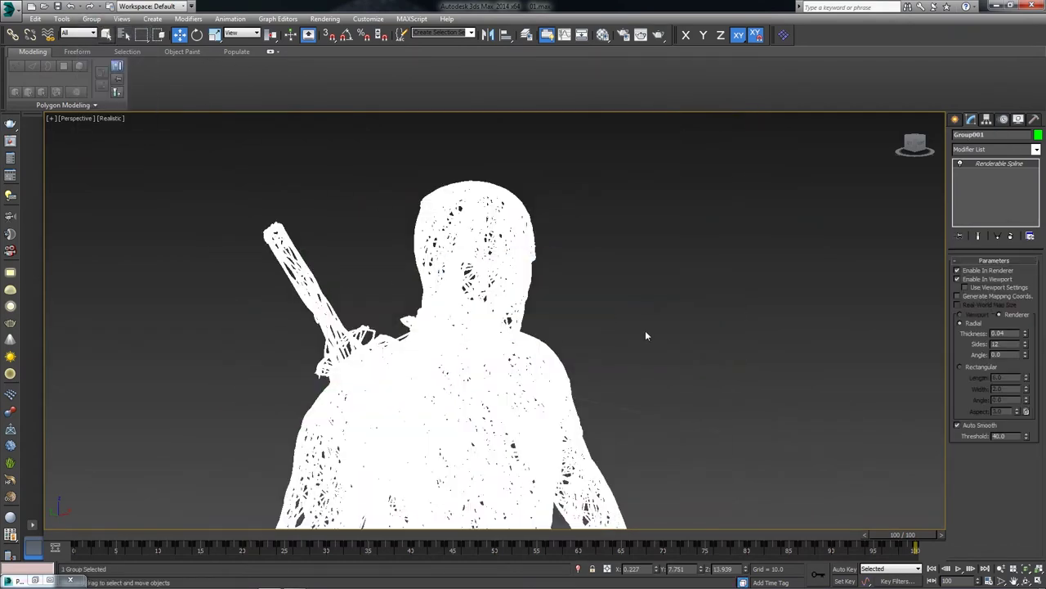
click(645, 330)
scroll(596, 292, up, 2)
scroll(577, 268, up, 3)
scroll(577, 268, down, 3)
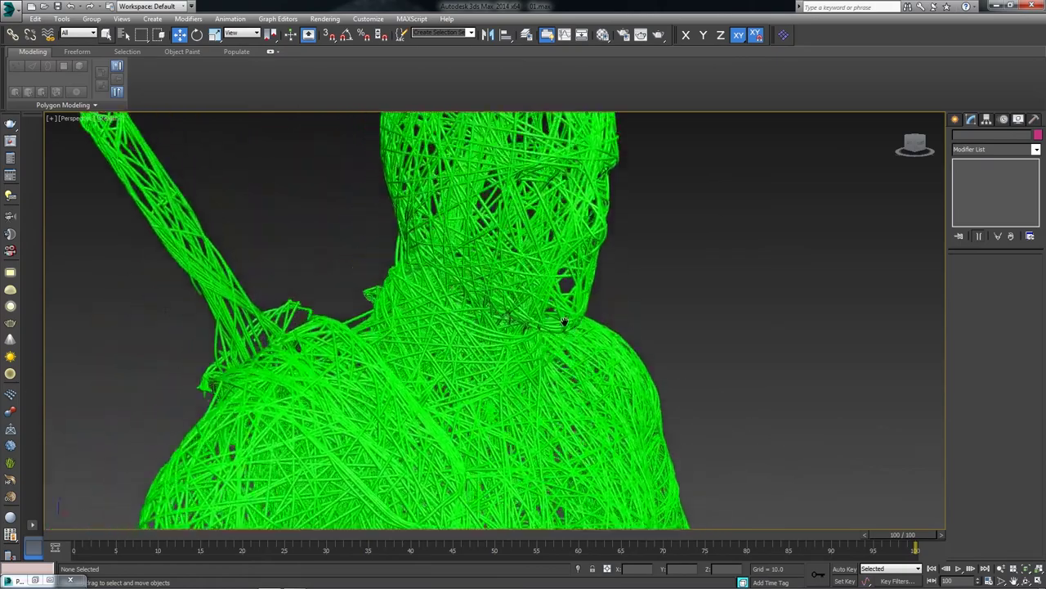
scroll(578, 268, down, 2)
Frame the figure in a three-quarter view, then open the Material Editor and Render Setup (F10)
click(918, 146)
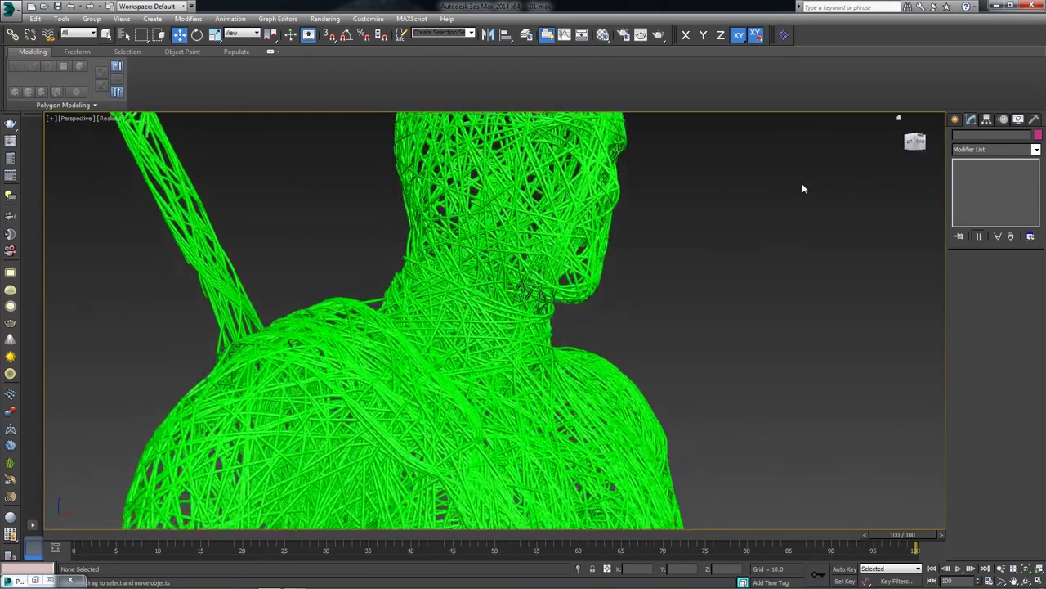
scroll(615, 299, up, 1)
scroll(605, 321, up, 2)
scroll(605, 321, down, 1)
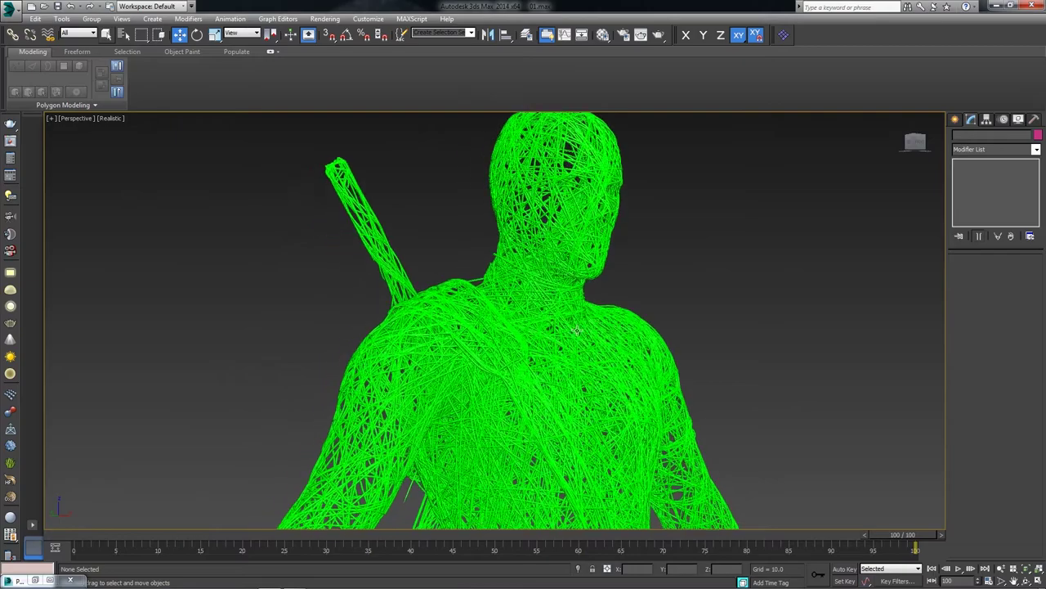
scroll(588, 335, down, 2)
mouse_move(563, 349)
middle_down()
mouse_move(557, 311)
mouse_move(532, 322)
mouse_move(671, 314)
mouse_move(665, 323)
middle_up()
alt+middle_drag(602, 262, 578, 269)
scroll(578, 269, up, 1)
scroll(578, 265, up, 2)
scroll(580, 260, up, 2)
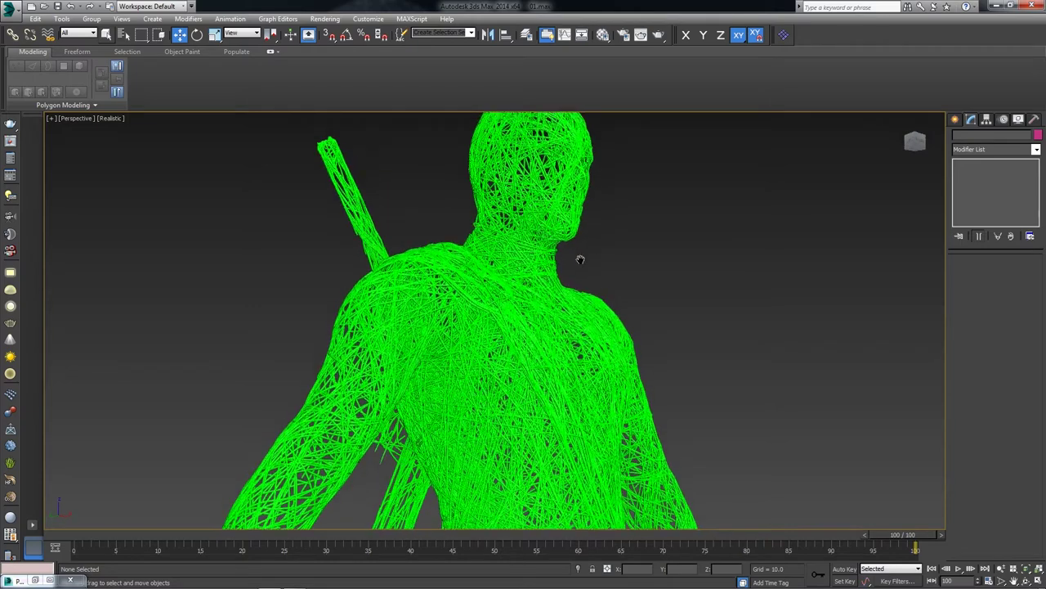
scroll(585, 278, down, 2)
click(605, 34)
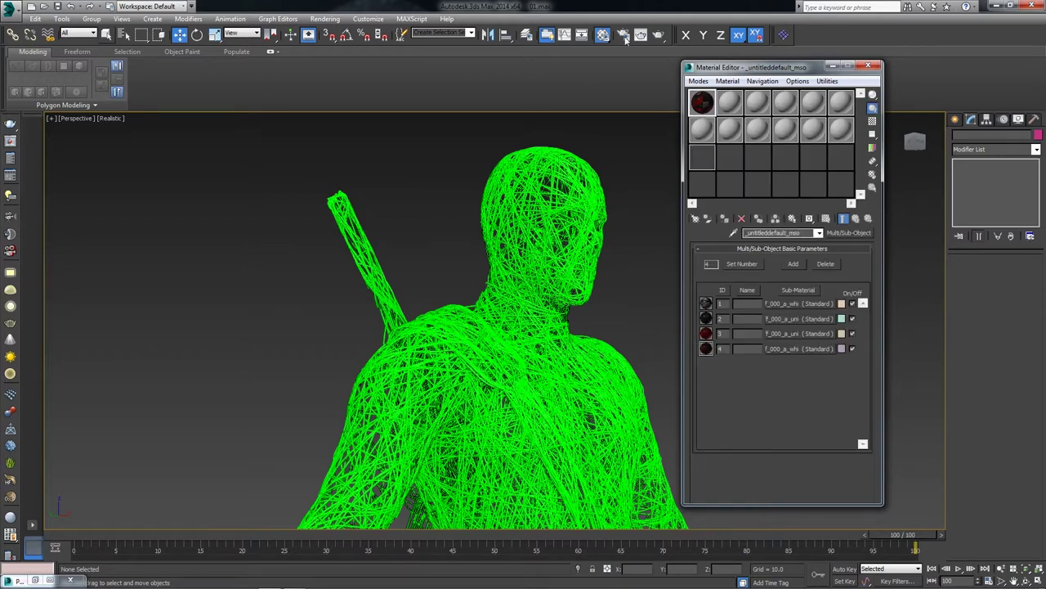
key(F10)
Assign V-Ray Adv as production renderer and V-Ray RT for interactive preview
scroll(679, 393, down, 5)
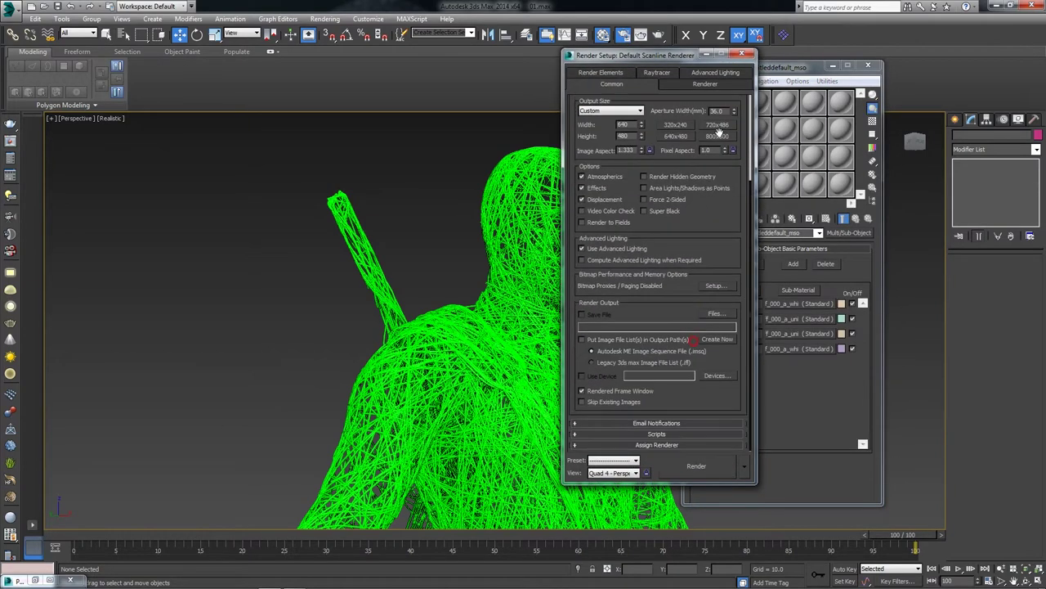
click(700, 427)
click(719, 399)
double_click(617, 221)
click(718, 425)
click(634, 210)
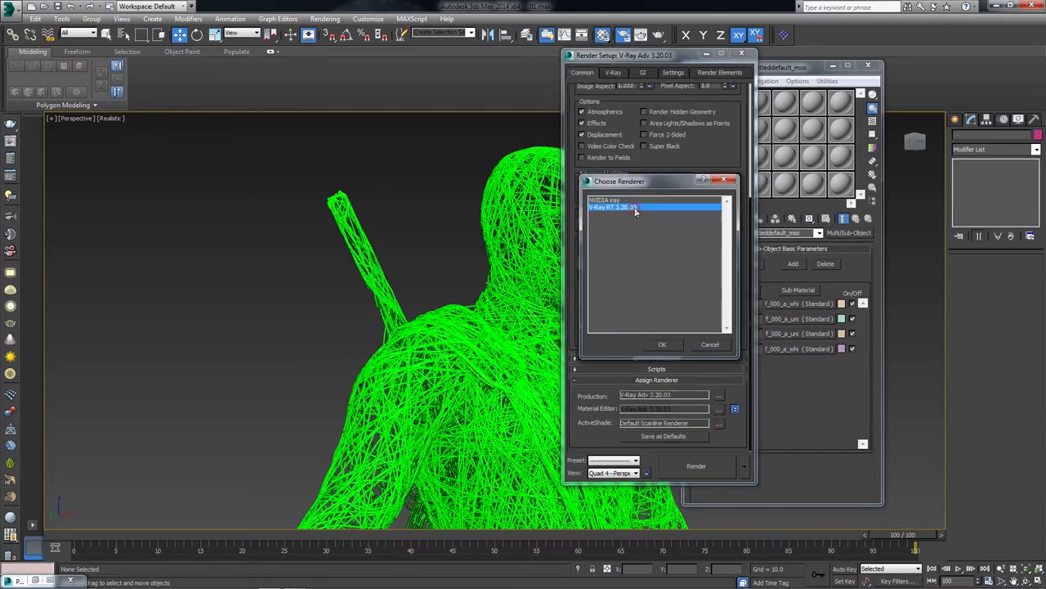
double_click(634, 210)
click(742, 54)
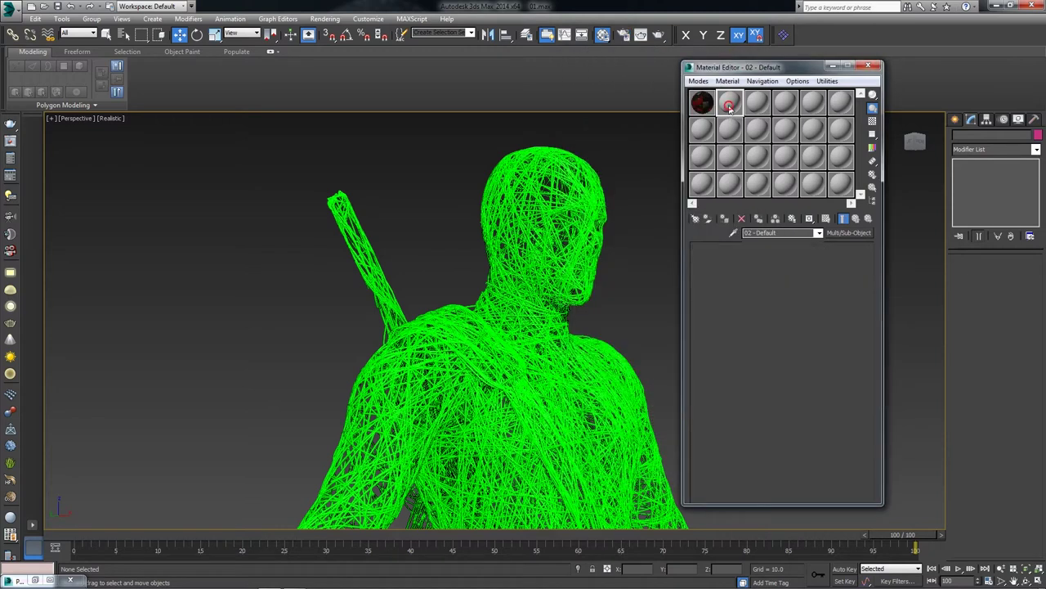
Convert the figure's material into a VRayMtl
click(730, 129)
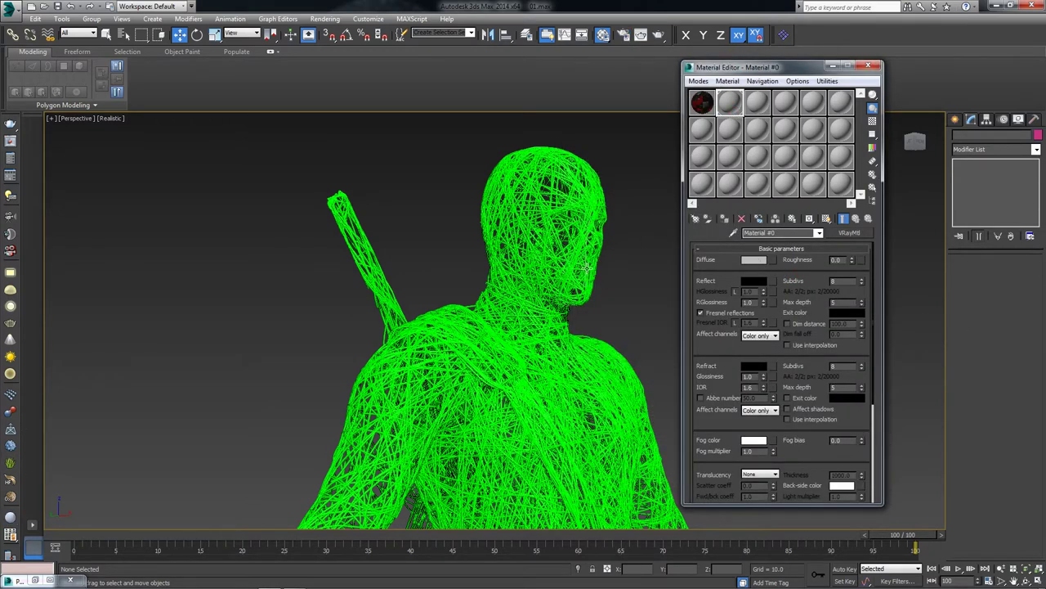
scroll(596, 266, up, 2)
scroll(592, 264, down, 1)
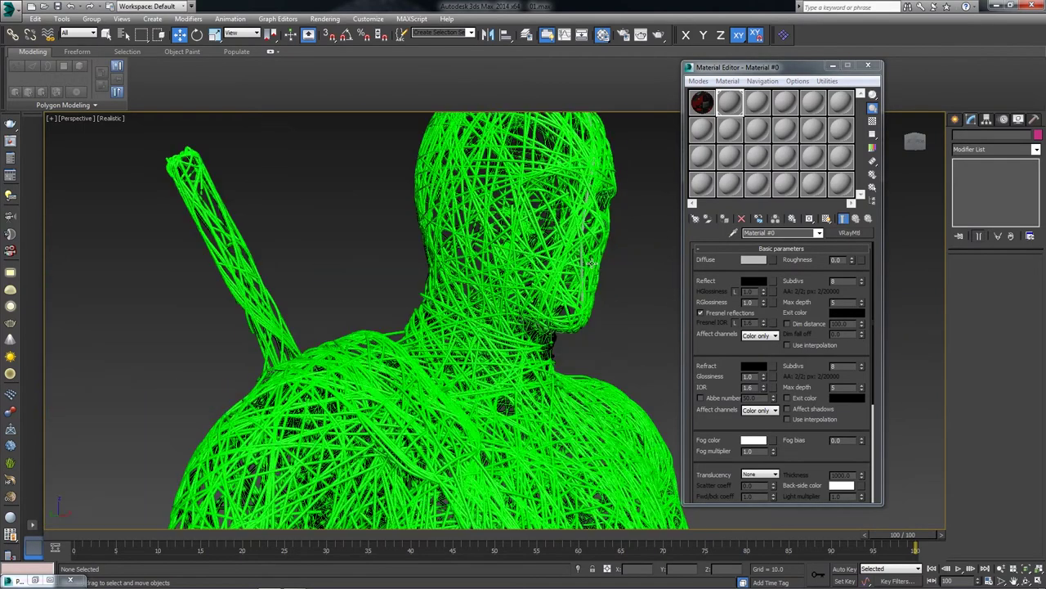
scroll(590, 261, down, 1)
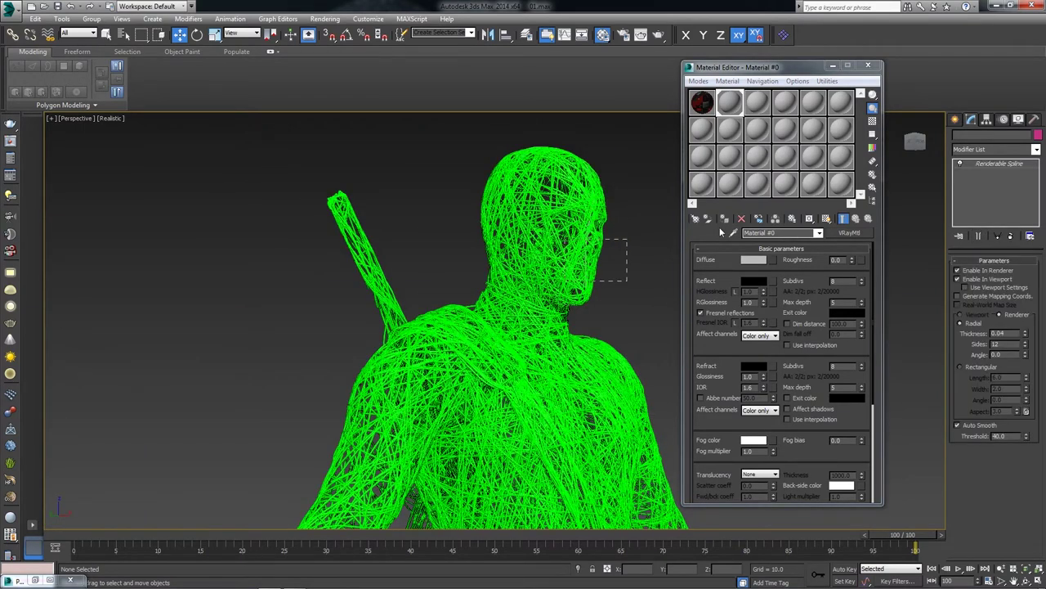
drag(627, 239, 566, 286)
click(636, 270)
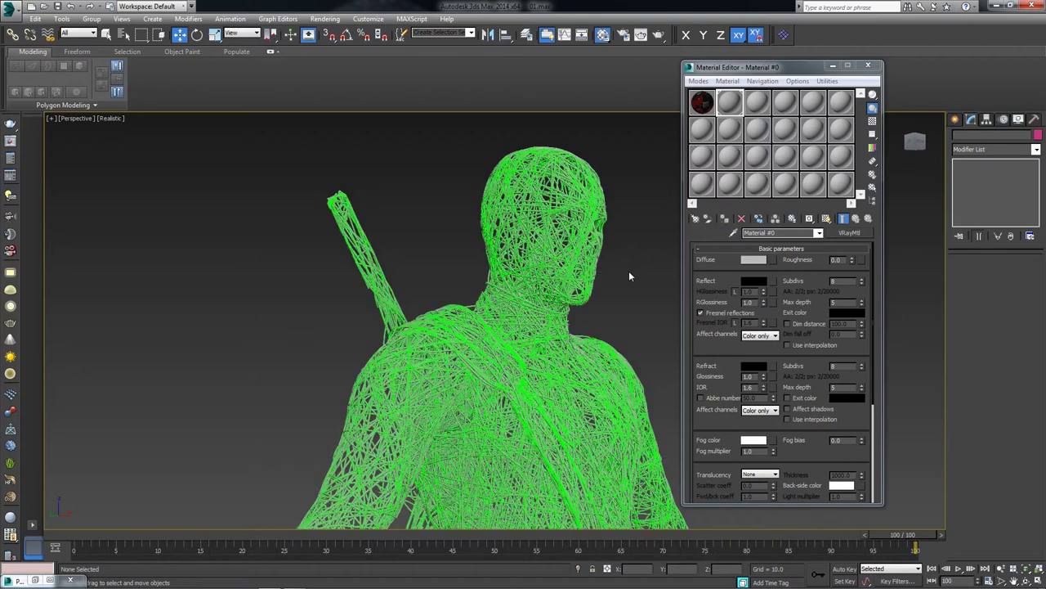
scroll(619, 282, up, 1)
scroll(616, 284, up, 2)
scroll(617, 284, up, 2)
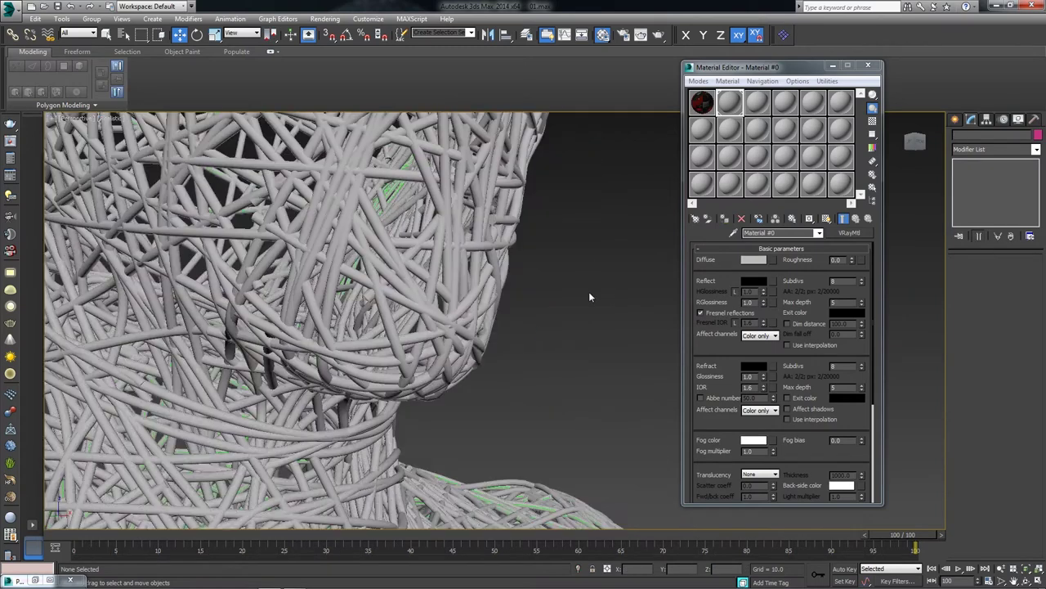
scroll(637, 296, down, 3)
Give the VRayMtl a dark diffuse and grey 141 reflection, then close the Material Editor
click(744, 260)
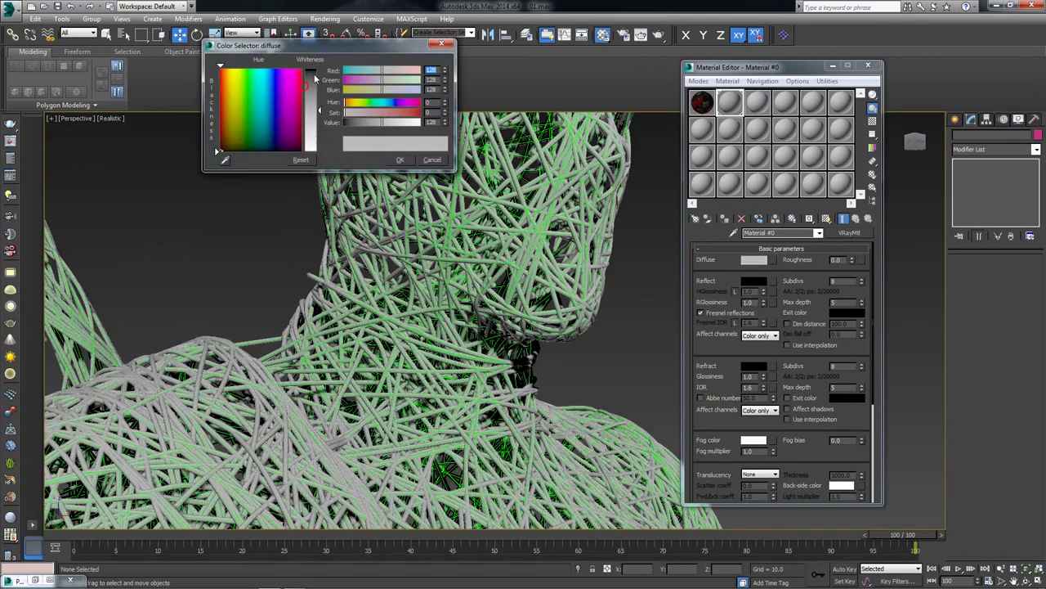
drag(314, 73, 313, 131)
click(400, 160)
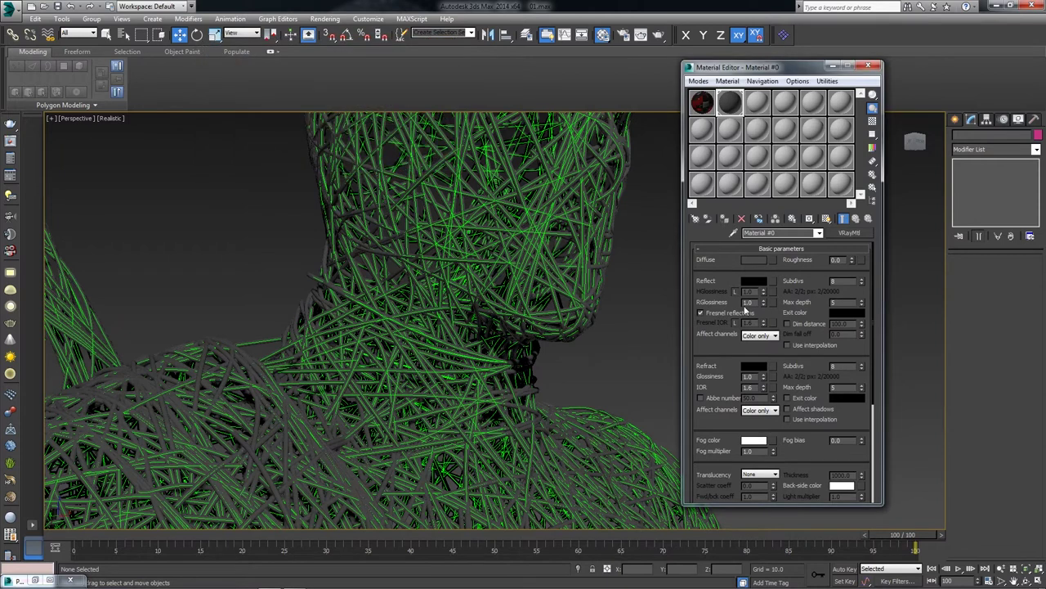
click(754, 281)
drag(314, 72, 316, 116)
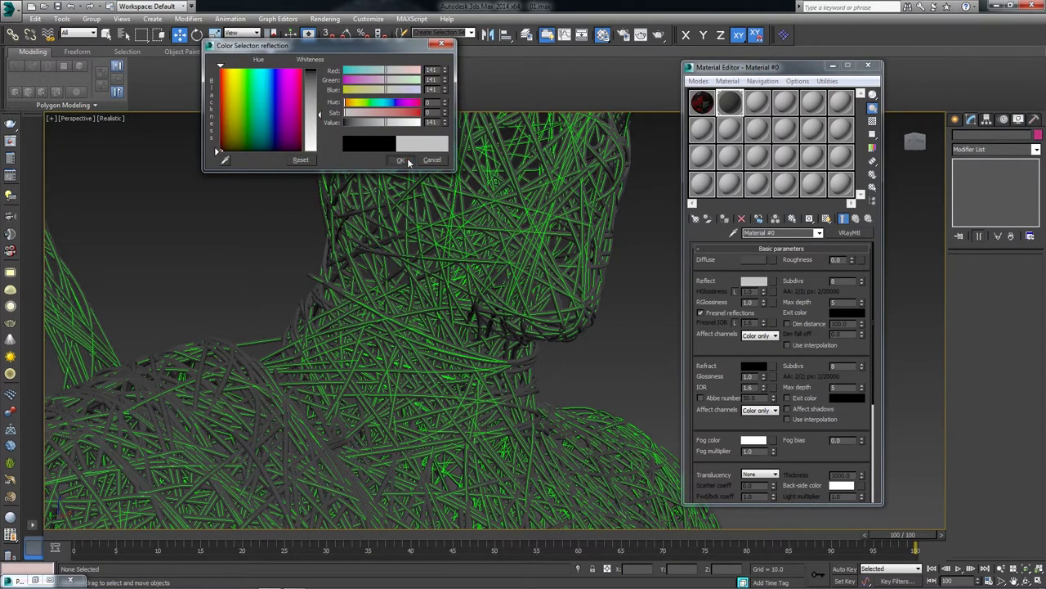
click(401, 161)
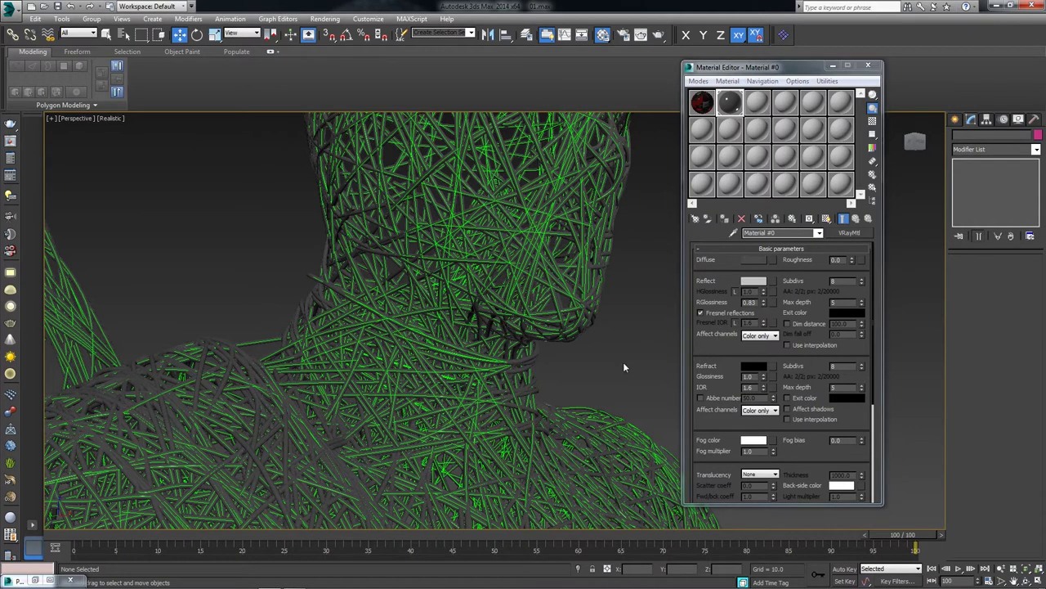
scroll(623, 362, down, 5)
middle_drag(622, 367, 600, 301)
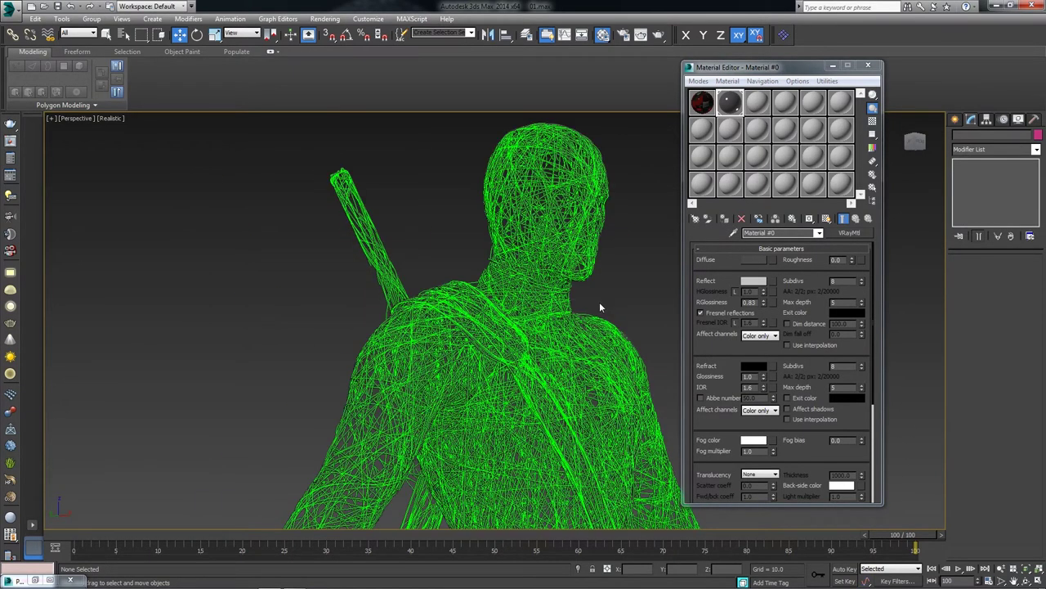
click(868, 66)
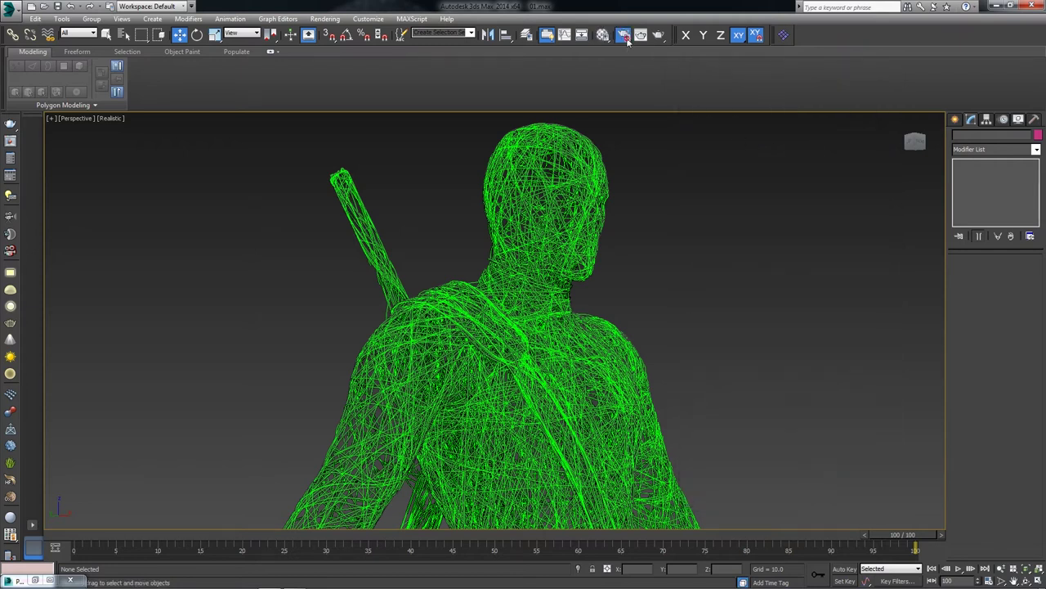
Show the Expert-mode Global switches on Render Setup's V-Ray tab
click(623, 35)
click(614, 73)
click(628, 109)
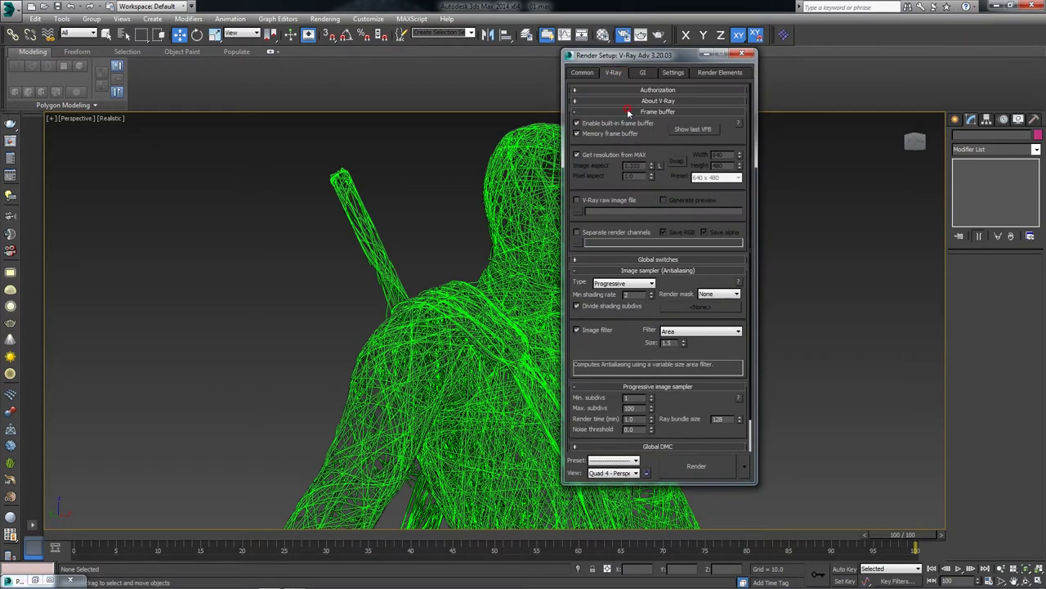
click(651, 112)
click(650, 122)
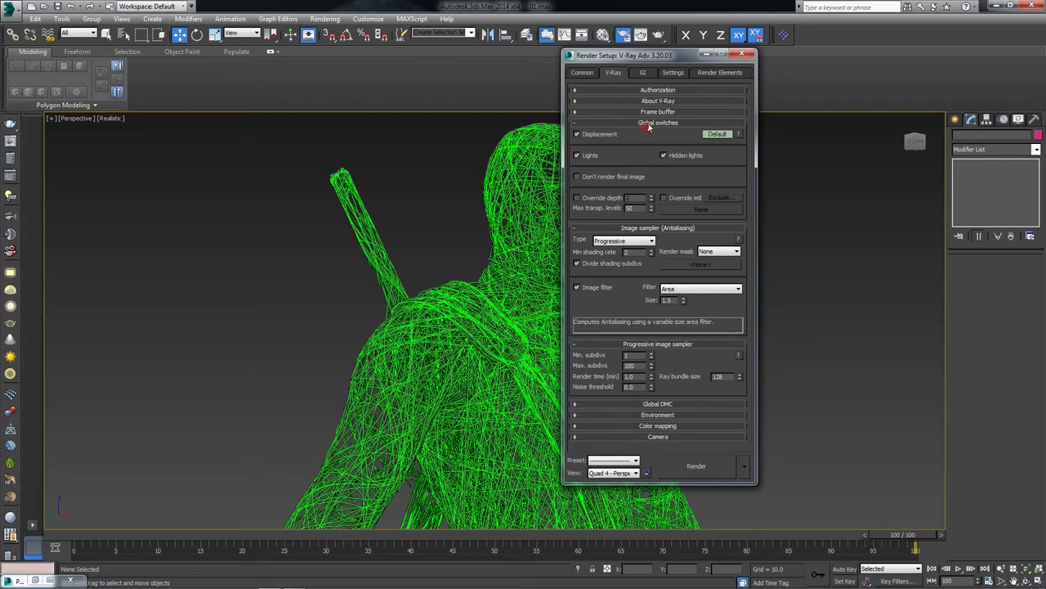
click(723, 134)
click(742, 161)
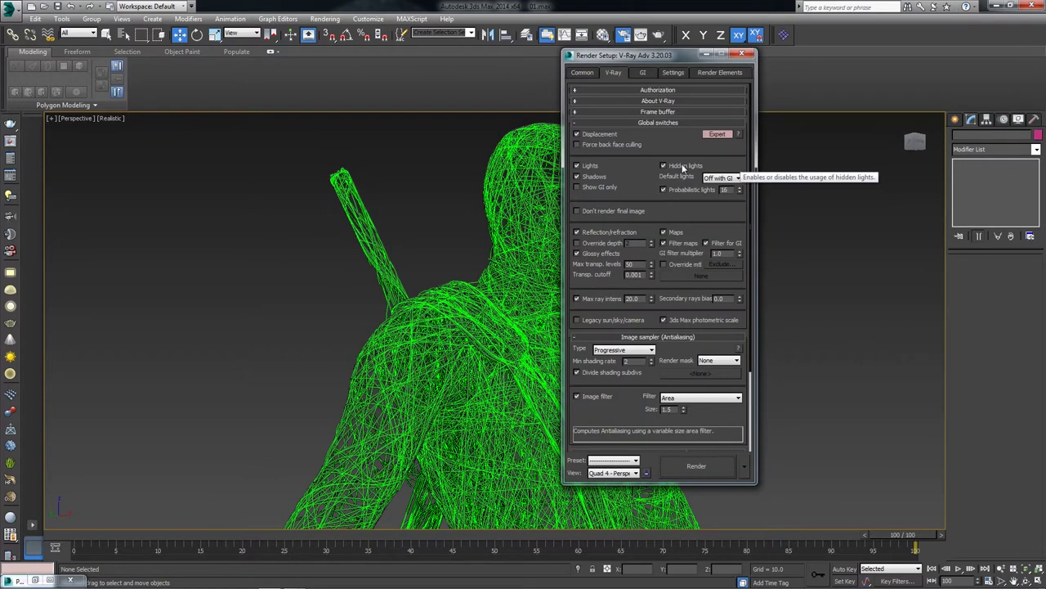
drag(640, 181, 653, 74)
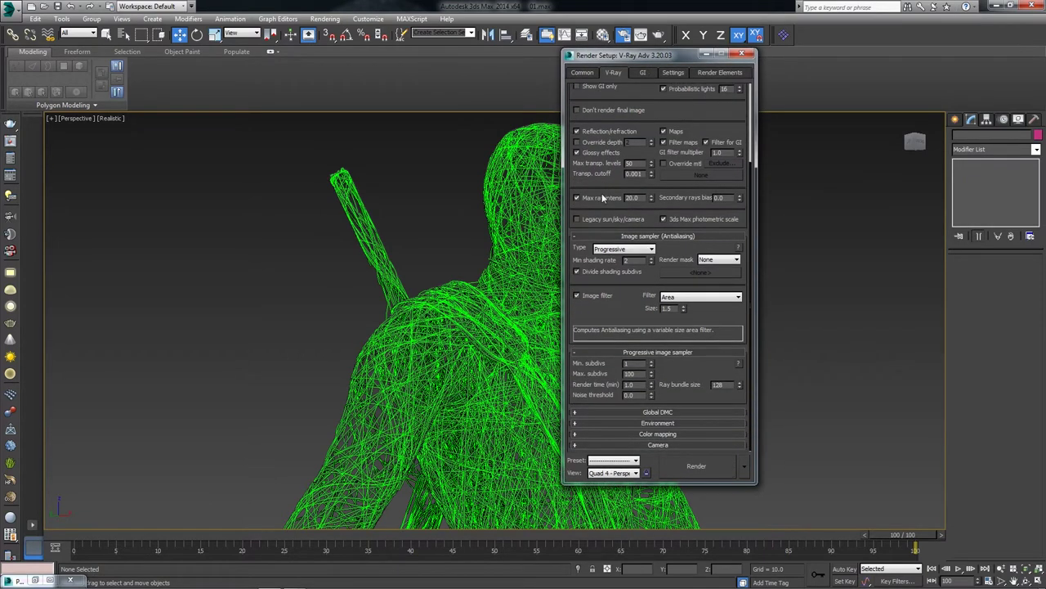
Set the image sampler to Adaptive subdivision and expand the Global DMC and Environment rollouts
click(623, 248)
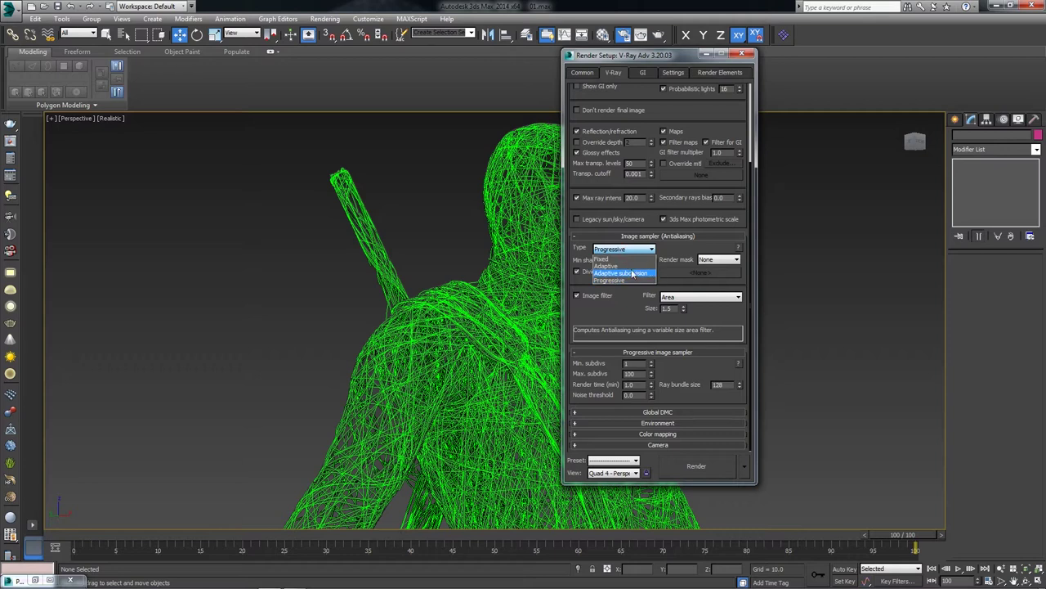
click(631, 275)
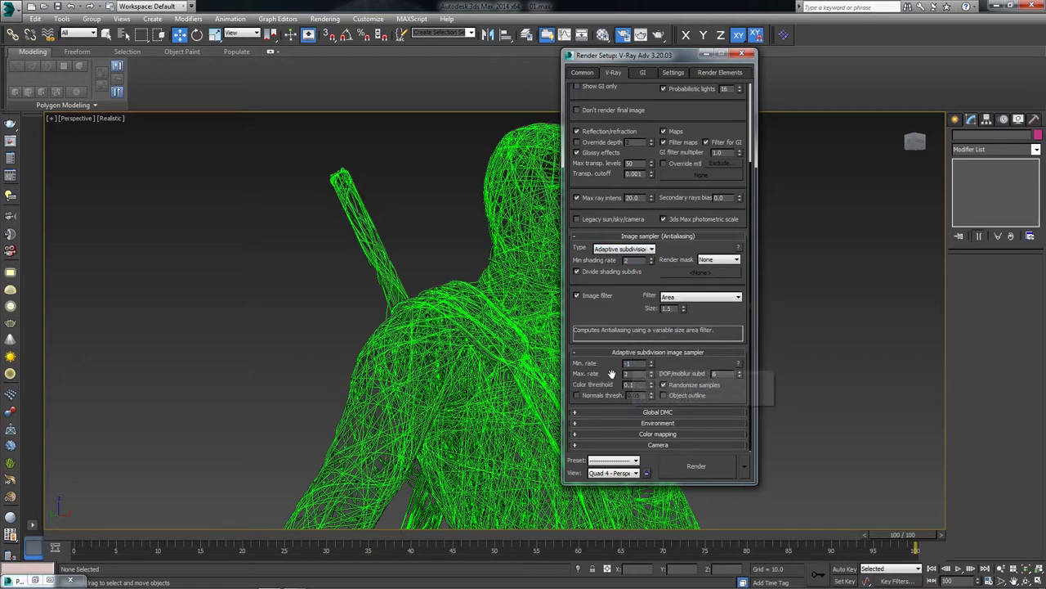
click(622, 411)
scroll(619, 412, down, 2)
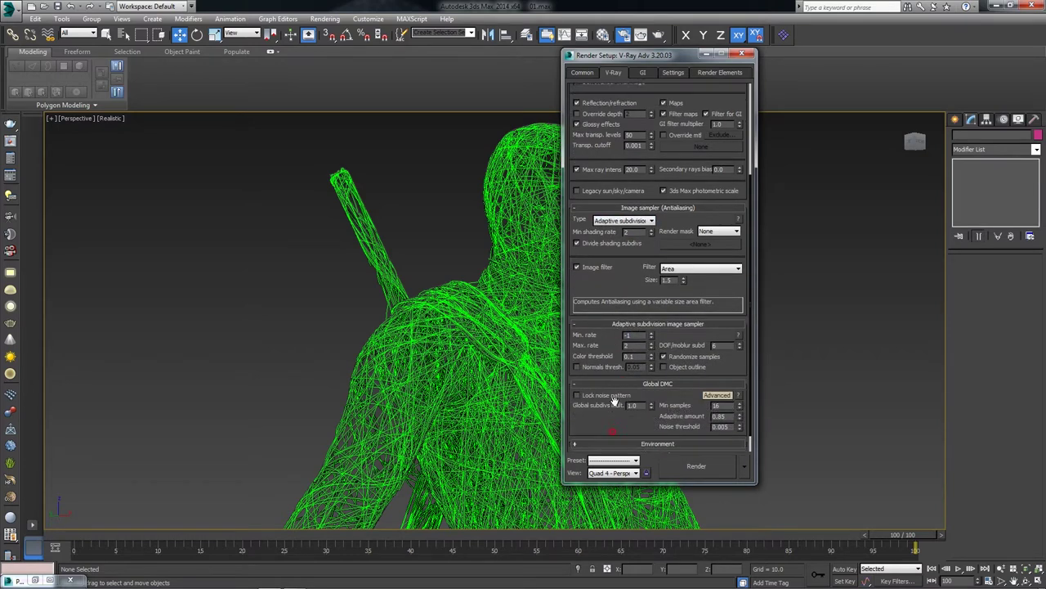
click(619, 422)
scroll(622, 442, down, 1)
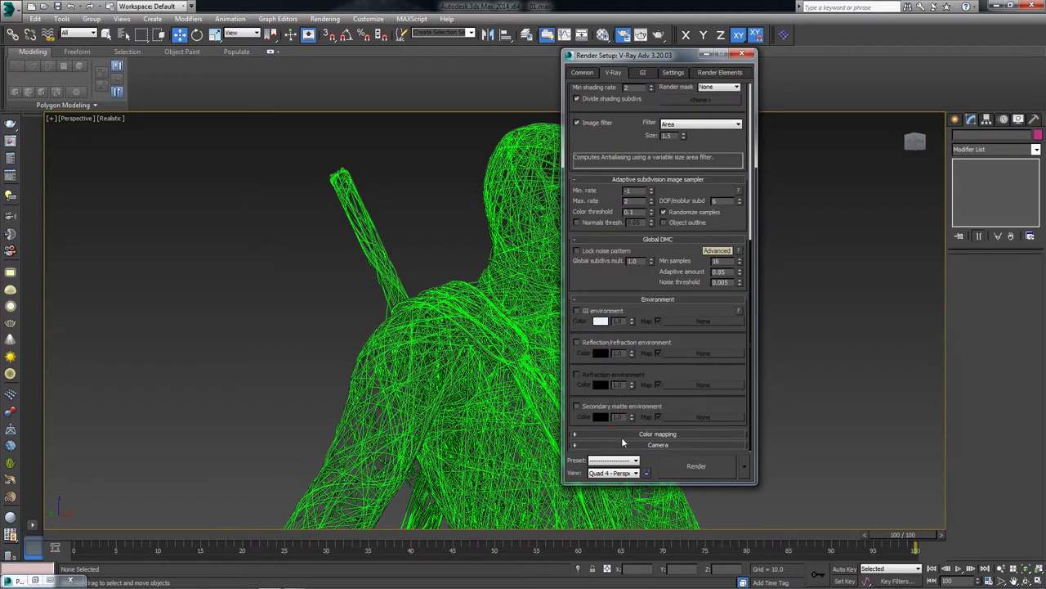
Enable global illumination and ambient occlusion, with Light cache subdivs of 500
click(642, 72)
click(578, 101)
click(664, 170)
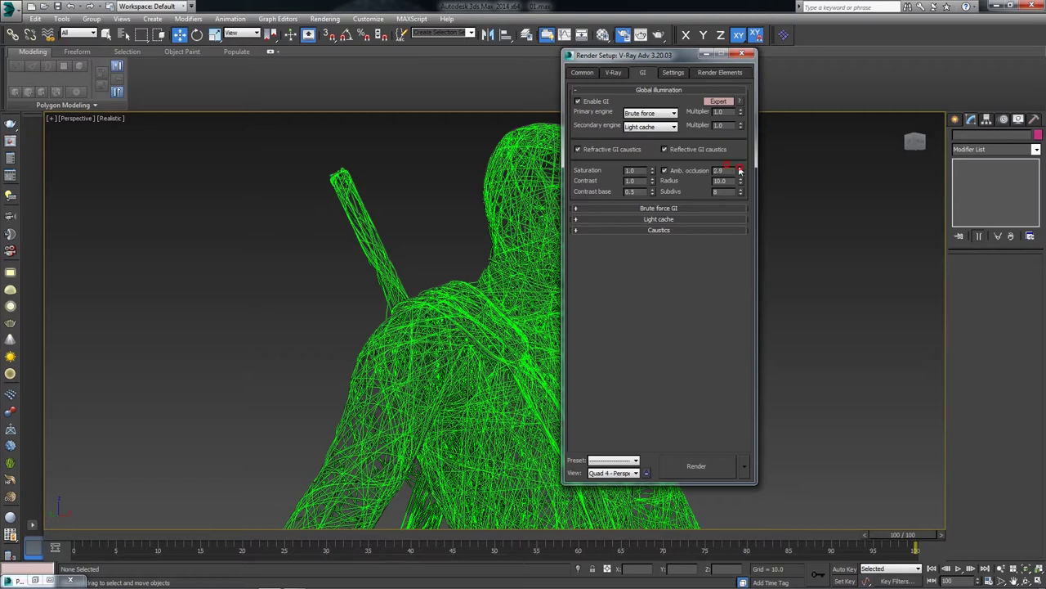
click(740, 170)
click(668, 208)
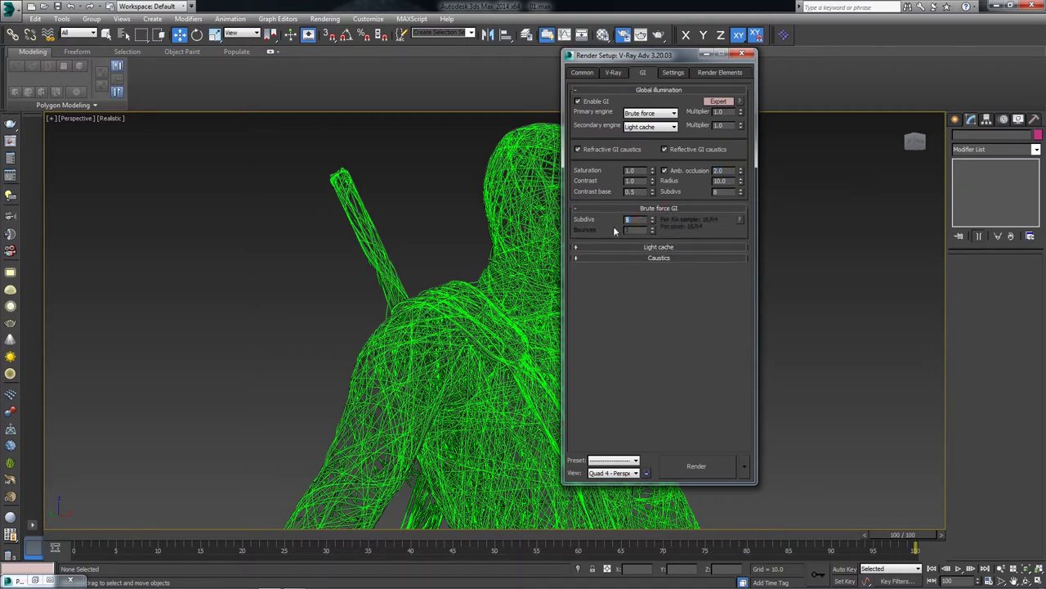
text(32)
click(658, 247)
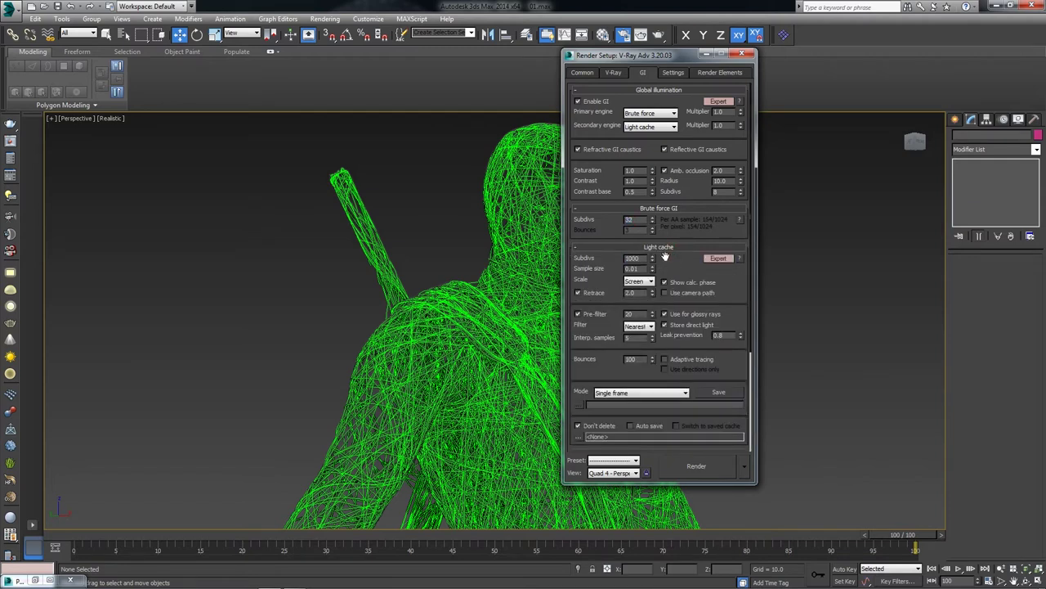
double_click(643, 257)
text(500)
key(Return)
scroll(609, 327, down, 3)
scroll(621, 363, down, 1)
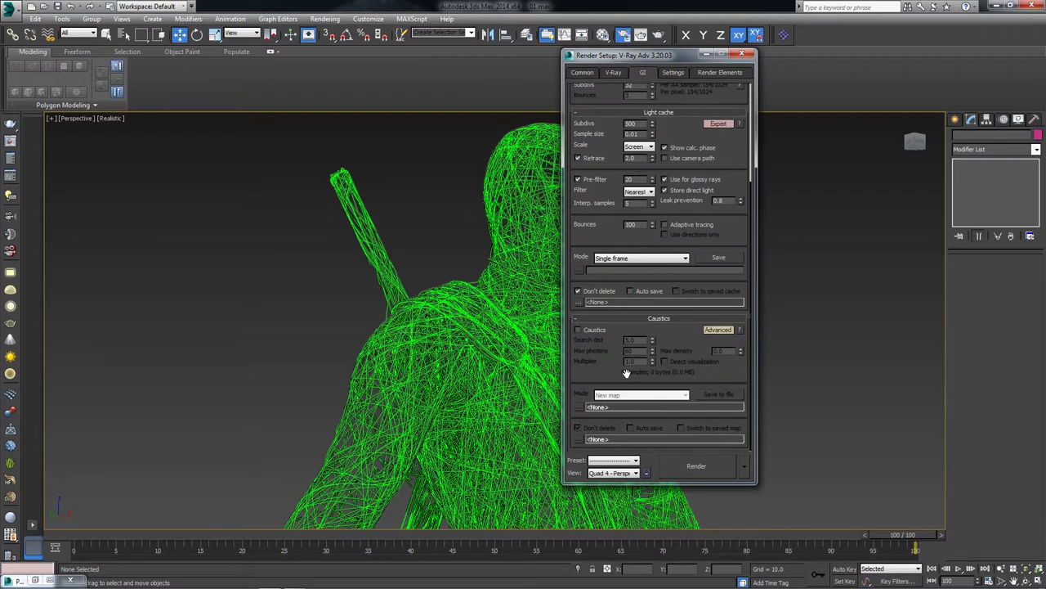
scroll(633, 325, up, 5)
Set bucket width to 8 with Triangulation sequence on the Settings tab, then close Render Setup
click(675, 75)
text(8)
click(614, 135)
click(594, 141)
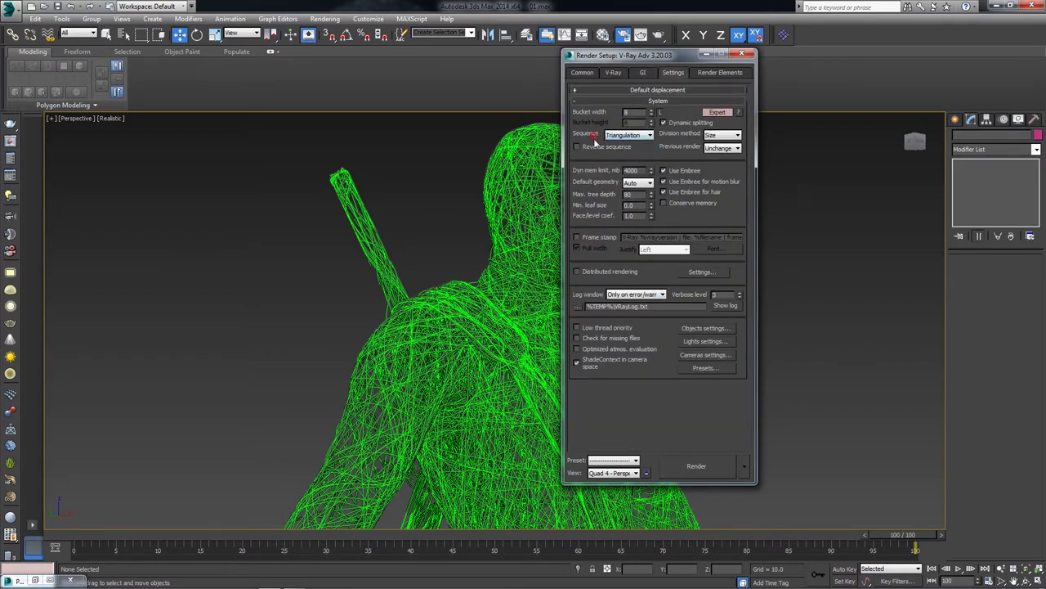
click(623, 294)
click(620, 307)
click(614, 72)
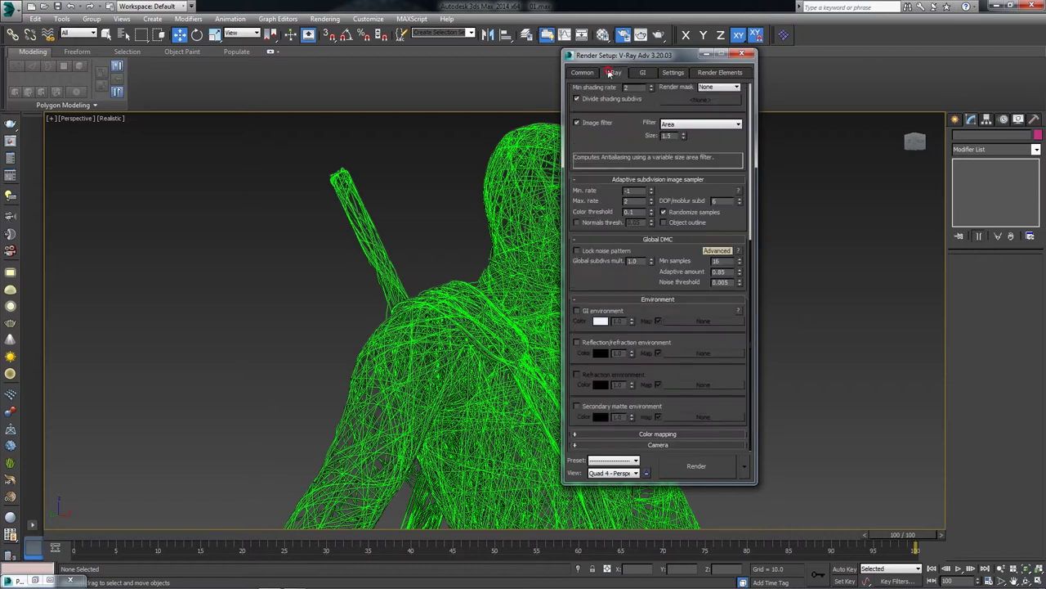
scroll(601, 245, up, 5)
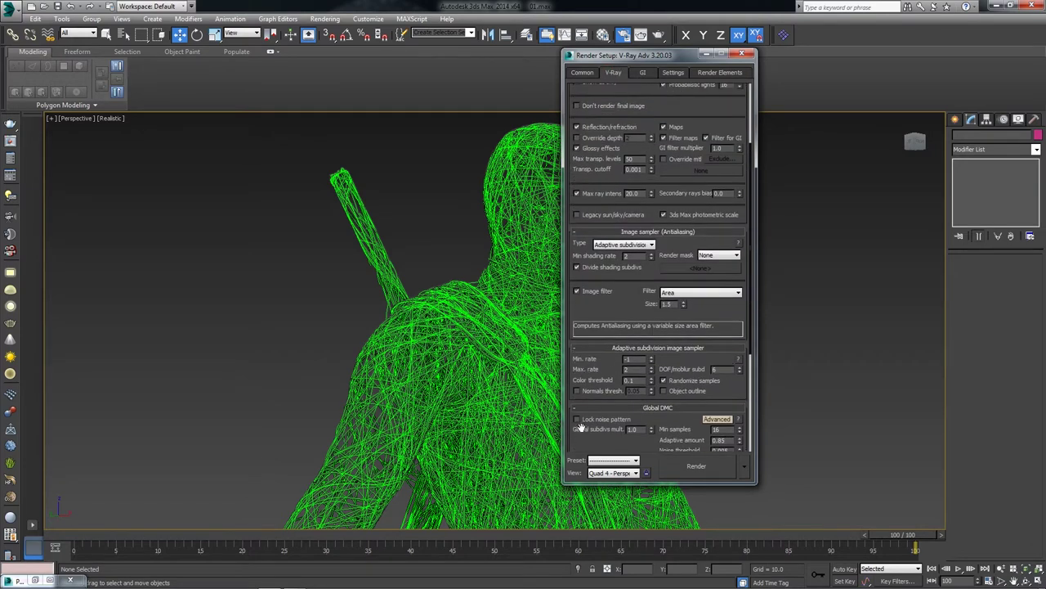
scroll(593, 439, down, 4)
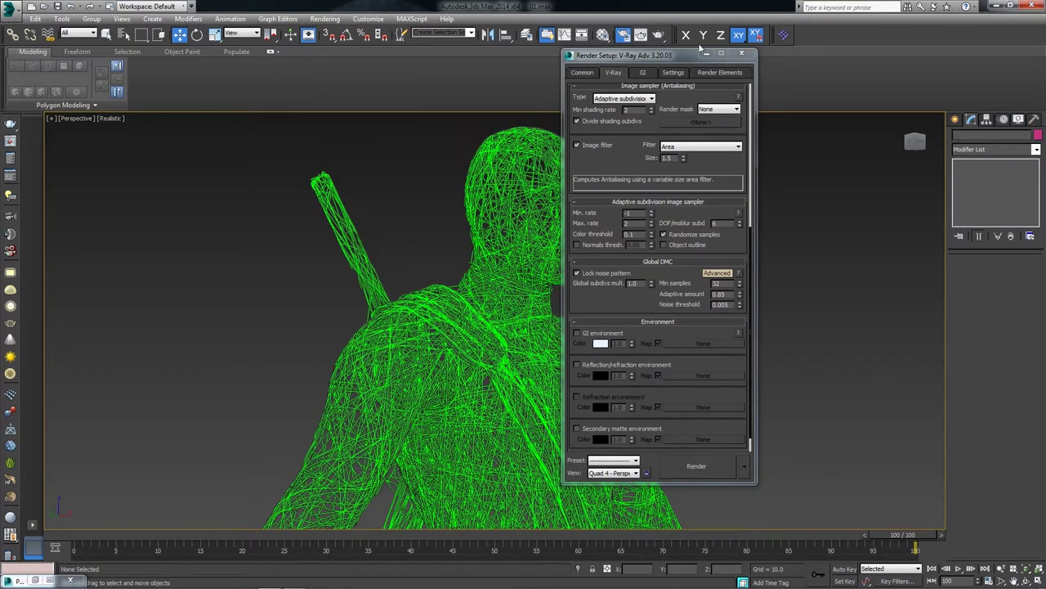
click(741, 54)
click(954, 119)
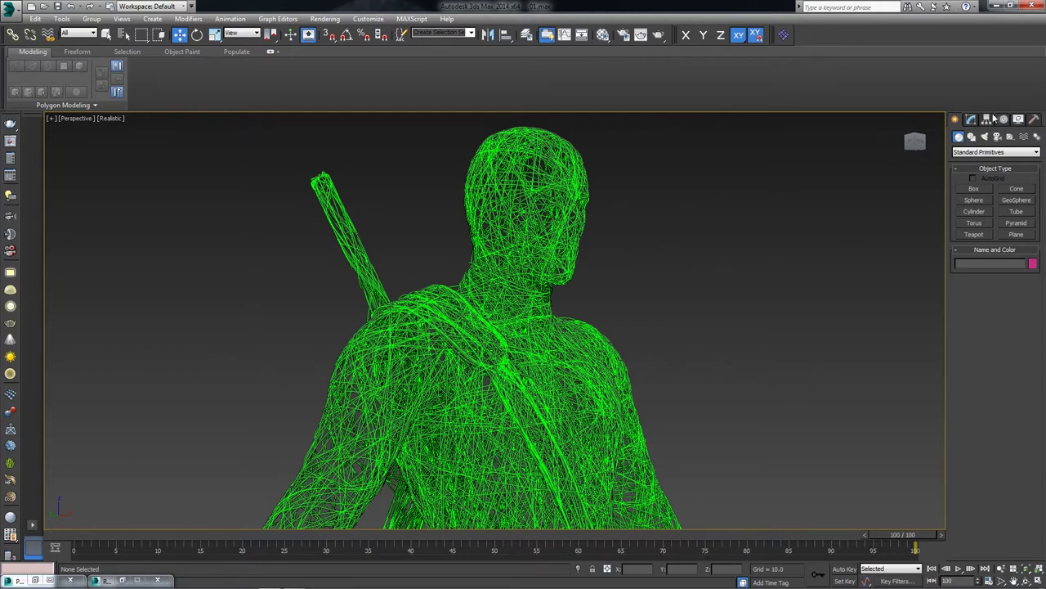
Place a VRayLight with Default (image) units and Dome shape in the scene
click(984, 137)
click(995, 152)
click(977, 178)
click(985, 190)
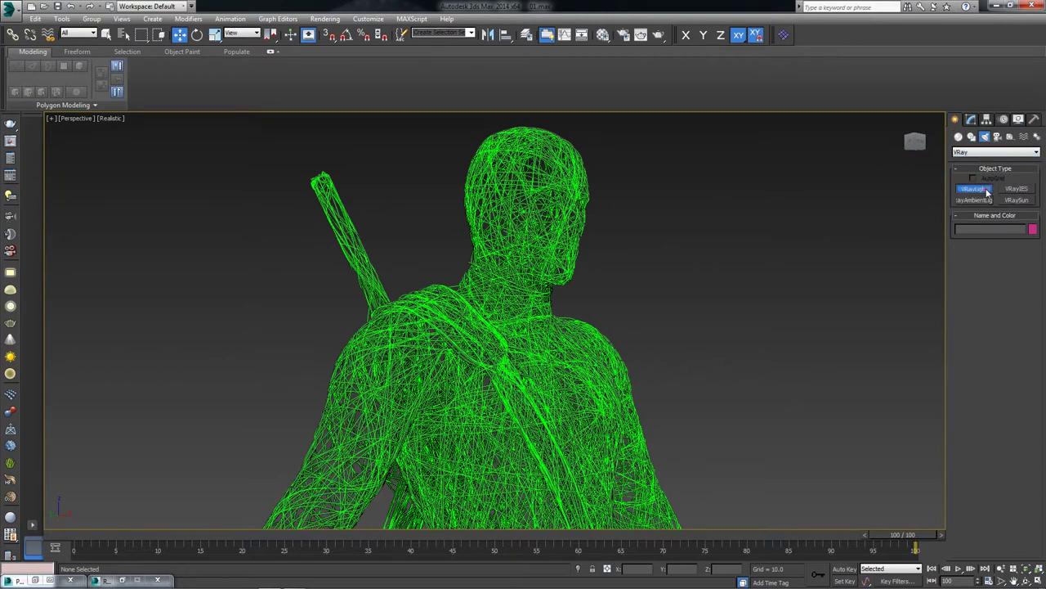
click(988, 325)
click(991, 333)
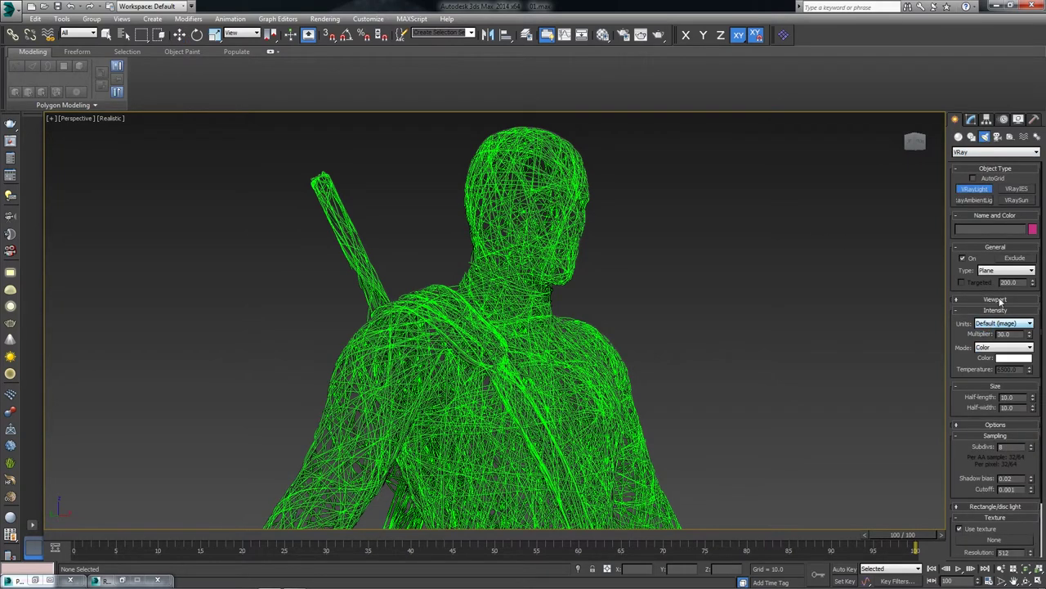
click(997, 324)
click(997, 324)
click(995, 271)
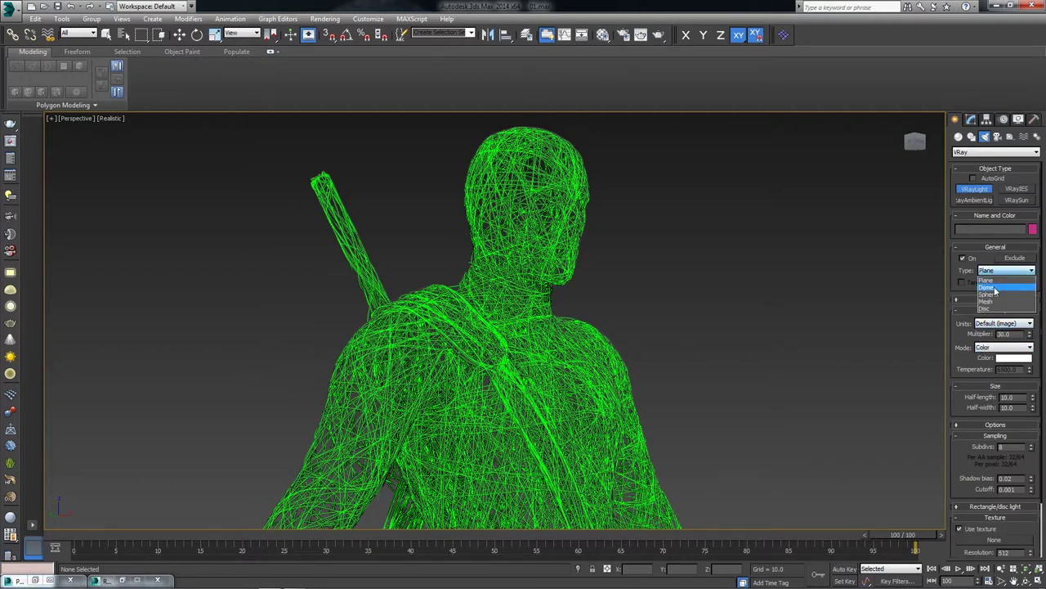
click(994, 288)
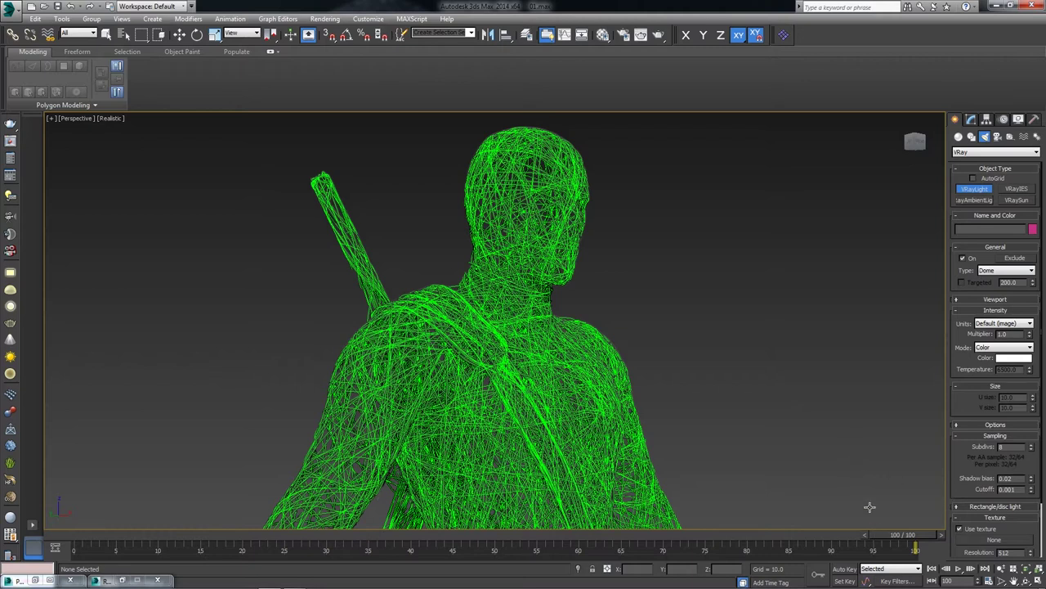
click(870, 507)
Assign a VRayHDRI texture map to the dome light
click(995, 540)
scroll(442, 345, down, 2)
double_click(462, 337)
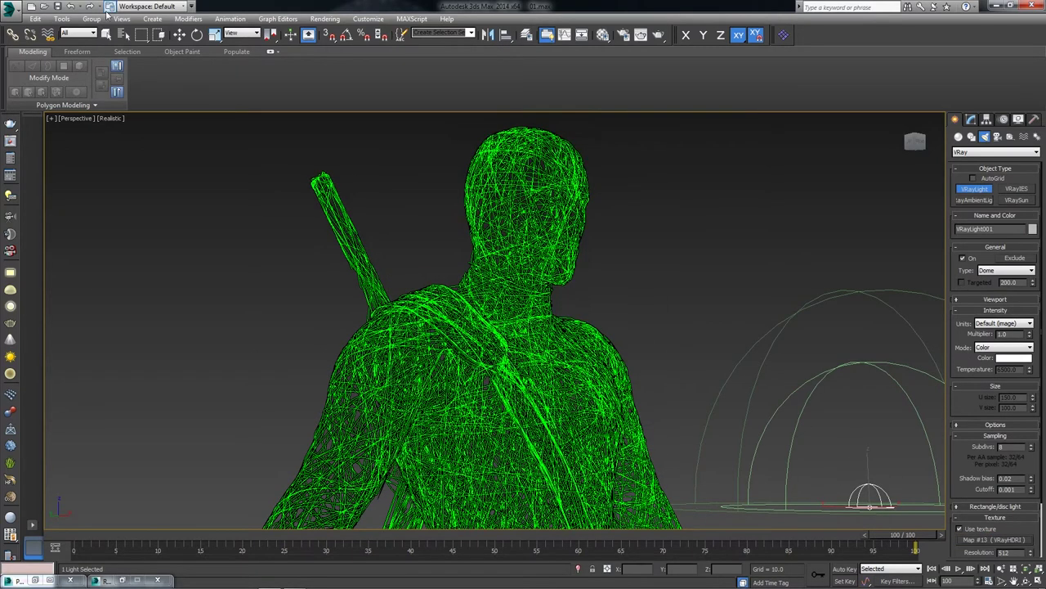
click(179, 34)
Instance the dome light's HDRI map into a Material Editor slot and browse to the Documents HDR folder
click(602, 34)
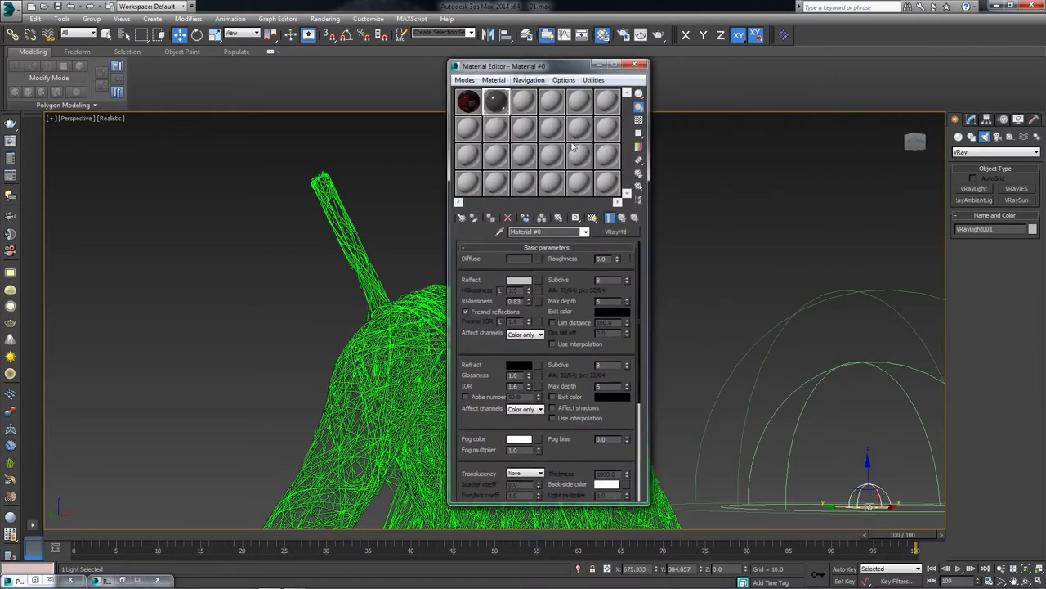
click(971, 119)
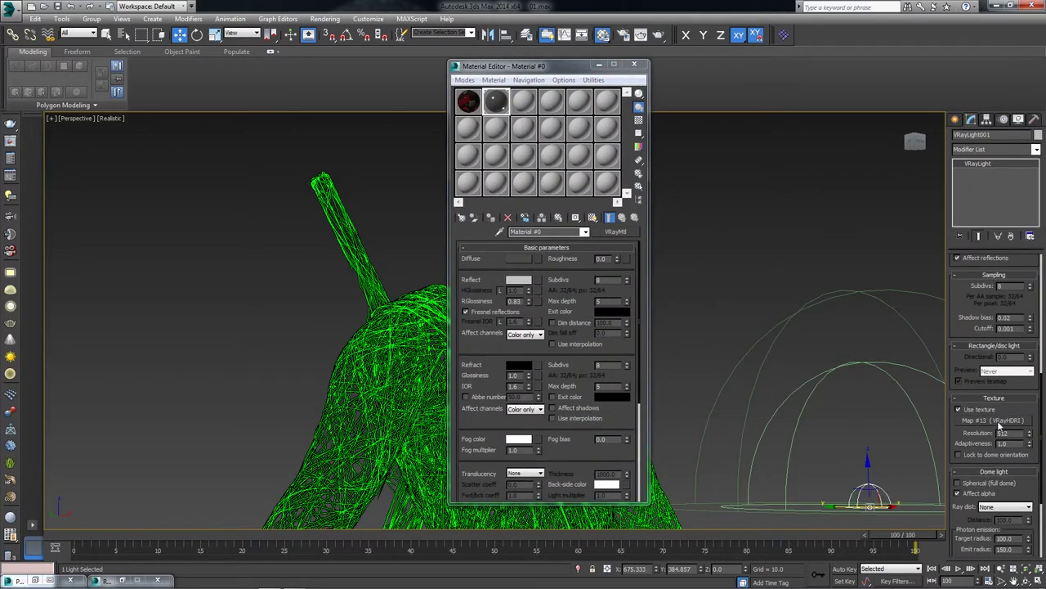
drag(995, 420, 523, 104)
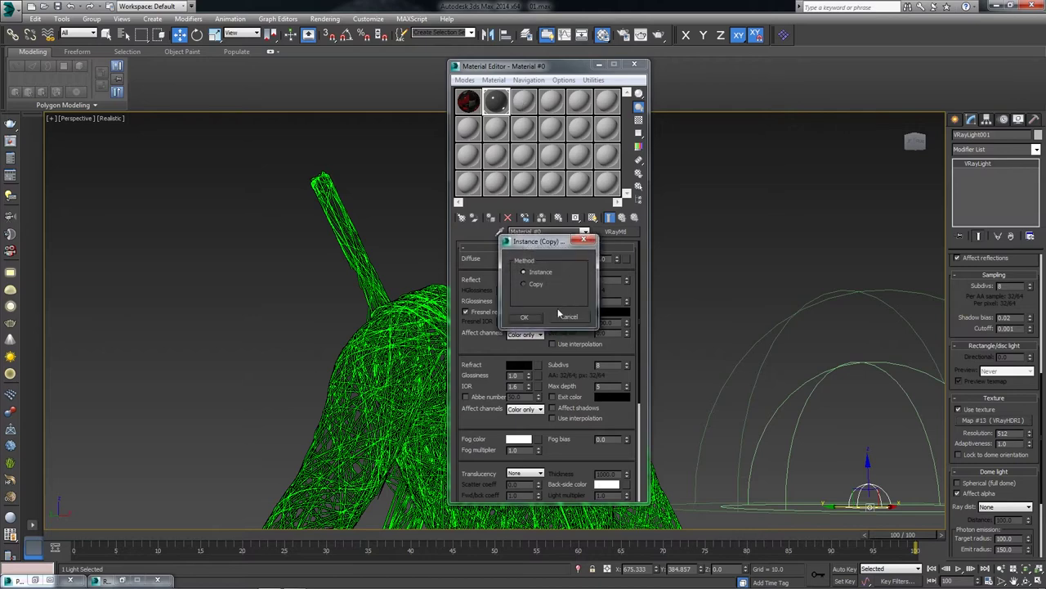
click(559, 313)
click(619, 321)
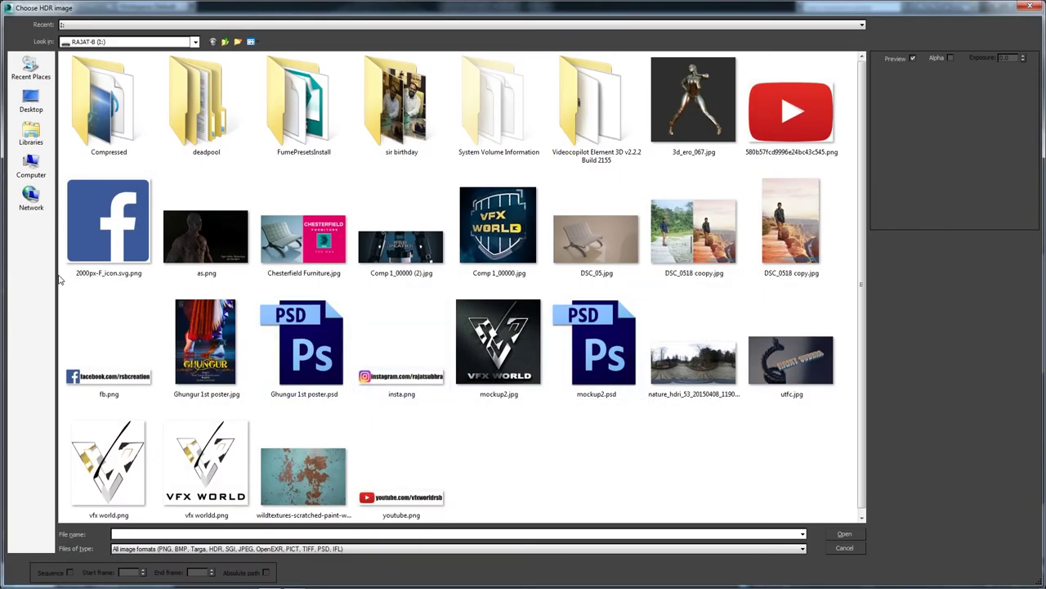
click(39, 135)
double_click(156, 79)
Load studio010small.hdr into the VRayHDRI map with Spherical mapping
right_click(518, 368)
right_click(552, 345)
double_click(546, 350)
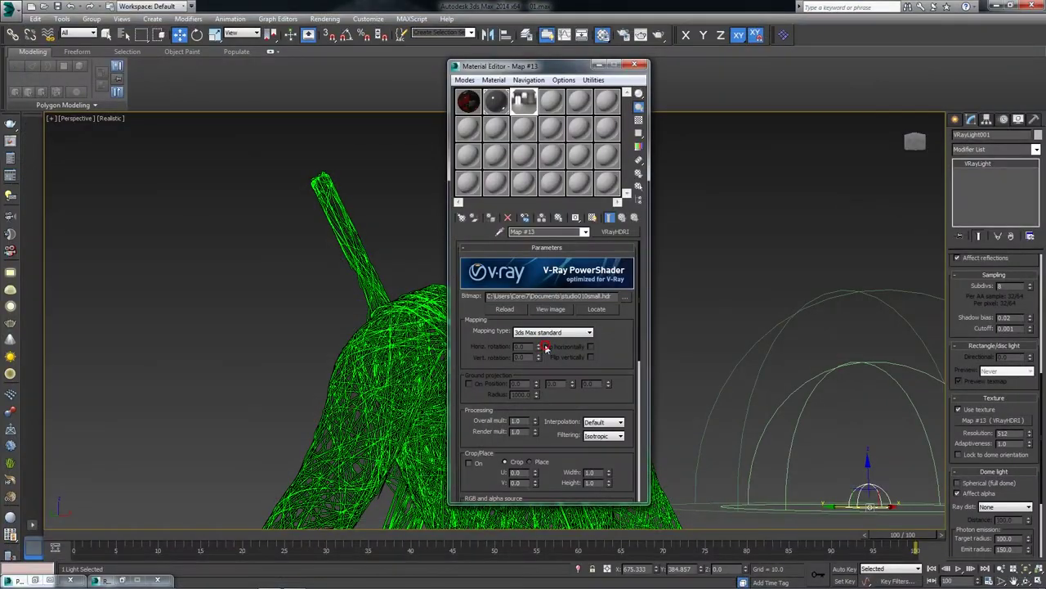
click(543, 334)
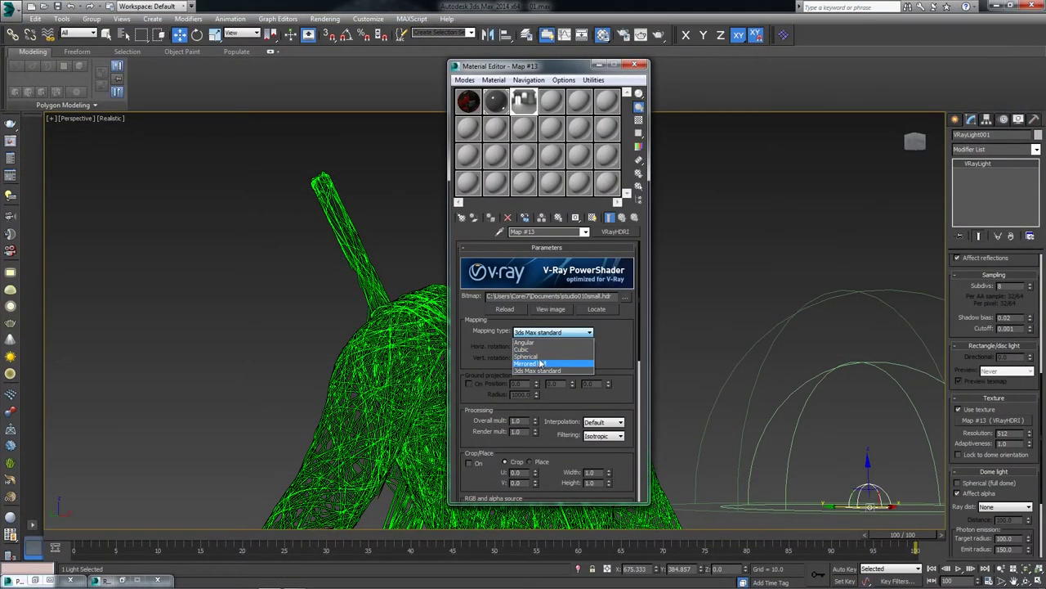
click(539, 362)
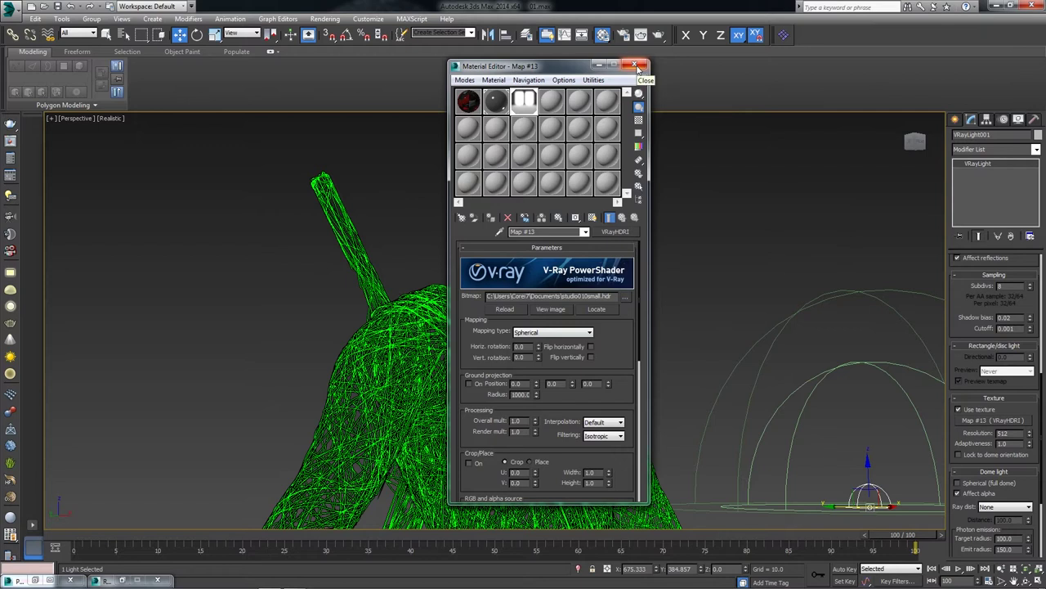
click(638, 65)
Instance the HDRI map as the Environment Map in the Environment settings
click(324, 18)
click(320, 101)
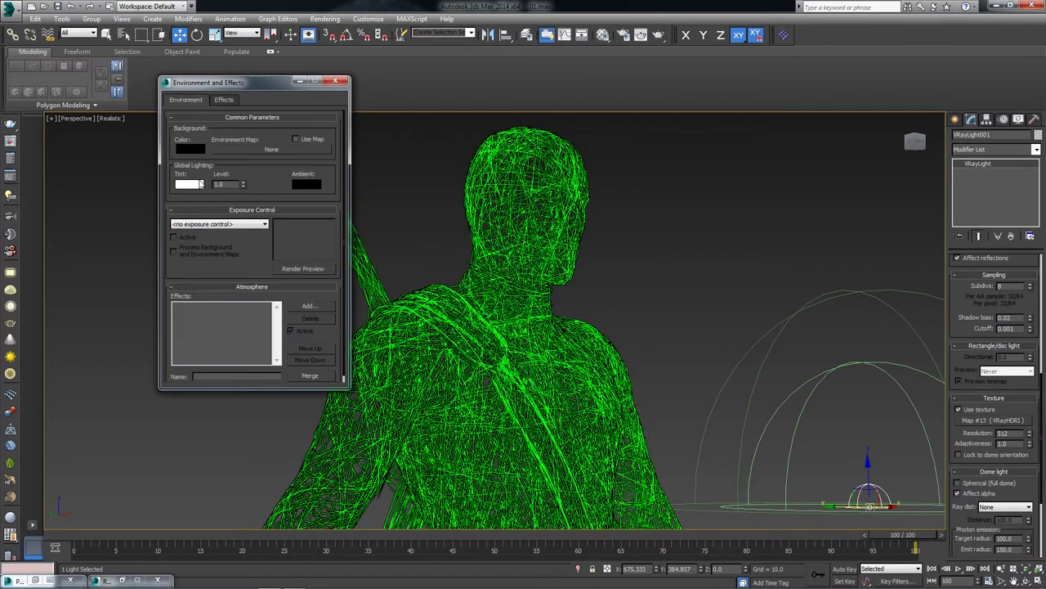
click(603, 34)
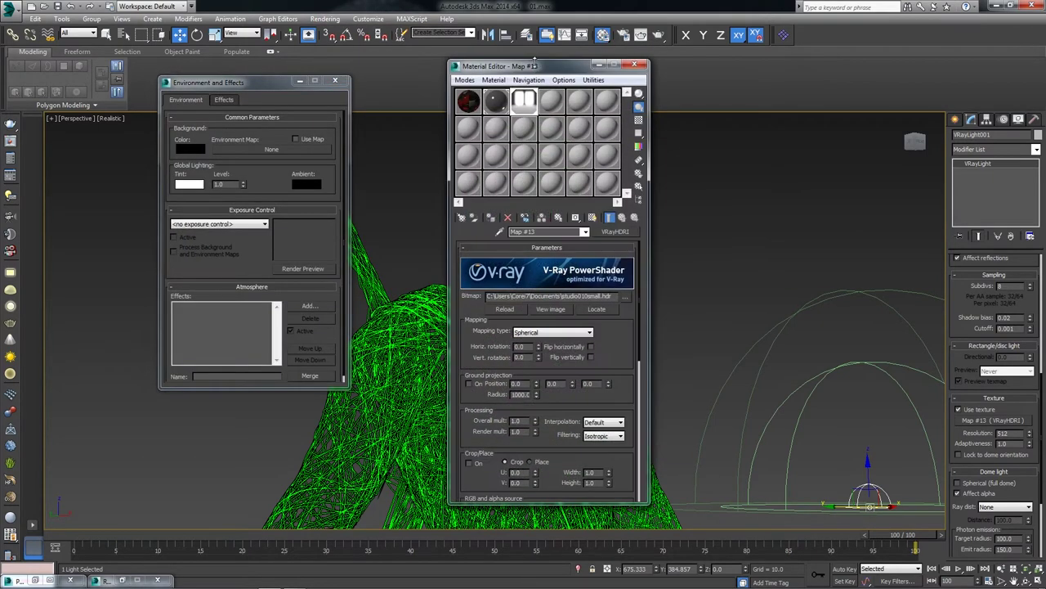
drag(607, 72, 901, 75)
drag(242, 154, 244, 152)
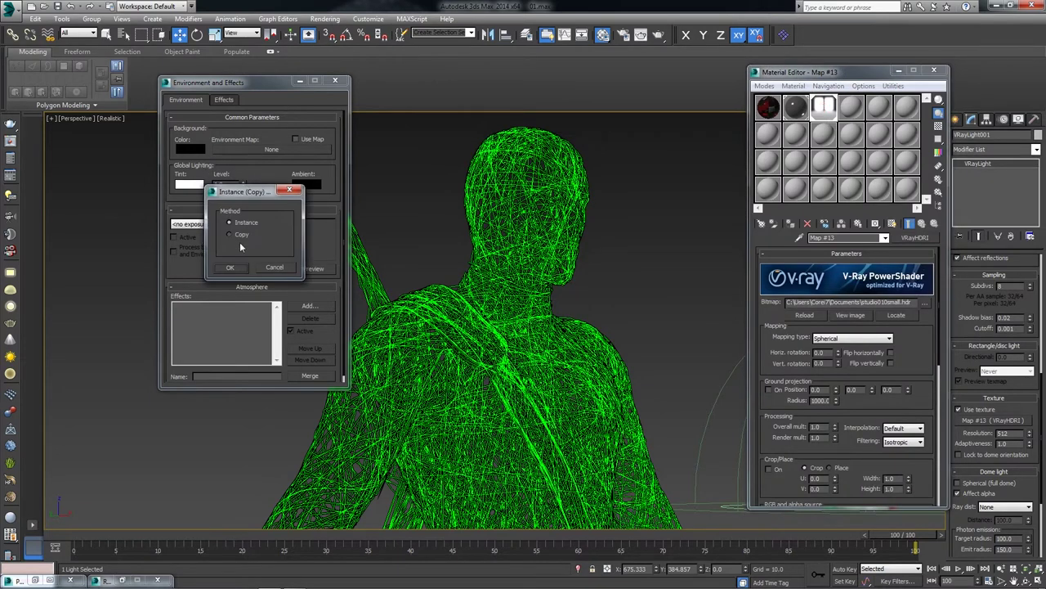
click(234, 269)
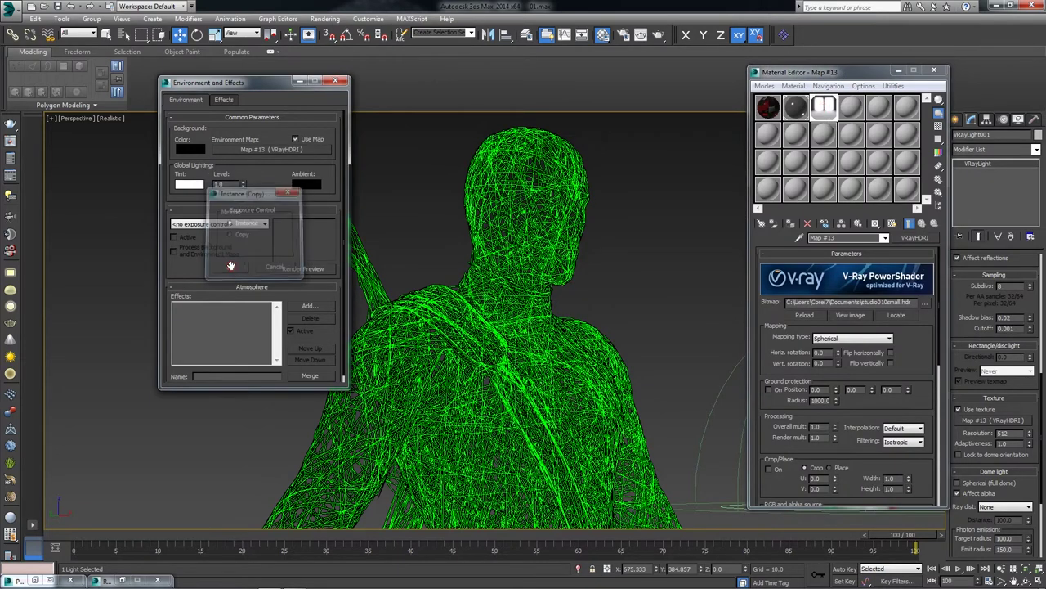
click(335, 80)
Create a VRayPhysicalCamera aimed at the character from the Top view
click(899, 71)
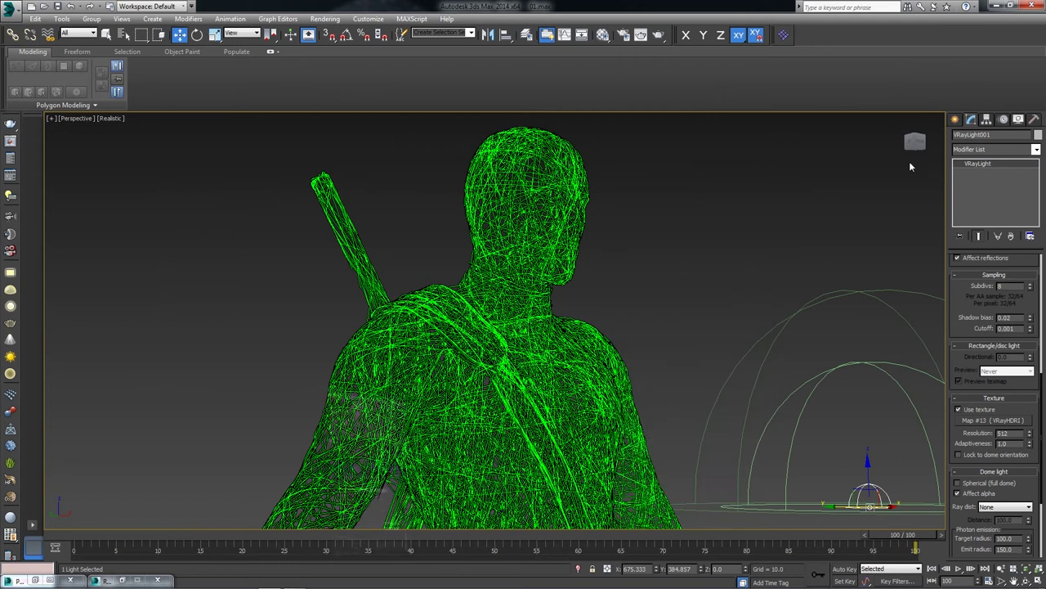
click(953, 119)
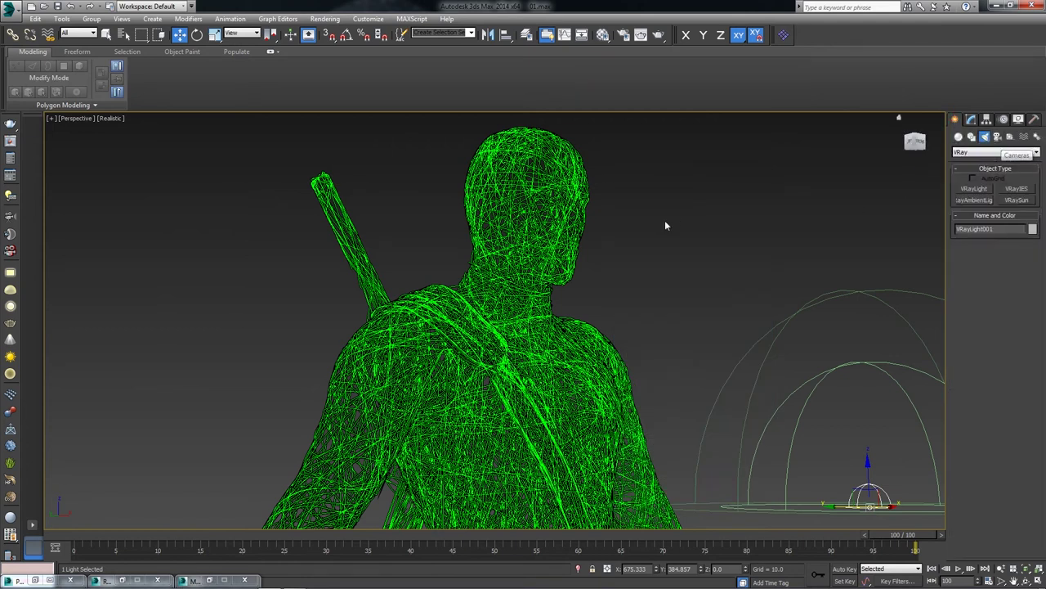
click(998, 137)
click(1016, 189)
key(alt+w)
right_click(278, 270)
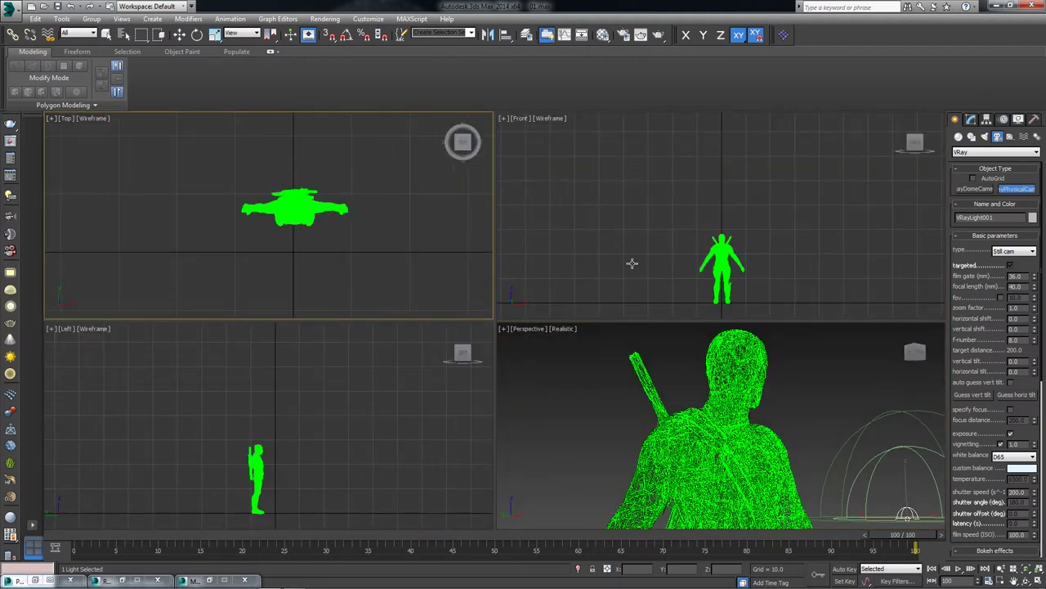
drag(618, 243, 720, 255)
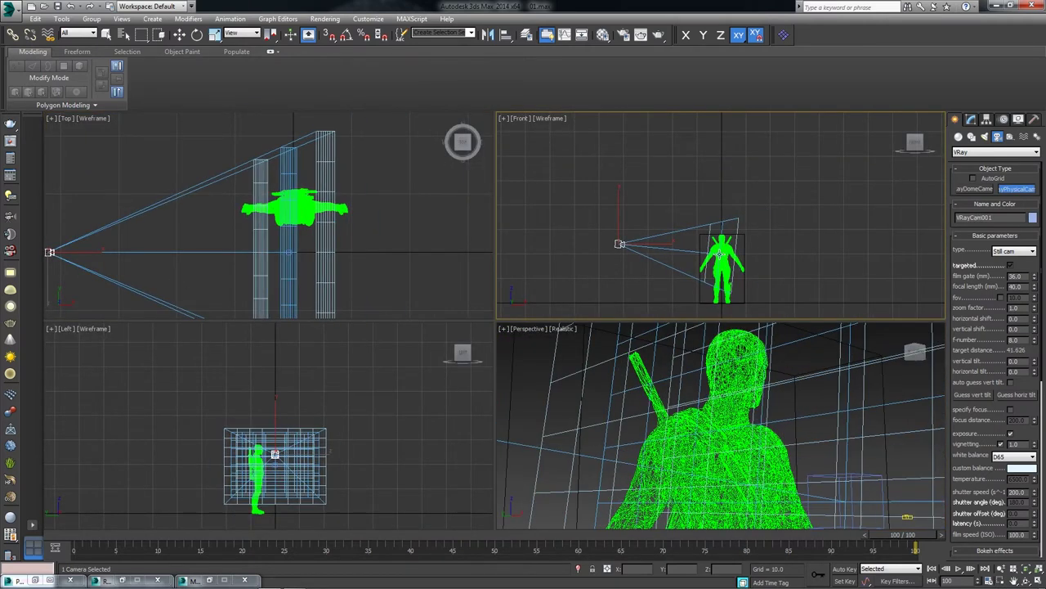
Set the Perspective view to the new camera and move the camera closer to the character
click(180, 34)
mouse_move(50, 252)
mouse_down()
mouse_move(193, 280)
mouse_move(189, 310)
mouse_up()
right_click(593, 411)
key(c)
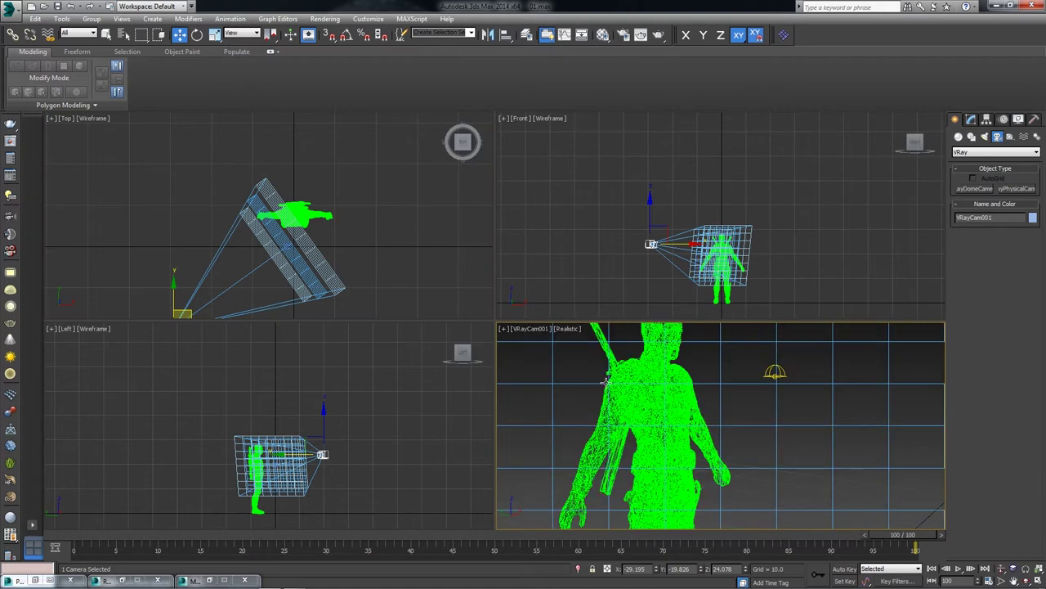
middle_drag(607, 382, 652, 396)
middle_drag(111, 244, 169, 204)
drag(248, 247, 299, 216)
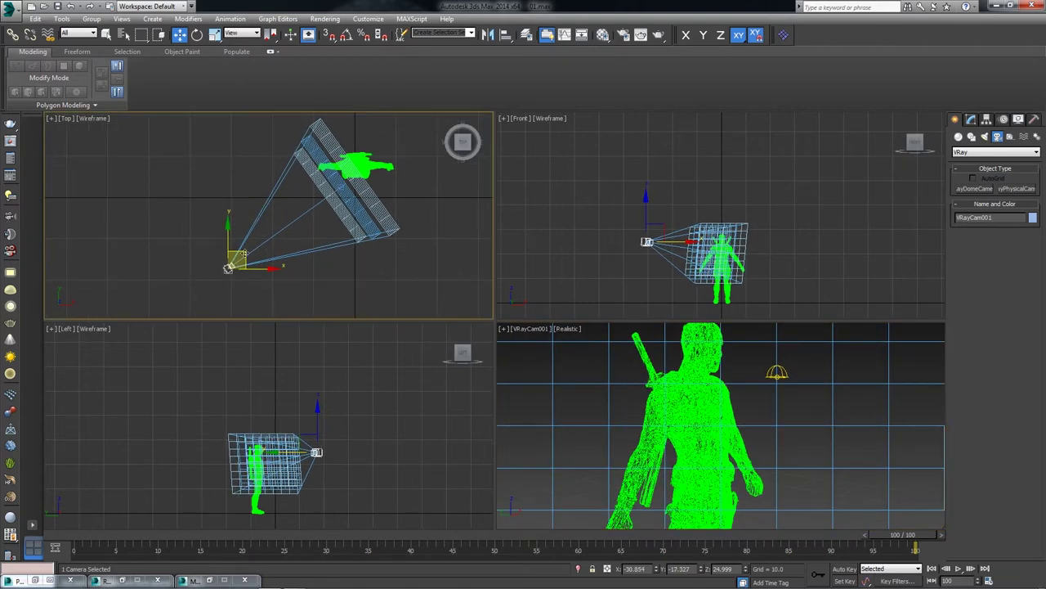
Lower the camera in the Left view and raise its target toward the chest
right_click(301, 446)
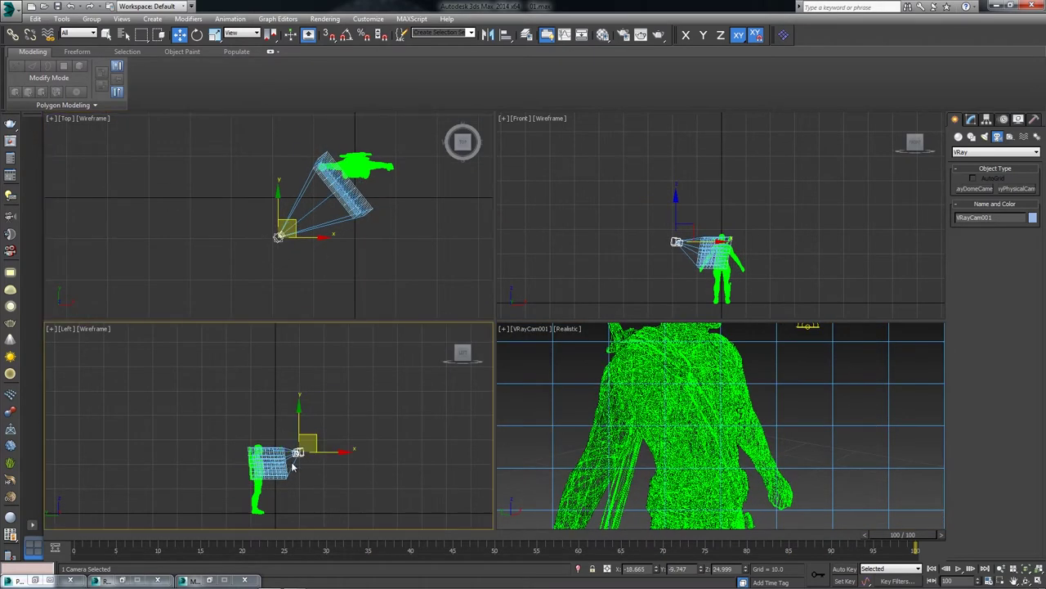
scroll(300, 450, up, 5)
drag(312, 407, 318, 437)
right_click(718, 274)
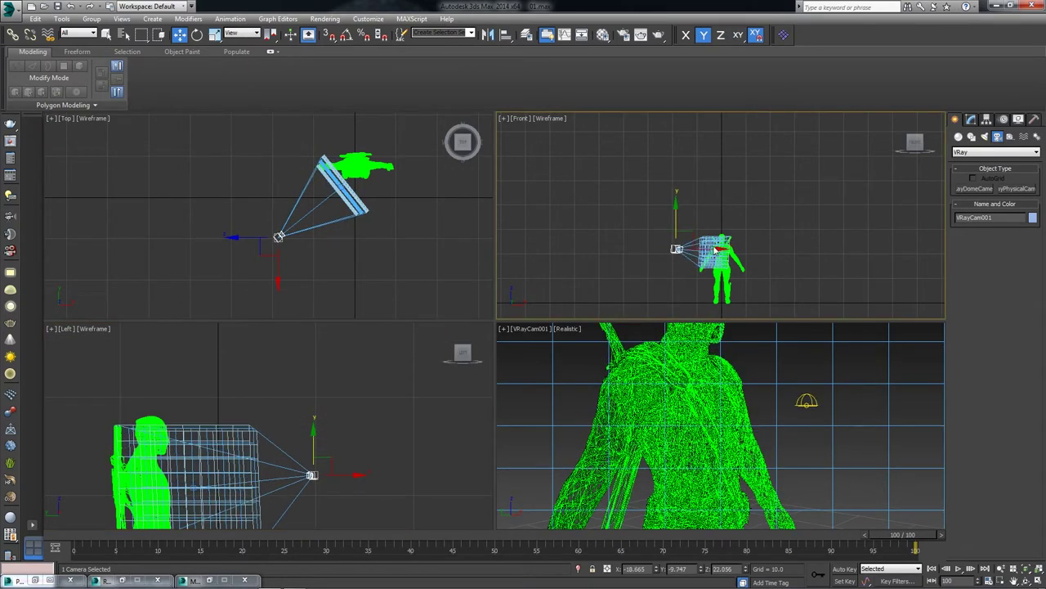
scroll(718, 274, up, 8)
click(700, 212)
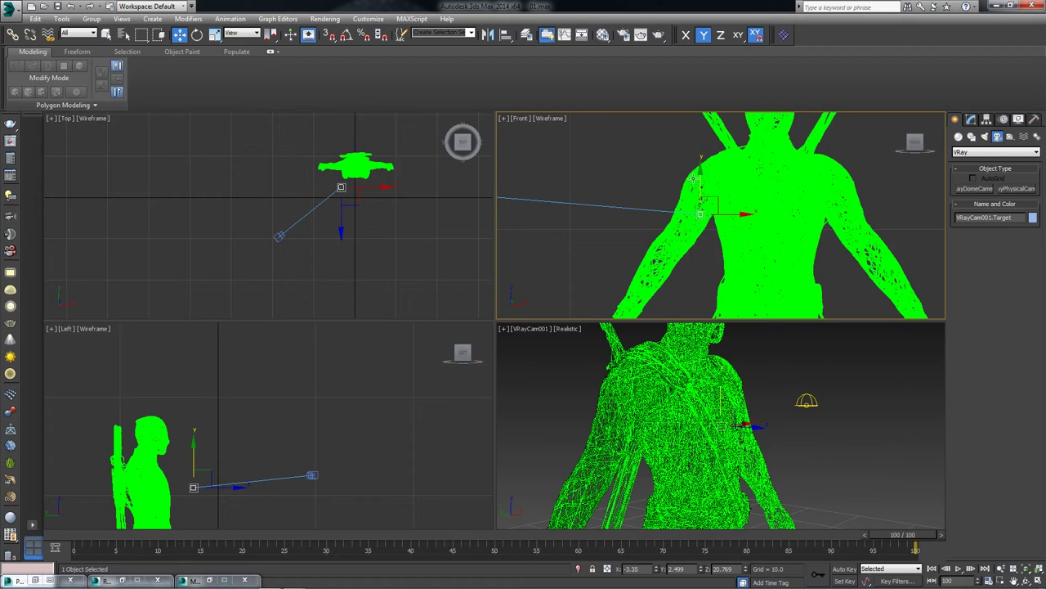
drag(700, 175, 701, 160)
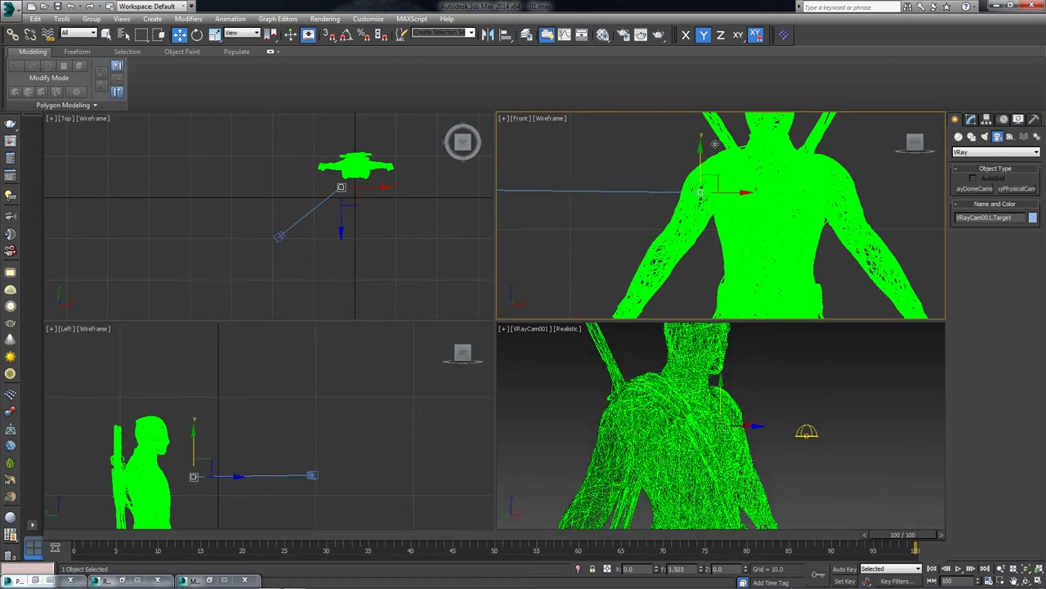
click(278, 238)
mouse_move(312, 239)
mouse_down()
mouse_move(338, 237)
mouse_move(305, 235)
mouse_up()
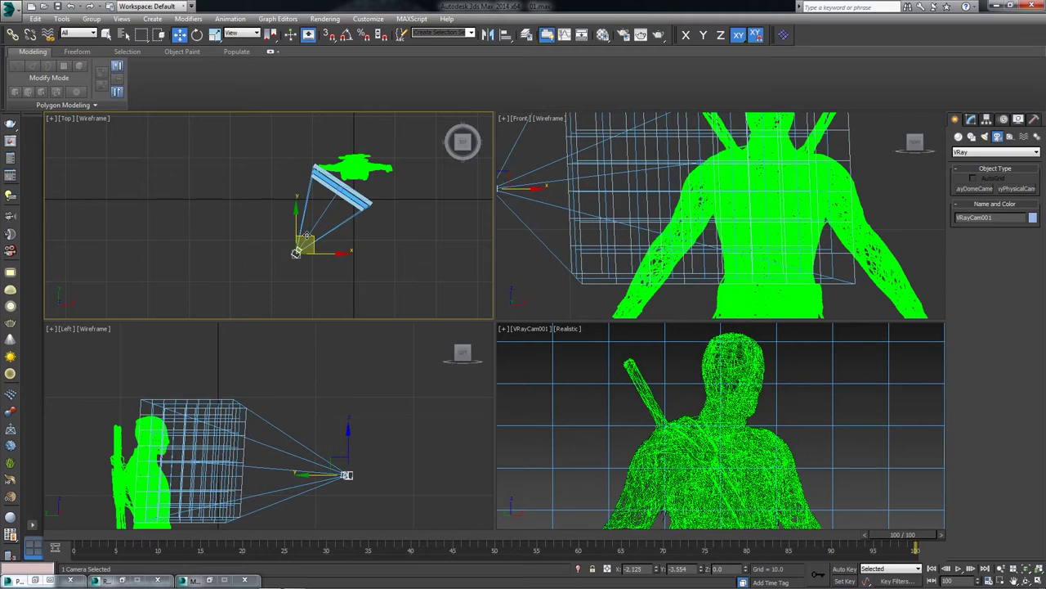
Place the camera target on the character's chest and maximize the camera view
scroll(365, 205, up, 3)
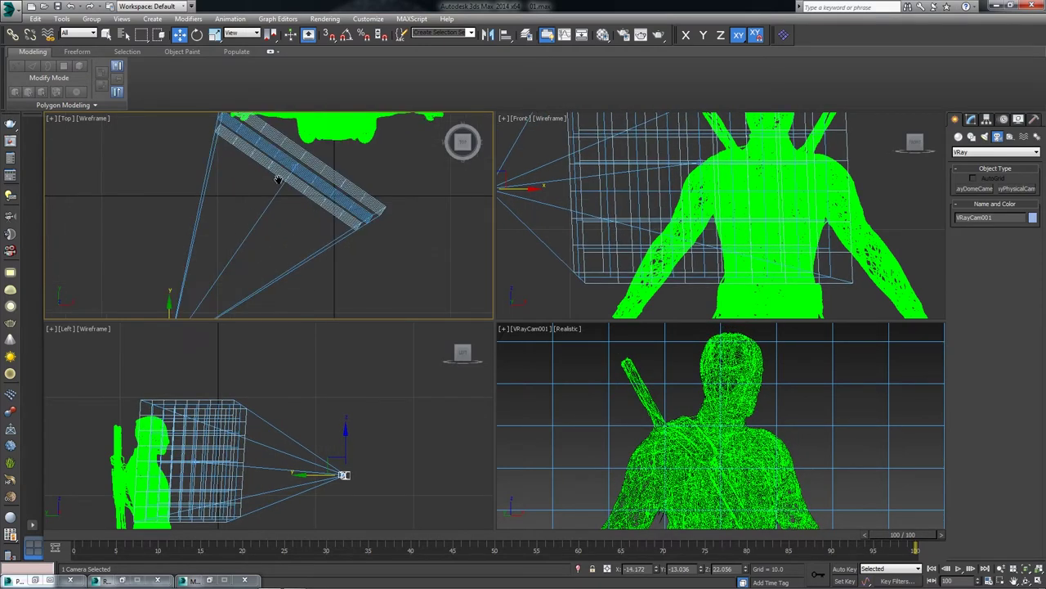
scroll(366, 205, down, 2)
click(315, 202)
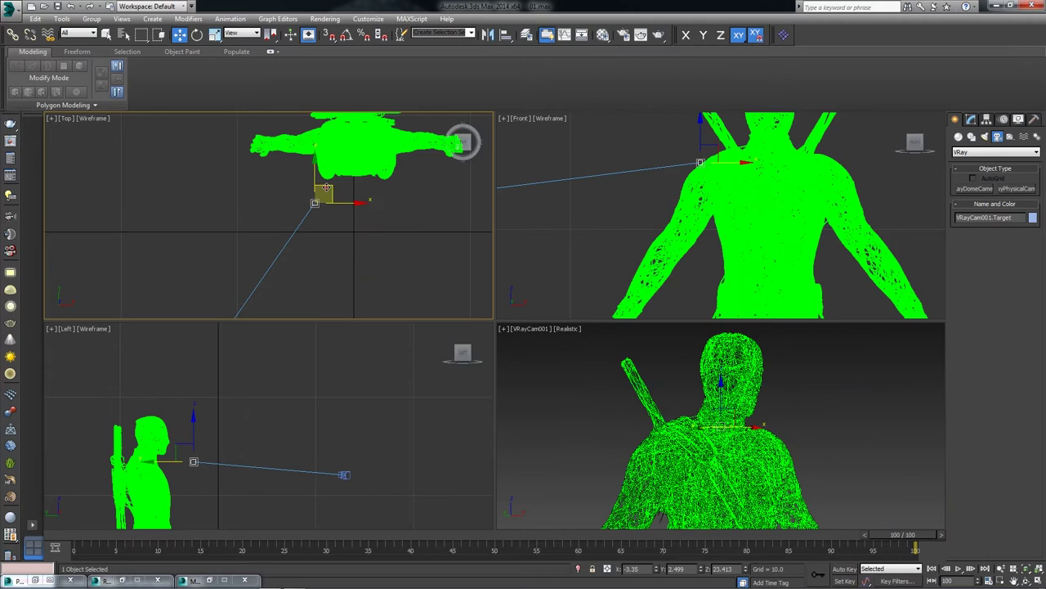
drag(325, 188, 361, 133)
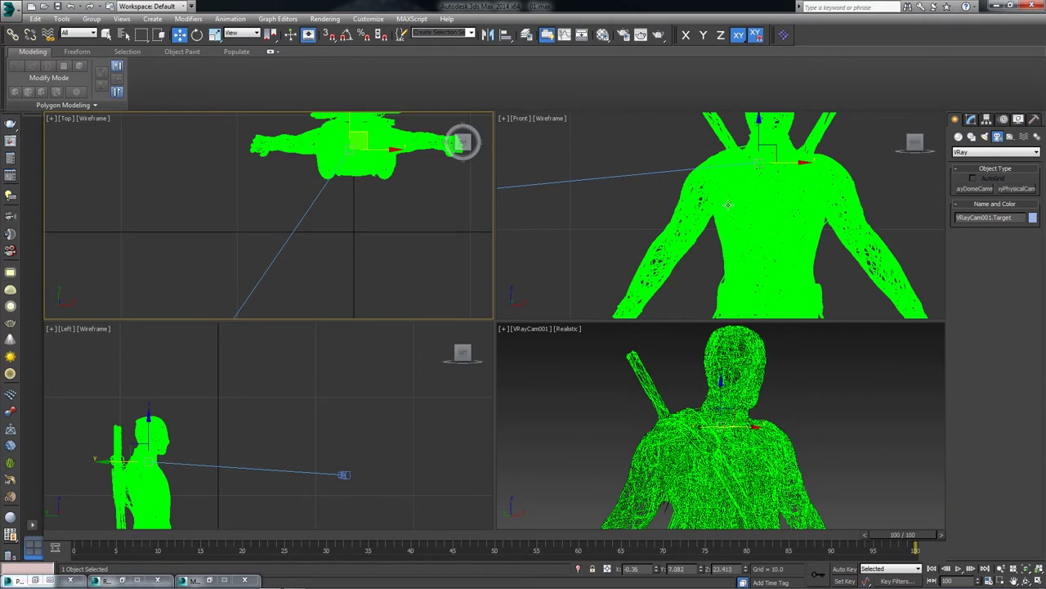
middle_drag(727, 204, 718, 245)
key(F6)
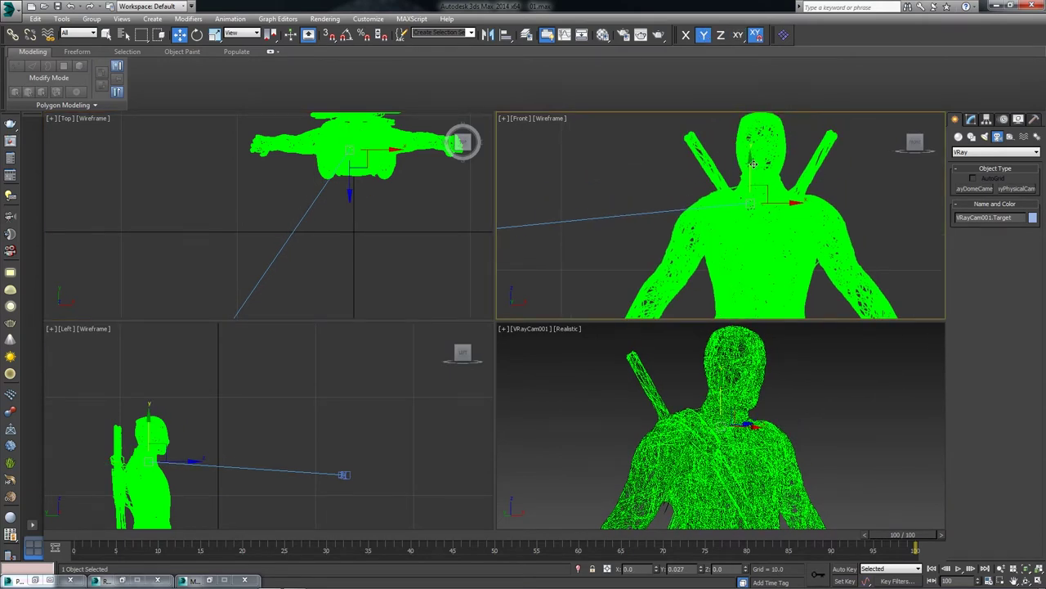
scroll(275, 212, down, 2)
mouse_move(171, 281)
mouse_down()
mouse_move(245, 310)
mouse_move(213, 298)
mouse_up()
key(F8)
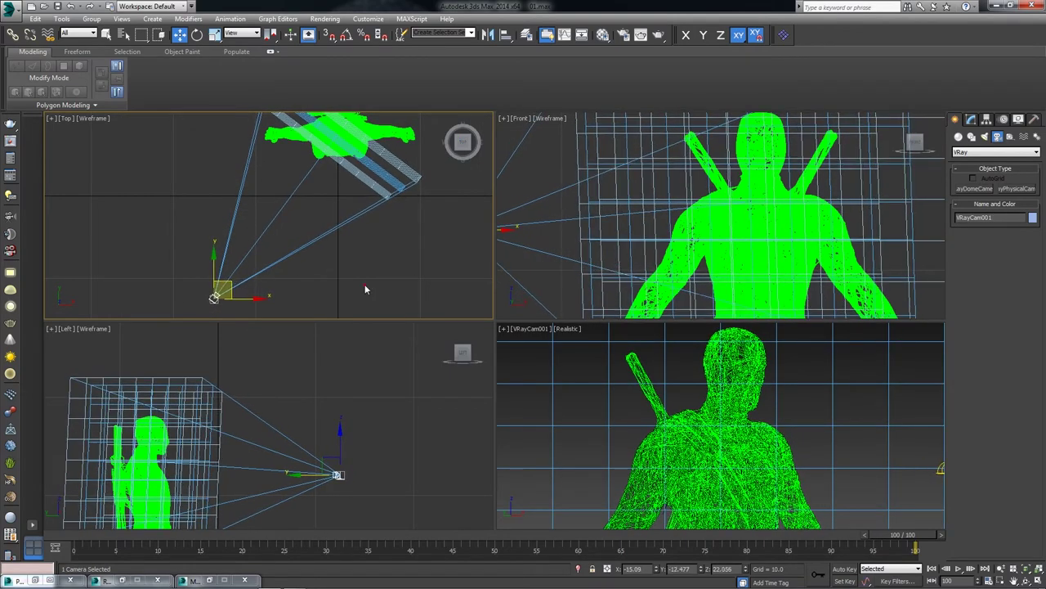
click(520, 403)
key(alt+w)
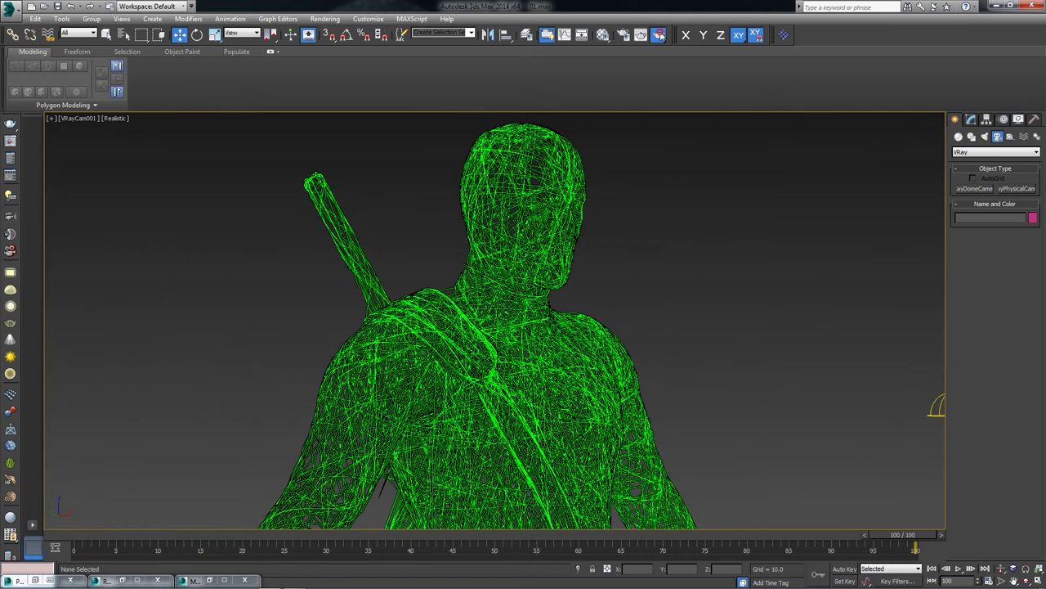
Test-render the camera view, then restore the four-view layout
click(658, 35)
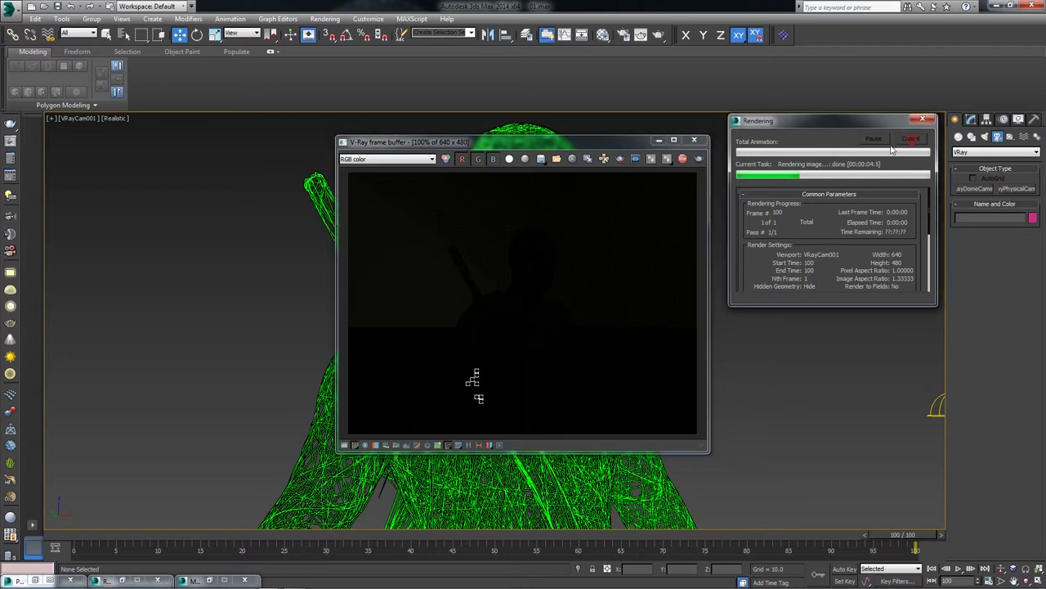
click(692, 141)
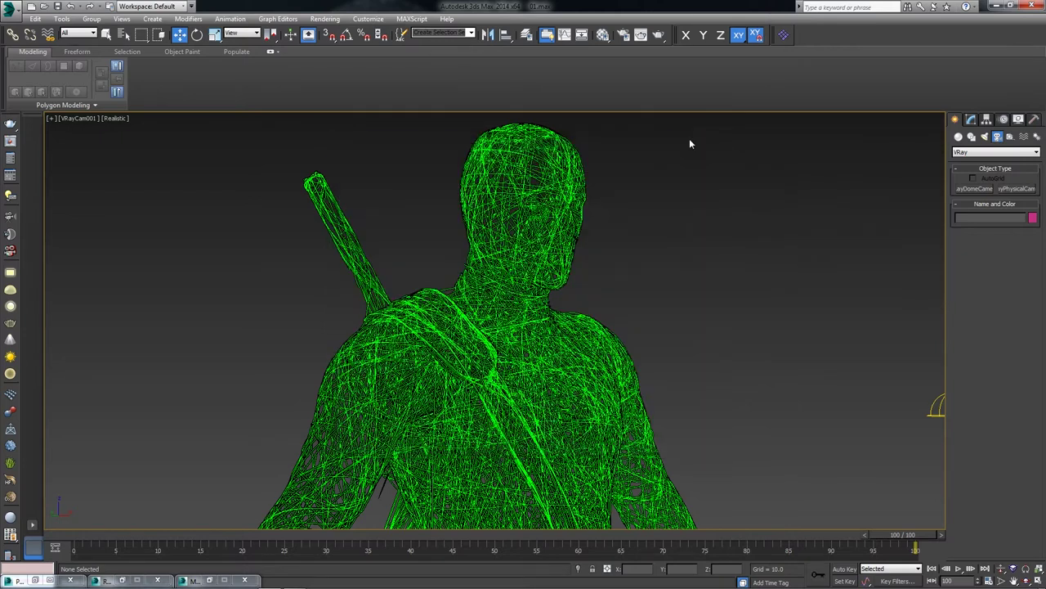
key(alt+w)
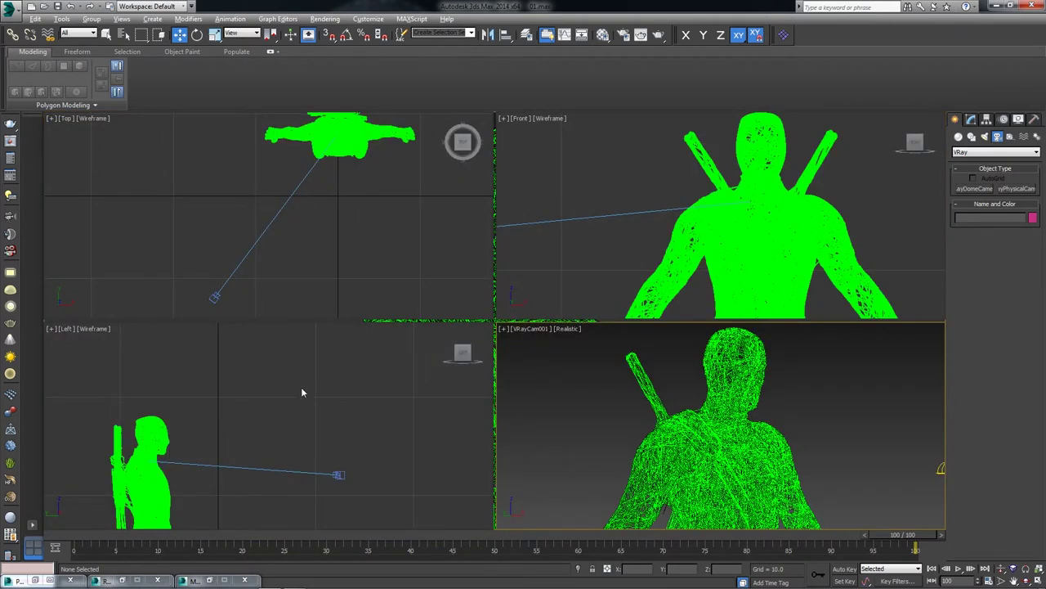
Slide the dome light over to the character in the Front view
scroll(605, 204, down, 5)
middle_drag(747, 249, 636, 217)
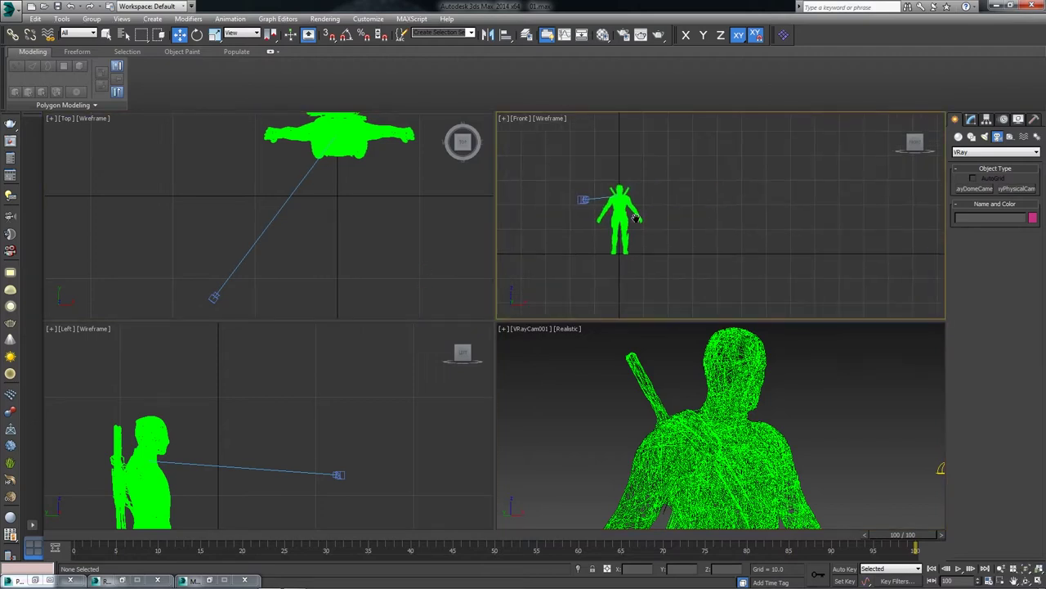
scroll(720, 231, down, 4)
click(936, 482)
scroll(657, 281, down, 4)
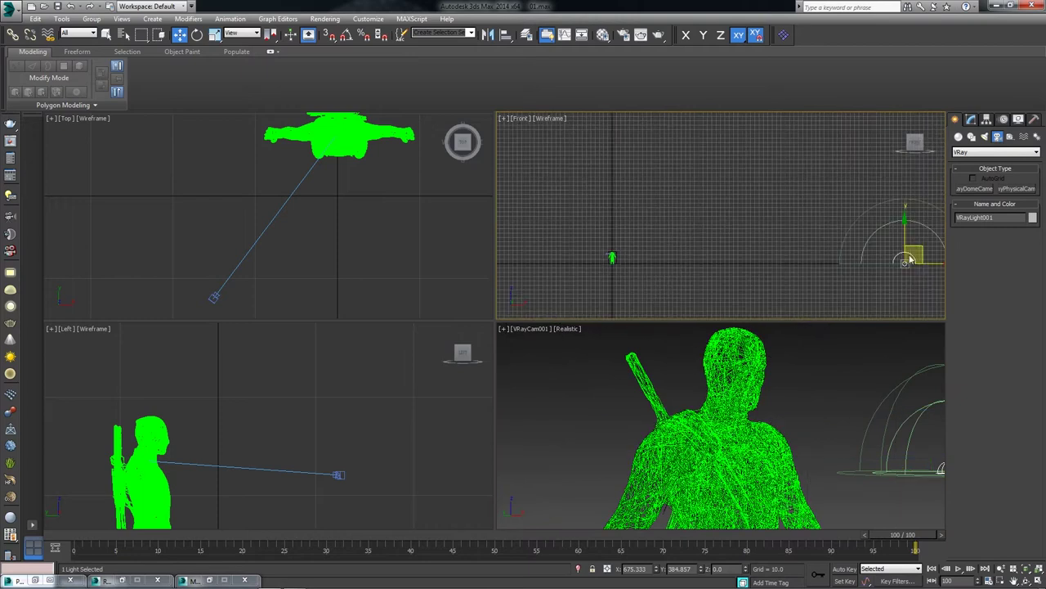
drag(929, 266, 696, 263)
scroll(668, 285, up, 3)
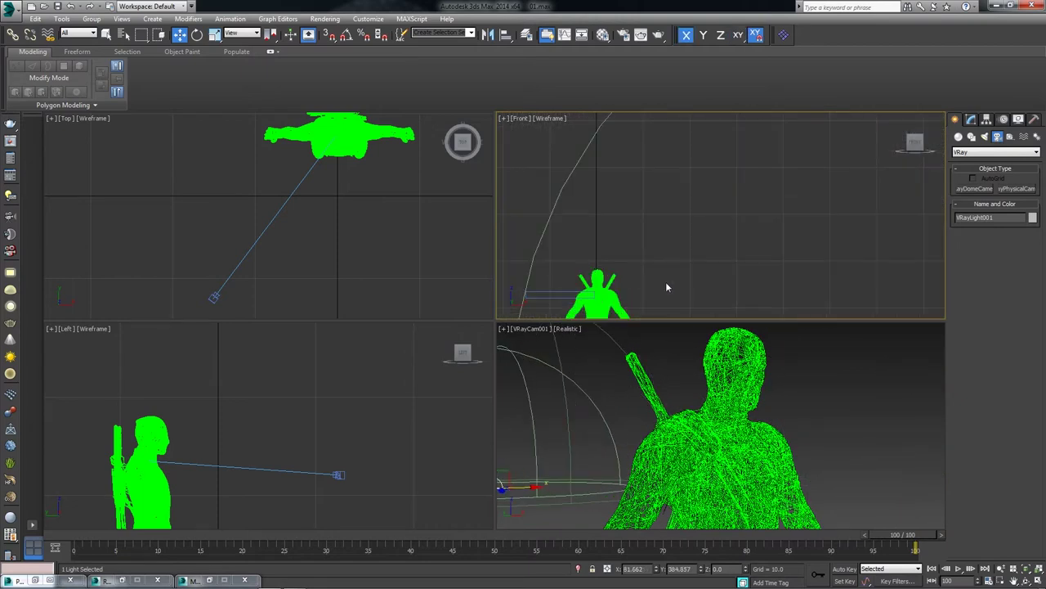
scroll(857, 242, up, 3)
drag(855, 246, 664, 237)
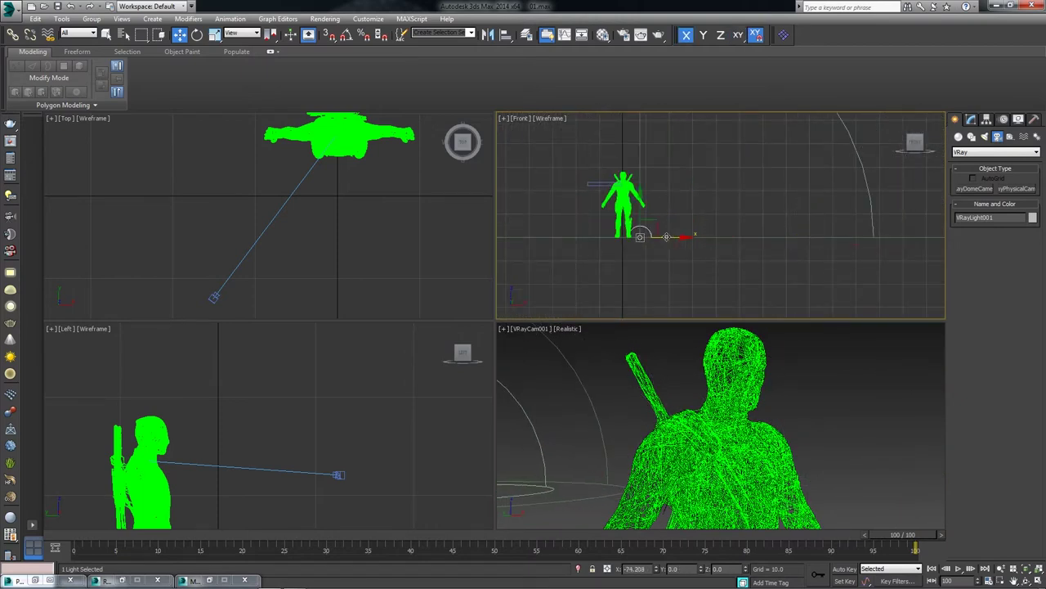
Centre the dome light under the character in the Top view
right_click(262, 288)
key(z)
drag(265, 210, 275, 246)
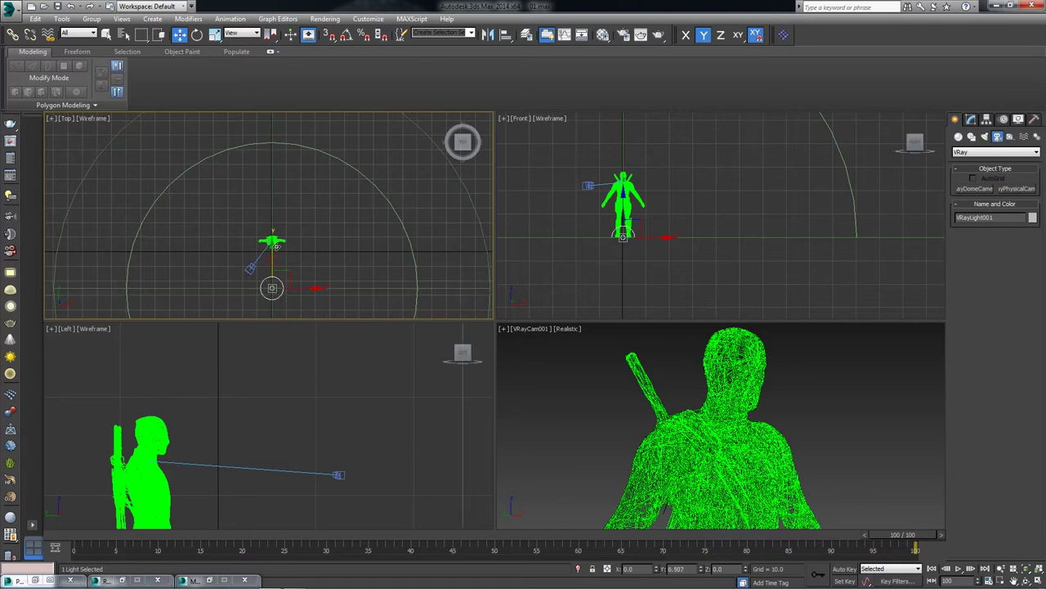
click(532, 384)
Switch the lower-left Left view to Perspective and orbit to face the character
click(66, 331)
click(100, 369)
alt+middle_drag(412, 394, 323, 409)
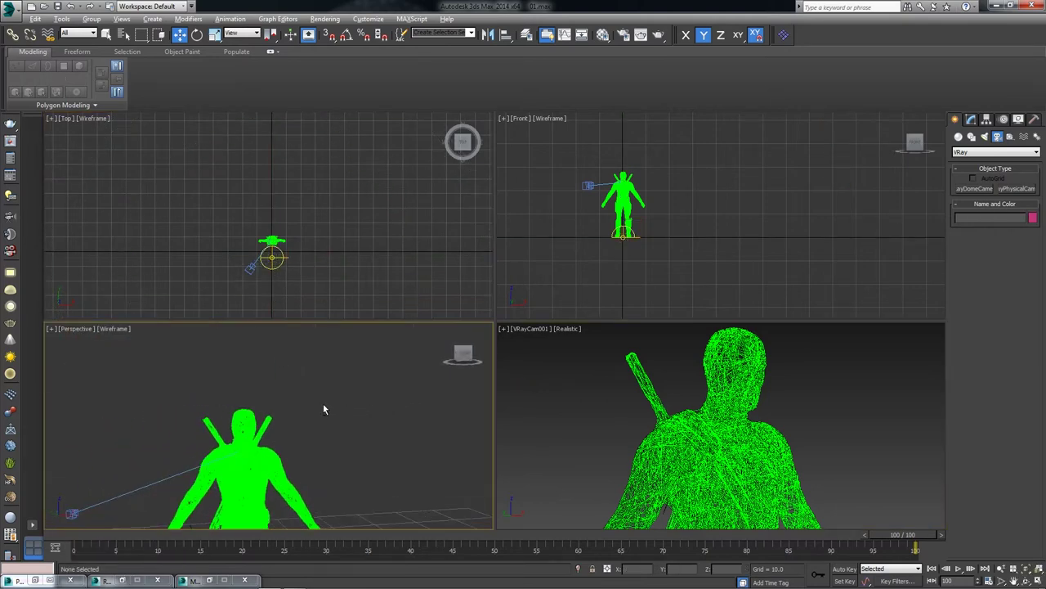
Show VRayCam001 in the lower-left view as a live ActiveShade preview
key(c)
click(70, 330)
mouse_move(118, 498)
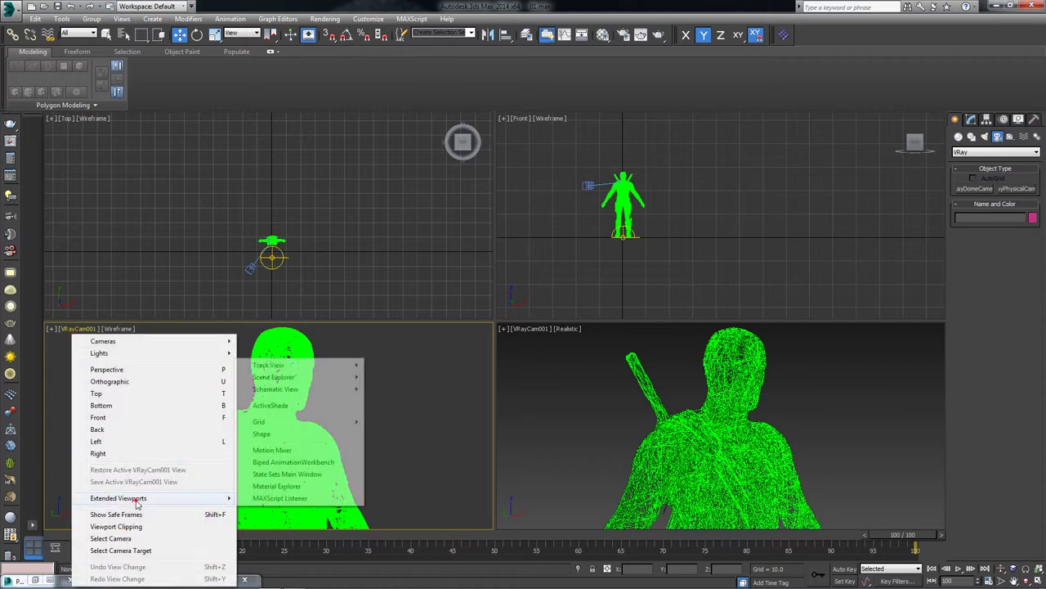
click(304, 406)
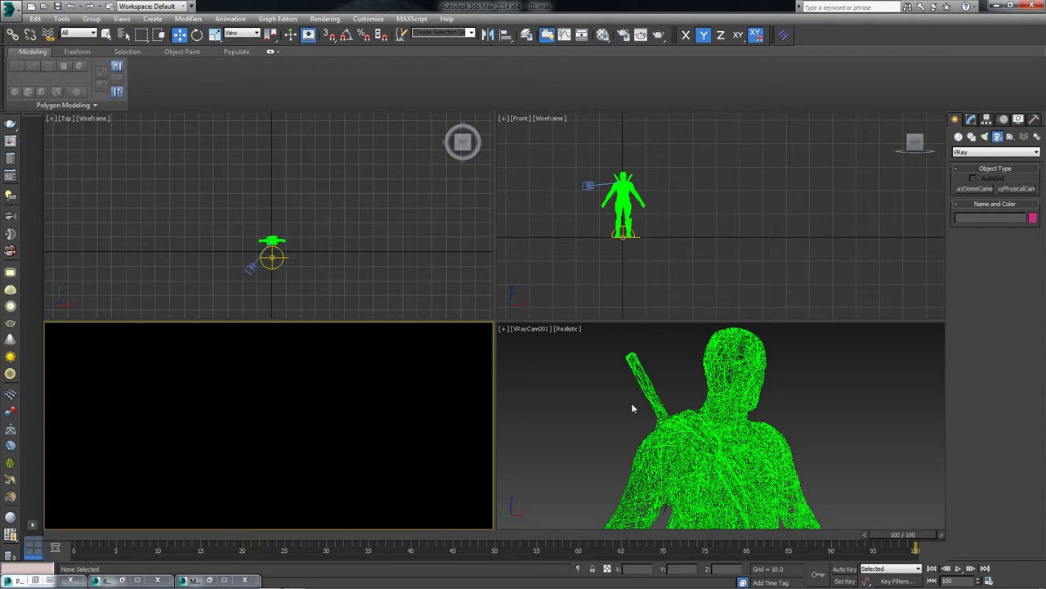
Raise the VRay camera slightly in the Front view
click(593, 407)
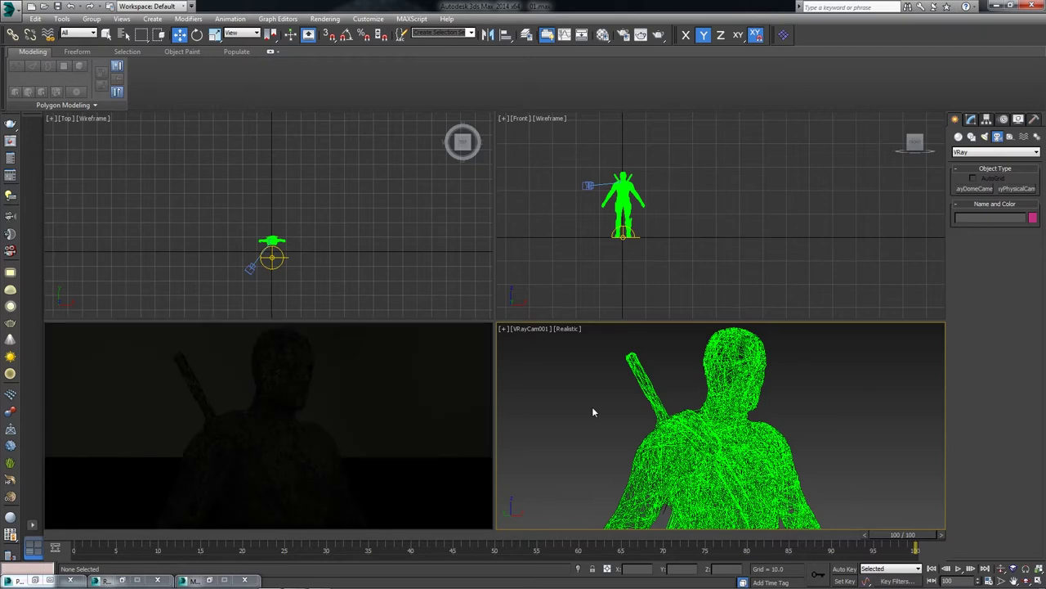
click(248, 267)
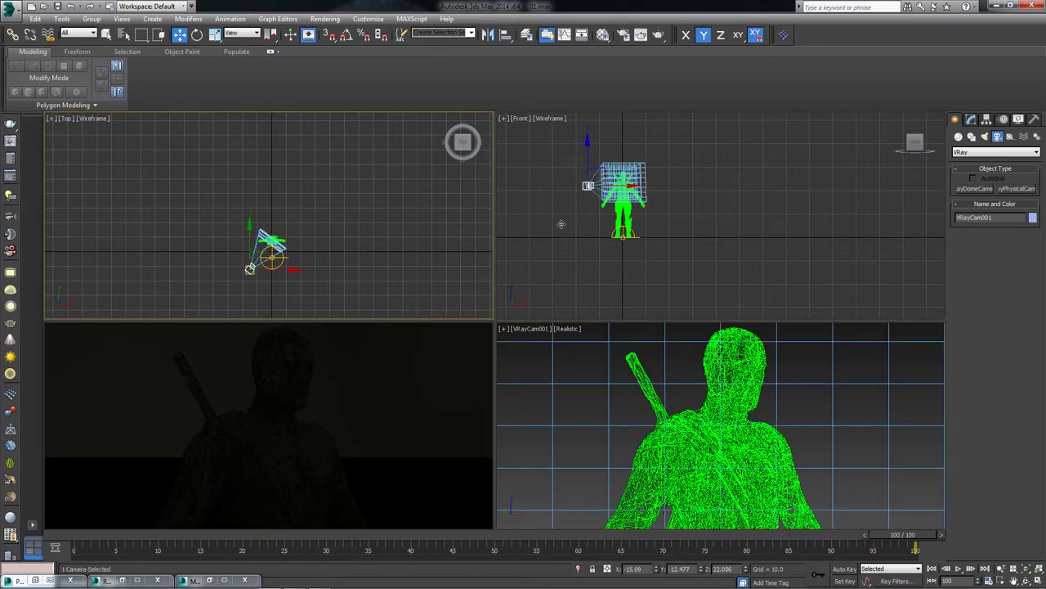
mouse_move(589, 154)
mouse_down()
mouse_move(589, 144)
mouse_move(586, 171)
mouse_move(588, 162)
mouse_up()
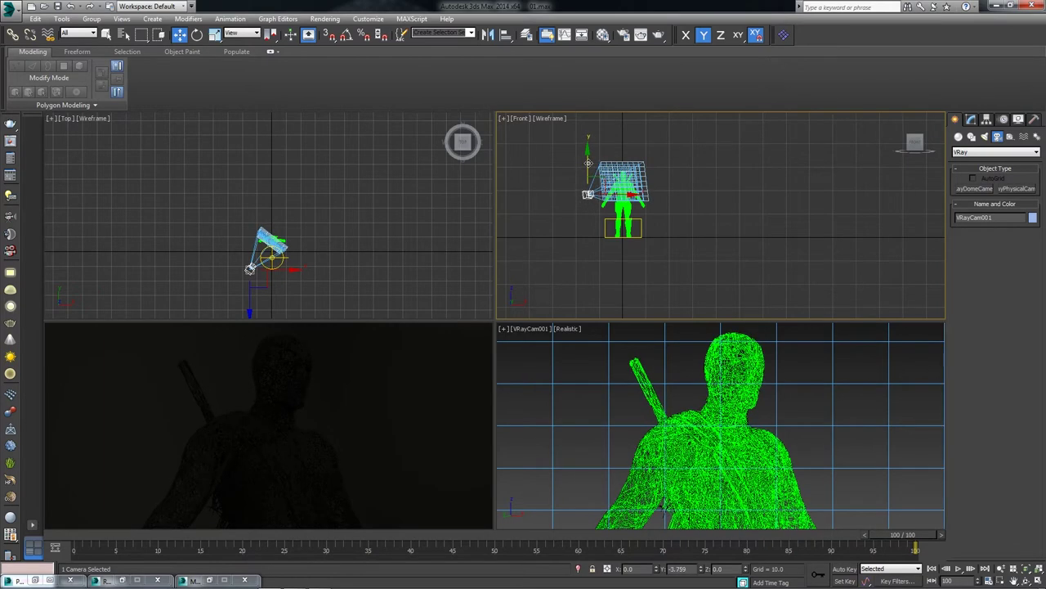
click(970, 118)
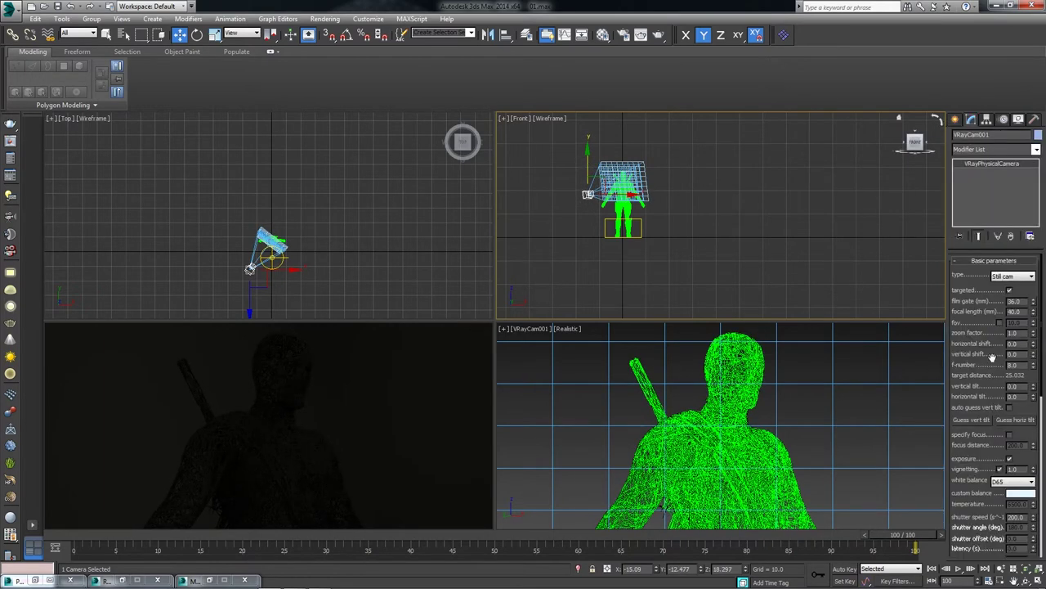
Set VRayCam001's f-number to 2.0 and shutter speed to 50, nudging the camera in Top view
double_click(1014, 364)
text(2)
key(Return)
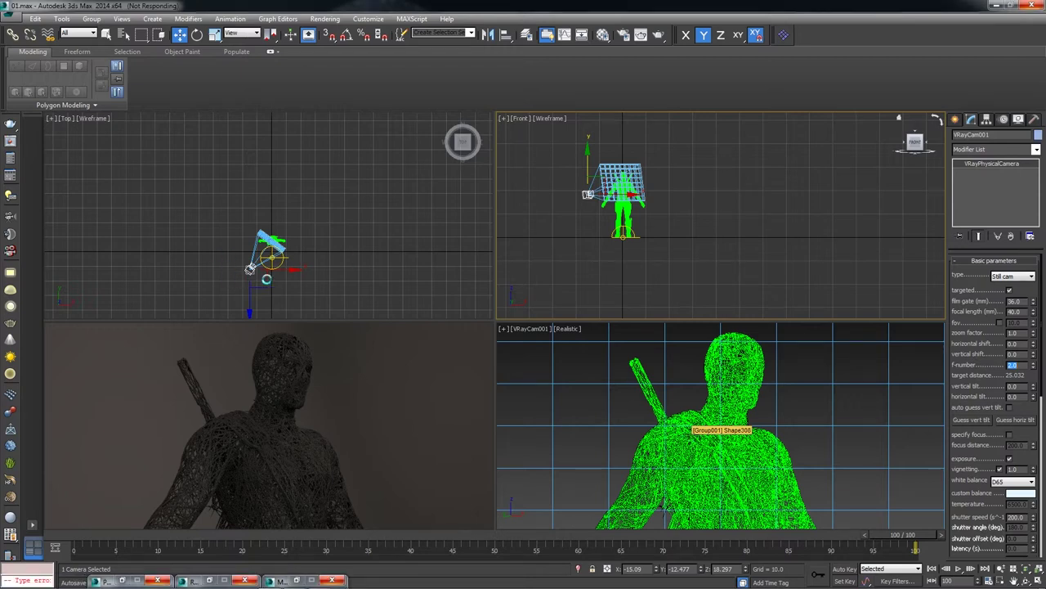
scroll(220, 233, up, 3)
mouse_move(221, 234)
mouse_down()
mouse_move(216, 222)
mouse_move(208, 233)
mouse_up()
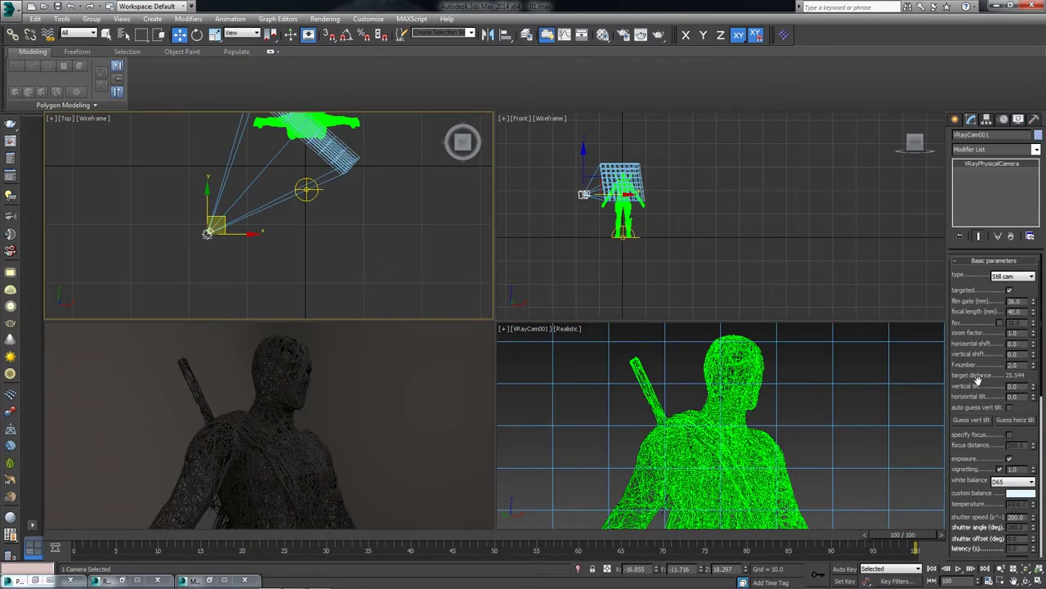
drag(978, 381, 972, 260)
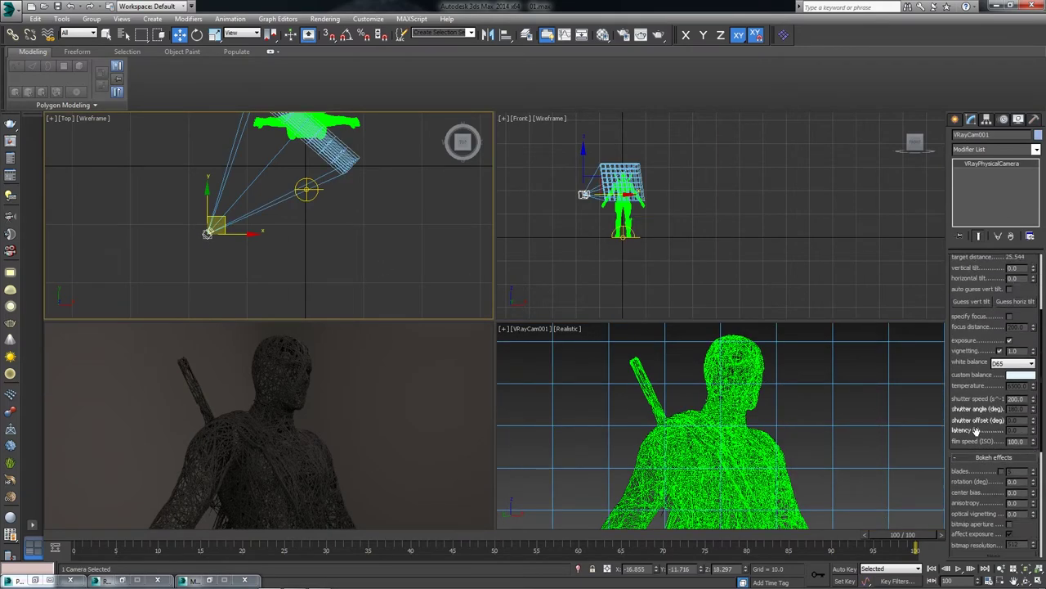
text(50)
key(Return)
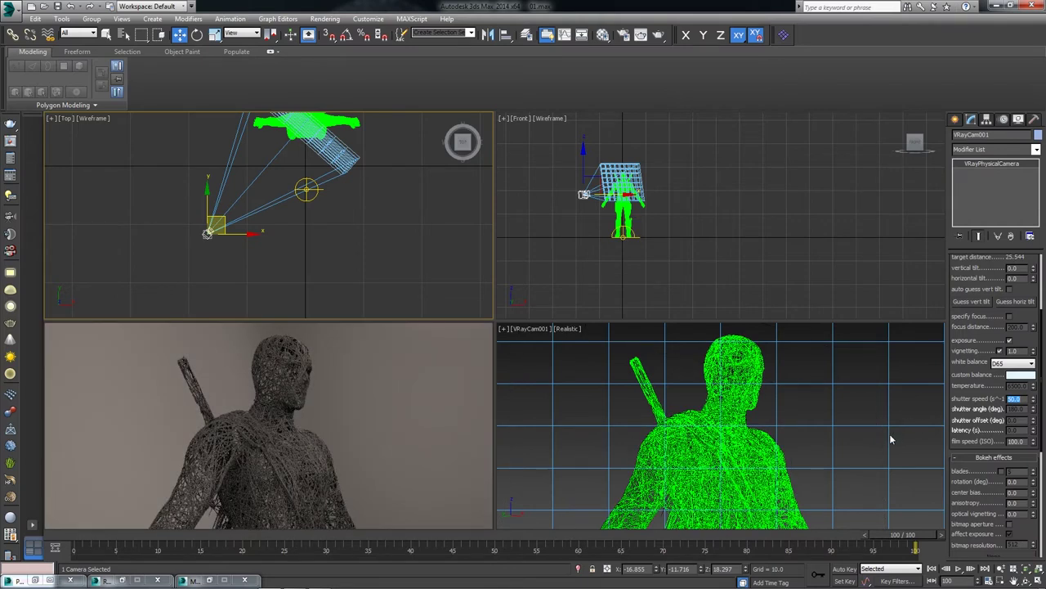
Set the figure's VRayMtl diffuse colour to near-black
click(622, 435)
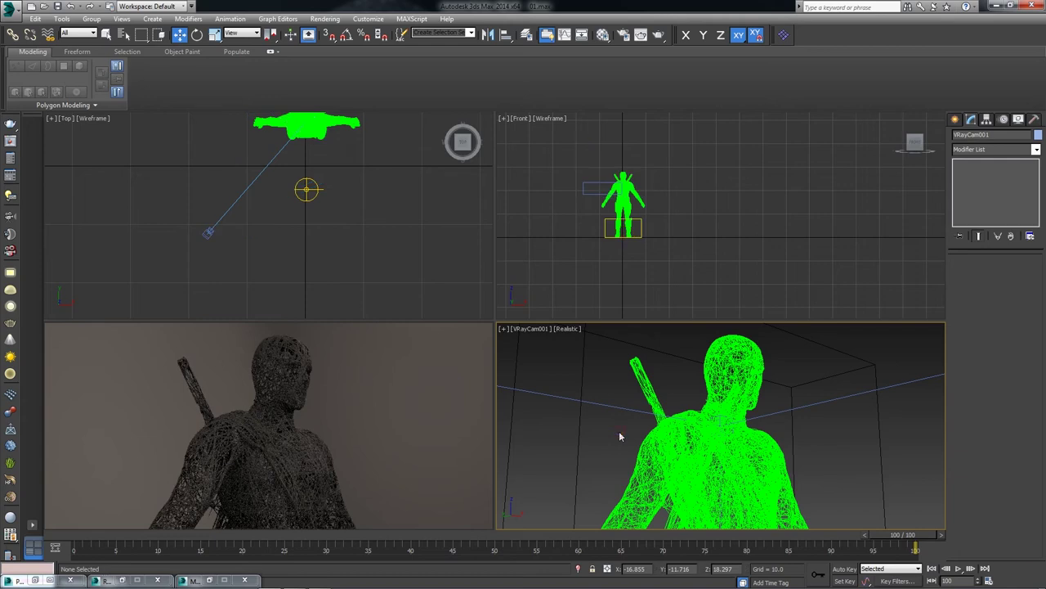
click(602, 35)
click(795, 107)
mouse_move(800, 72)
mouse_down()
mouse_move(238, 95)
mouse_move(281, 56)
mouse_up()
click(298, 247)
click(308, 71)
click(401, 159)
Set the VRayMtl reflection colour to white
click(298, 268)
drag(384, 122, 420, 121)
click(403, 162)
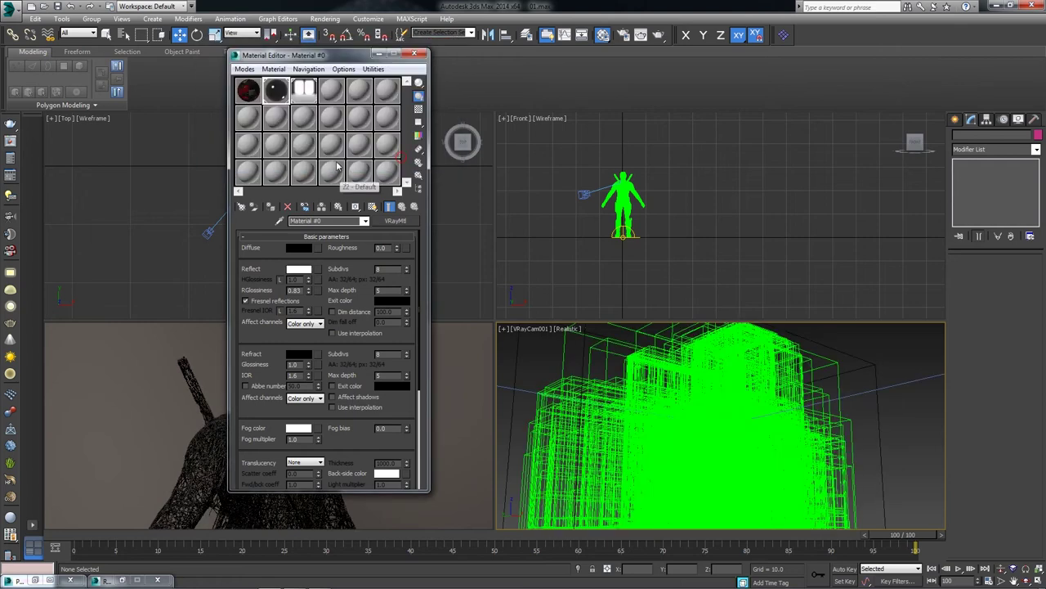
drag(286, 55, 437, 47)
click(450, 347)
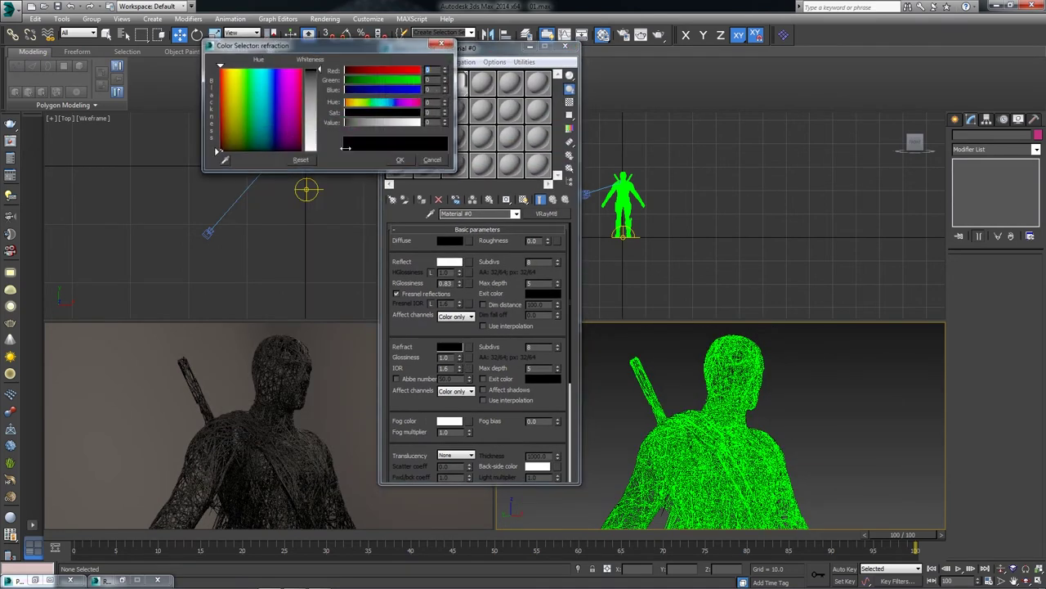
click(430, 160)
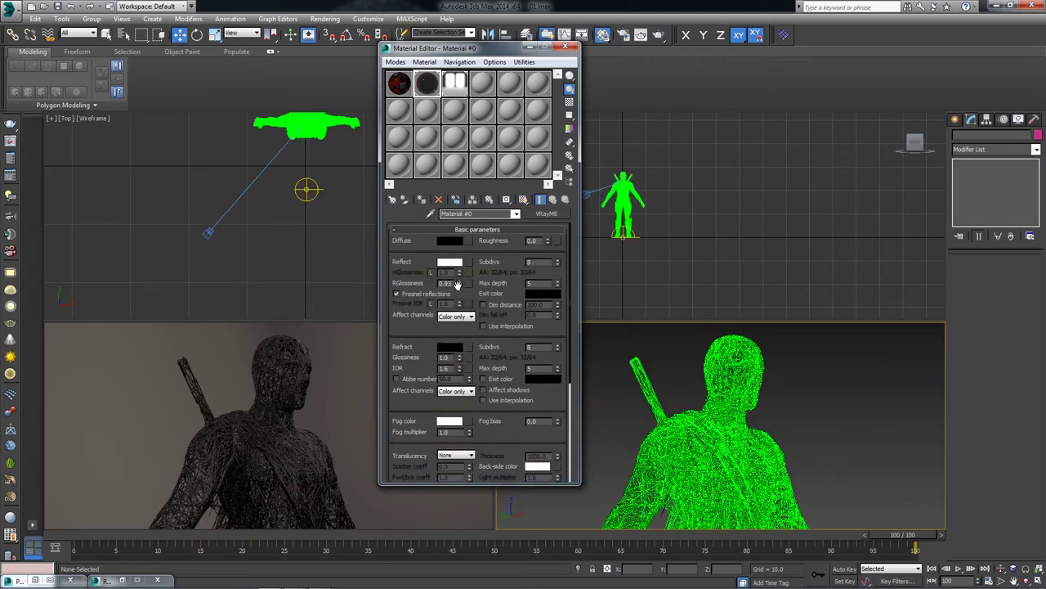
Start a VRay Plane light with the top-left viewport switched to the Left view
click(566, 46)
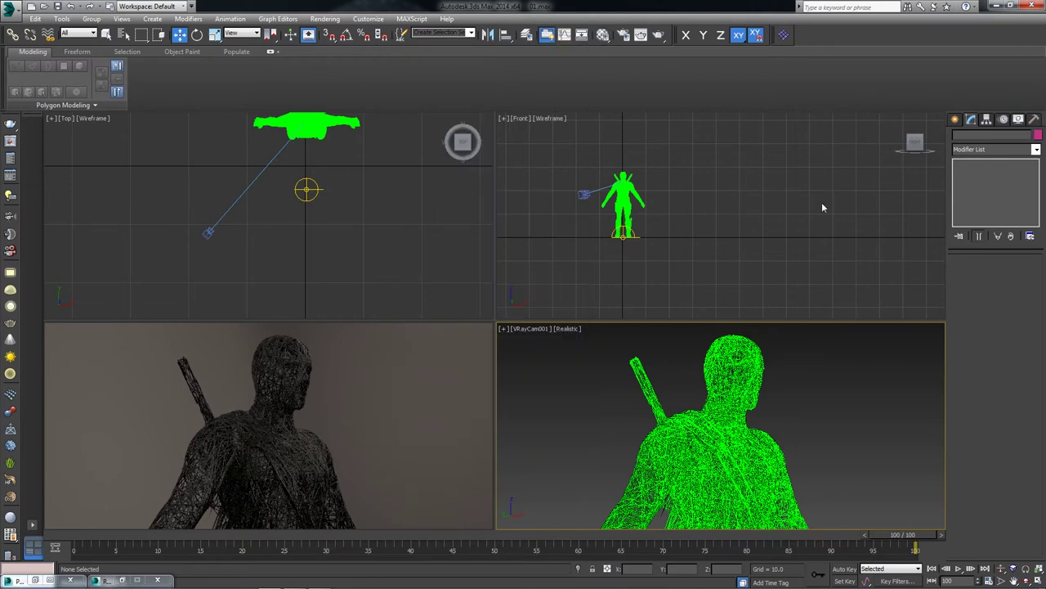
click(954, 120)
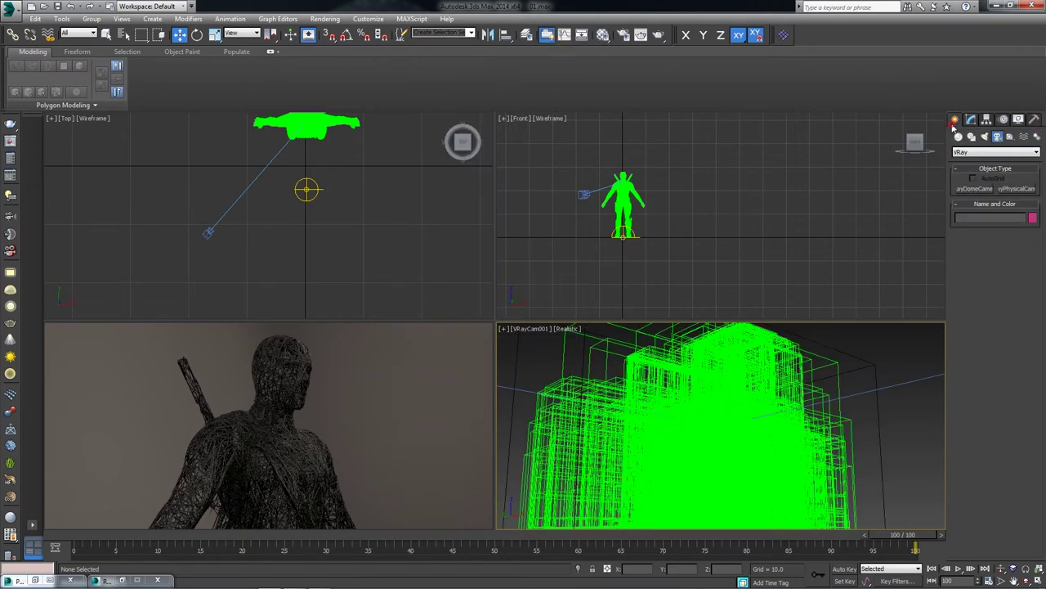
click(995, 152)
click(989, 163)
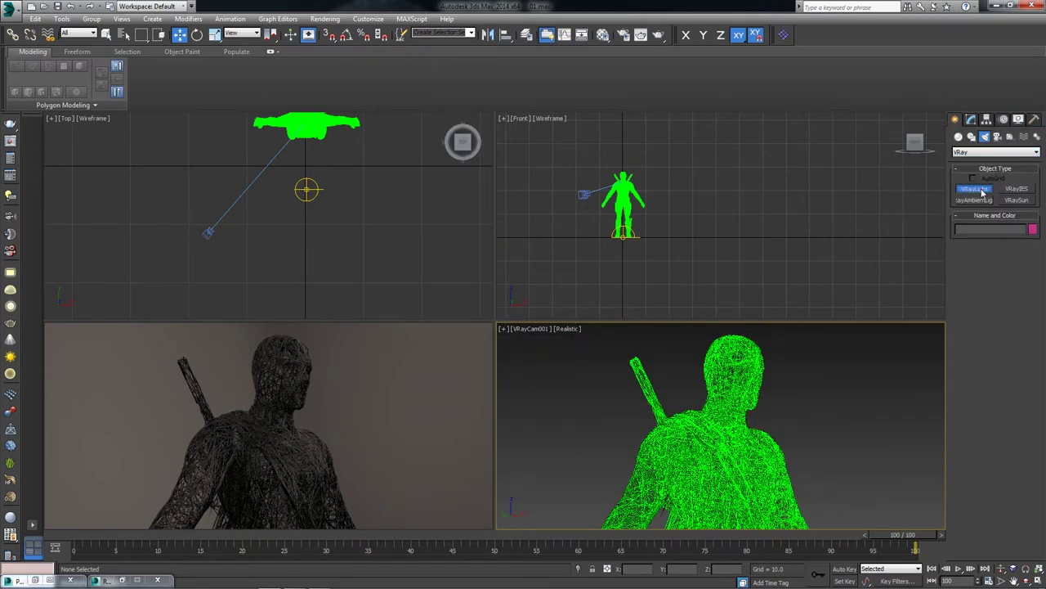
click(974, 189)
click(631, 193)
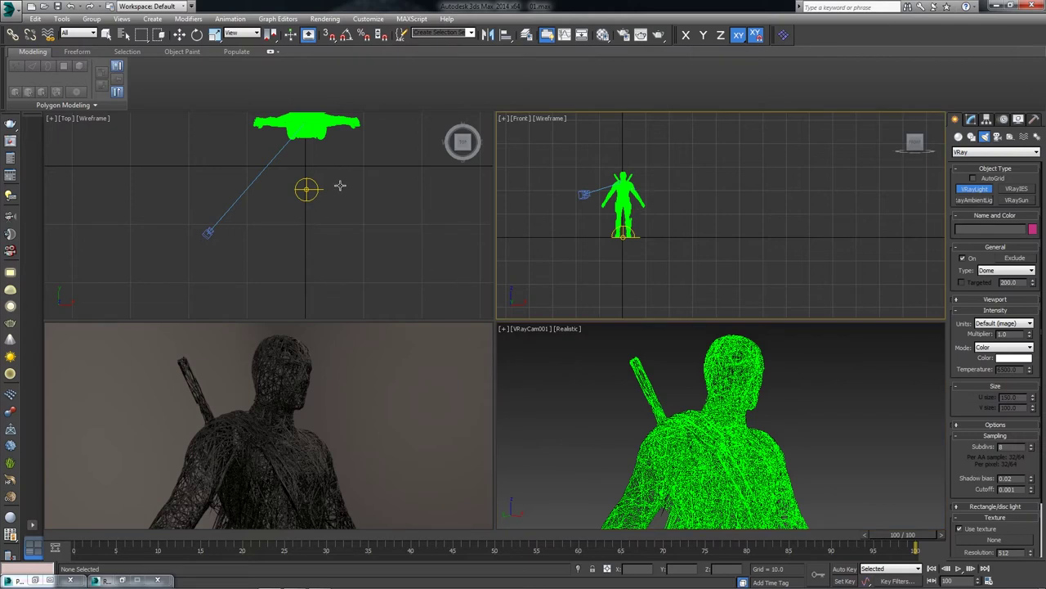
right_click(314, 224)
key(l)
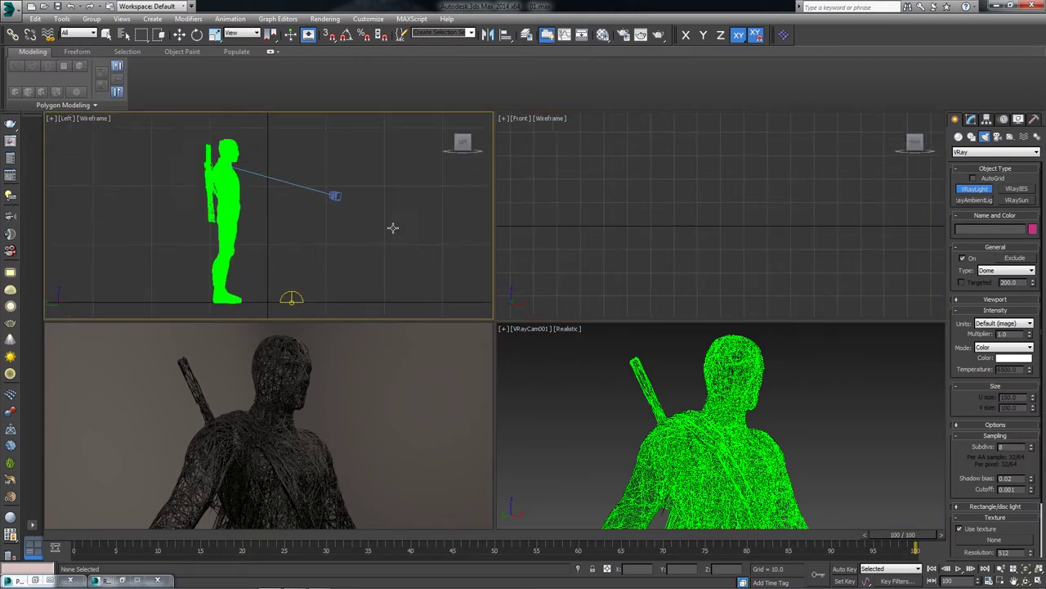
scroll(270, 204, down, 2)
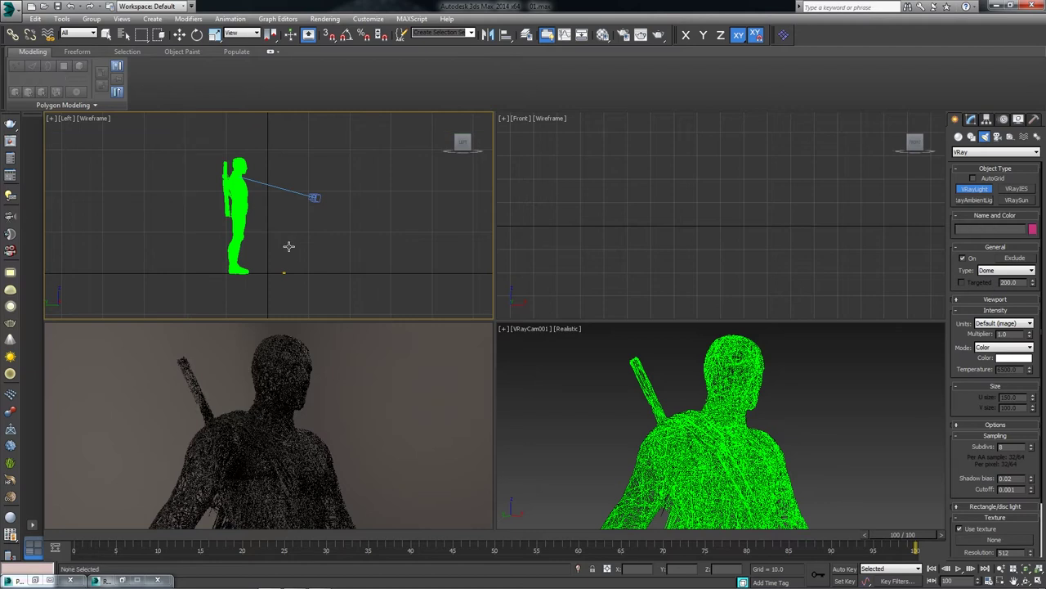
click(1006, 270)
click(1002, 278)
Draw the plane light beside the character, then frame the scene in Top view
mouse_move(194, 132)
mouse_down()
mouse_move(255, 240)
mouse_move(306, 274)
mouse_up()
click(179, 34)
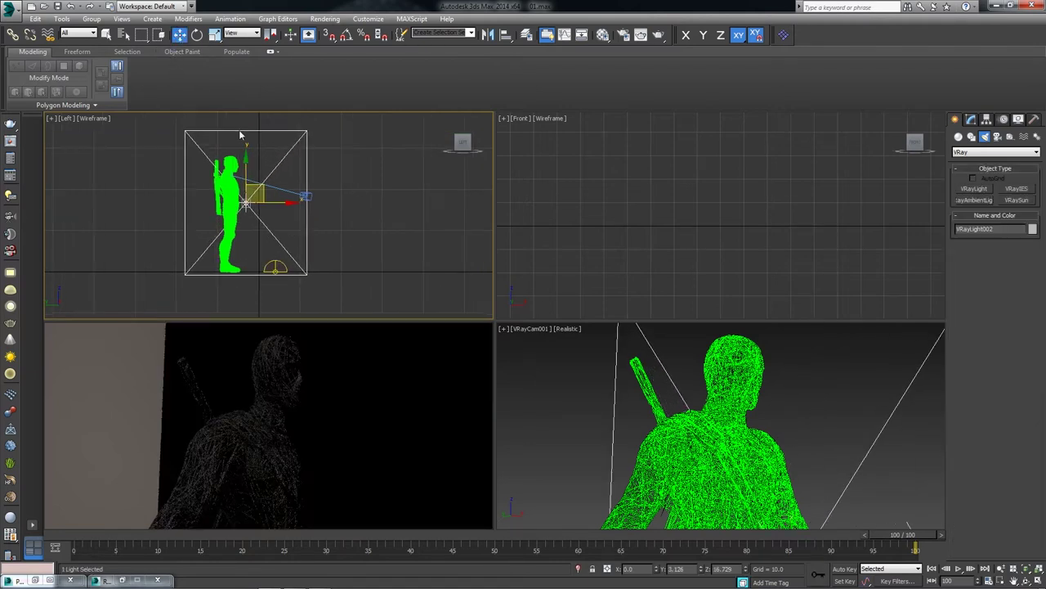
key(t)
scroll(282, 222, down, 2)
key(shift+q)
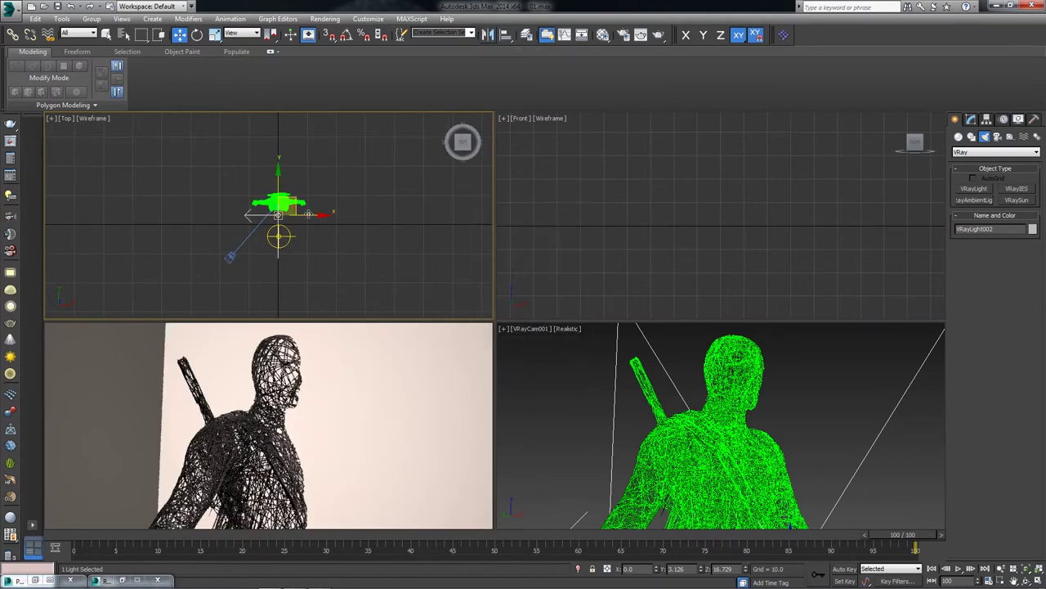
Move the plane light left toward the figure and rotate it about -16° on Z
drag(309, 215, 489, 230)
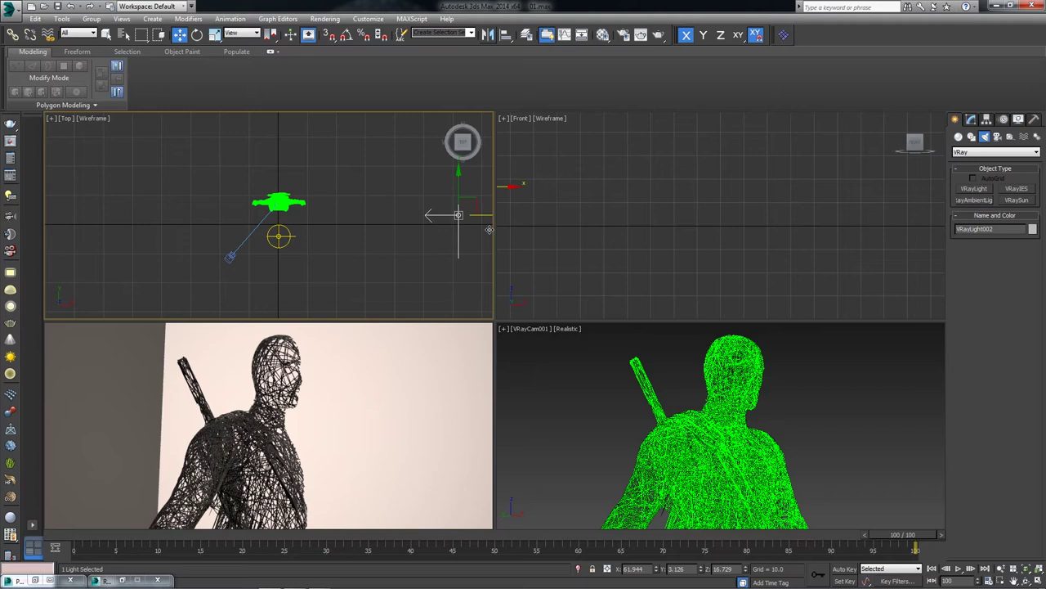
middle_drag(406, 237, 391, 236)
drag(474, 215, 383, 214)
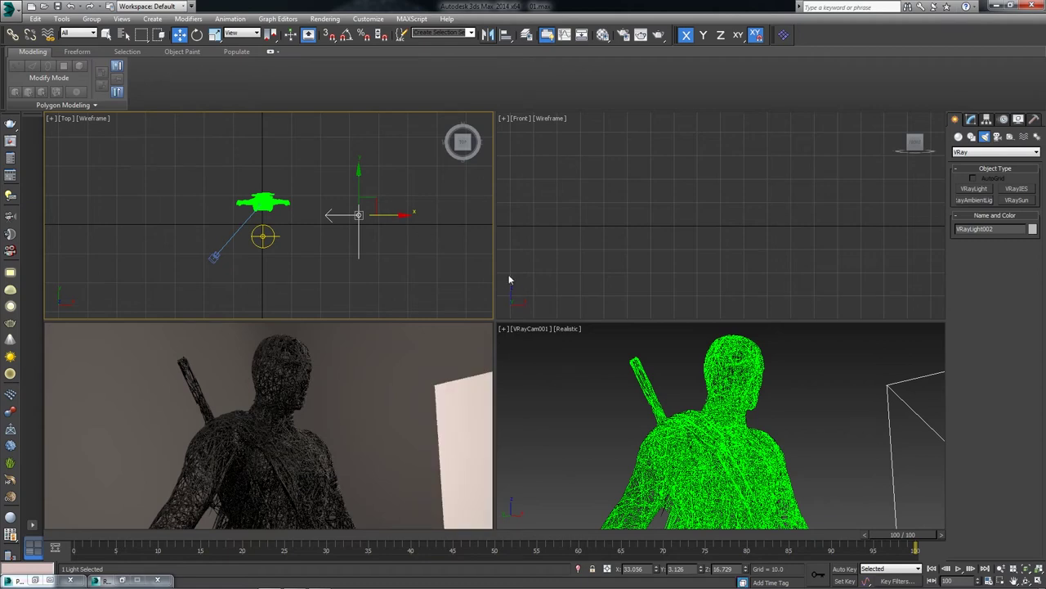
click(197, 34)
mouse_move(374, 175)
mouse_down()
mouse_move(399, 197)
mouse_move(365, 232)
mouse_move(382, 251)
mouse_up()
key(w)
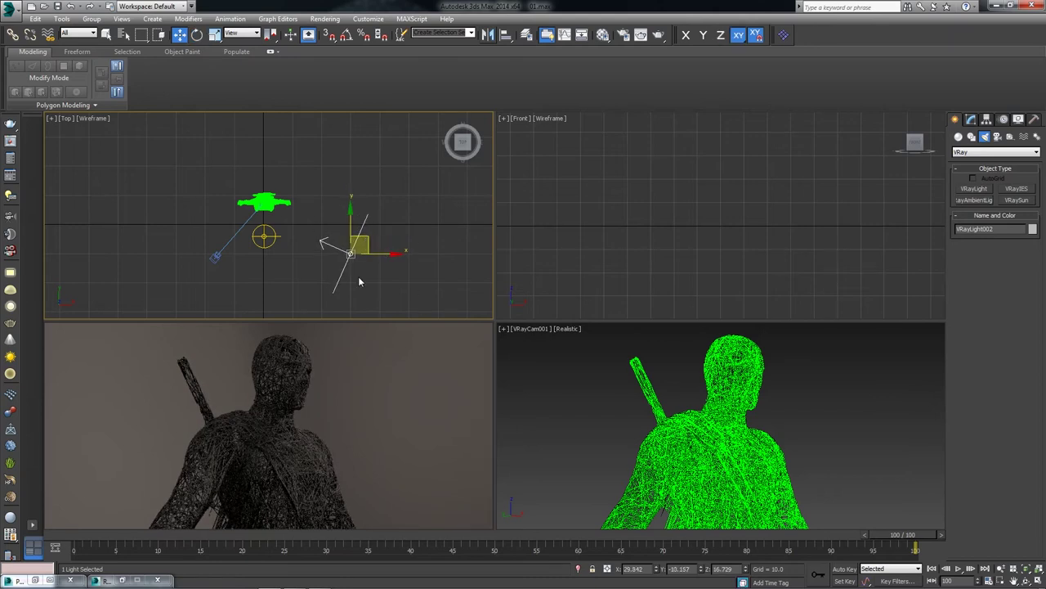
Make the plane light VRayLight002 invisible to the camera
click(971, 119)
drag(991, 434, 985, 277)
scroll(973, 351, up, 2)
scroll(994, 398, up, 2)
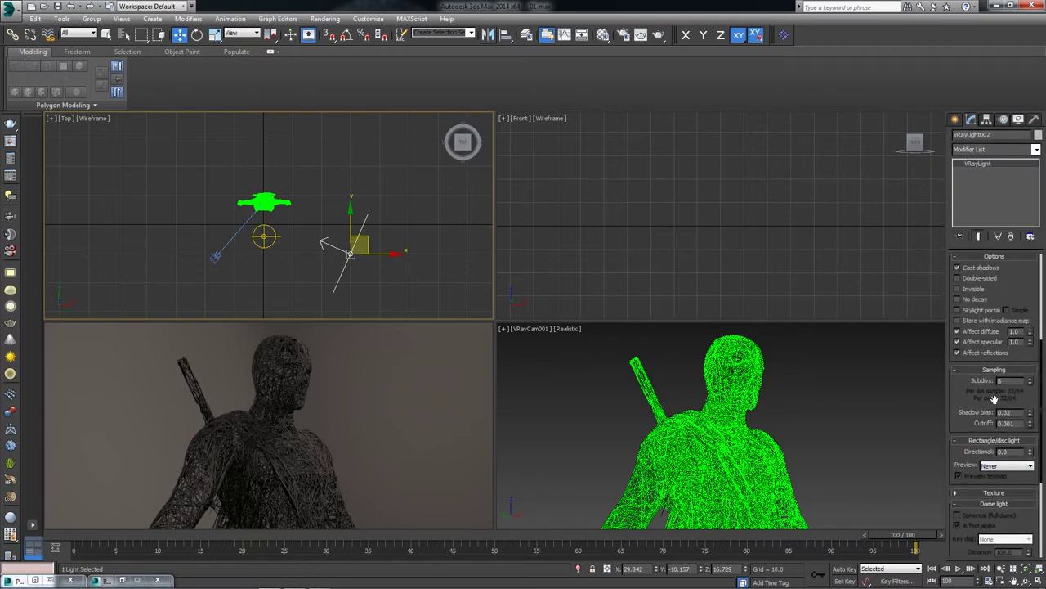
click(973, 288)
drag(1024, 291, 1022, 428)
drag(1025, 448, 1023, 483)
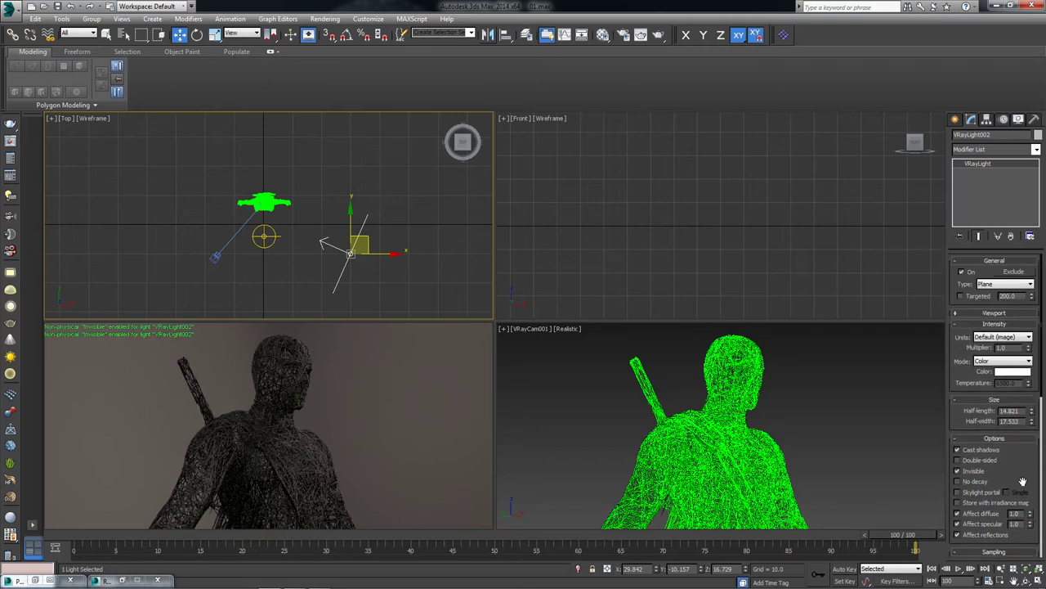
Set VRayCam001's shutter speed to 200 and bring up the editor
click(213, 256)
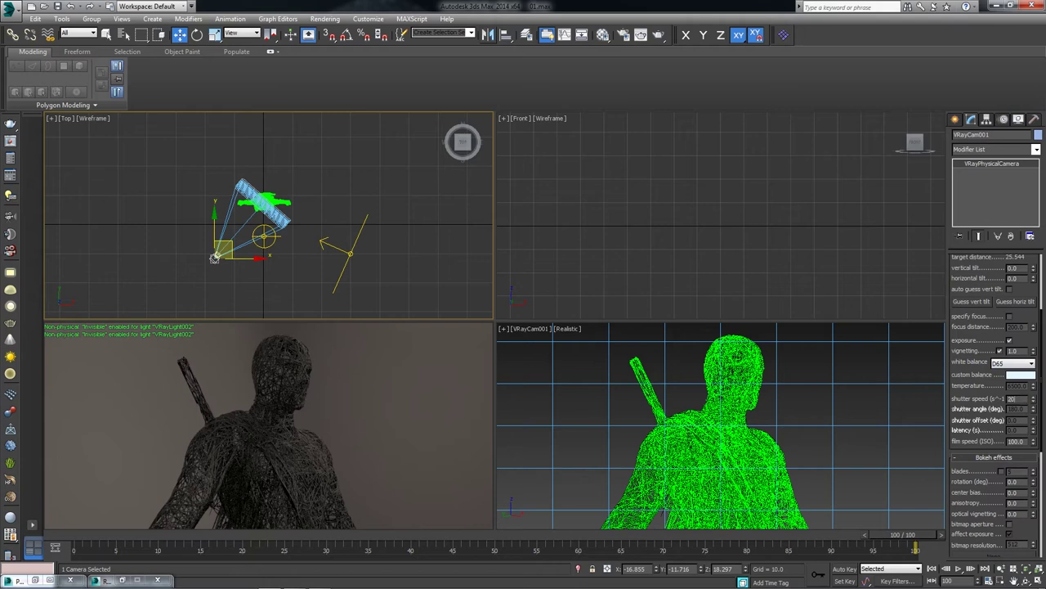
text(0.0)
key(Return)
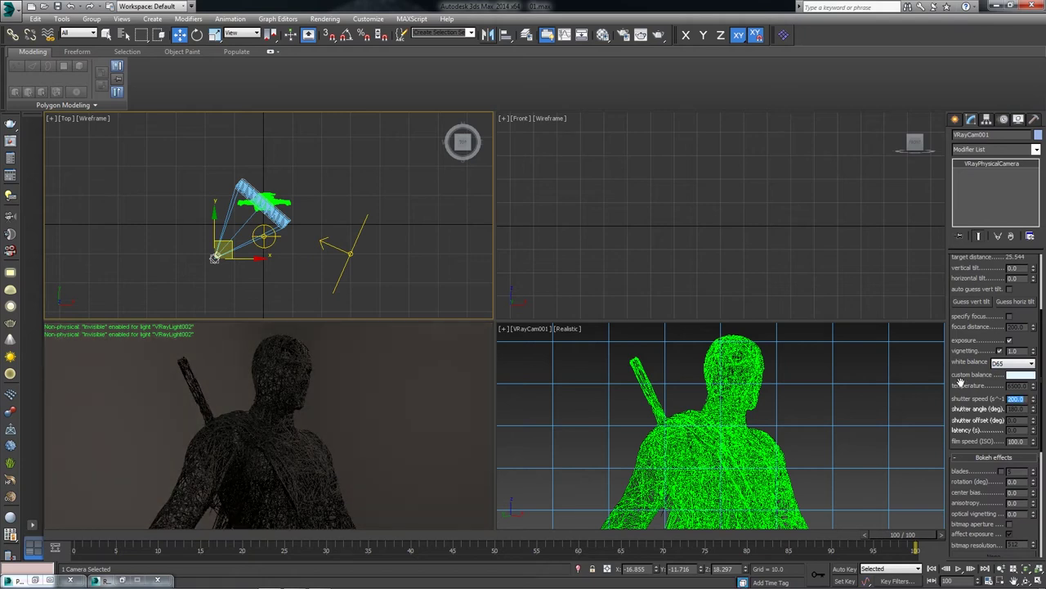
click(603, 35)
Place Render Setup beside the Material Editor and enable the GI, reflection and refraction environment overrides
click(627, 35)
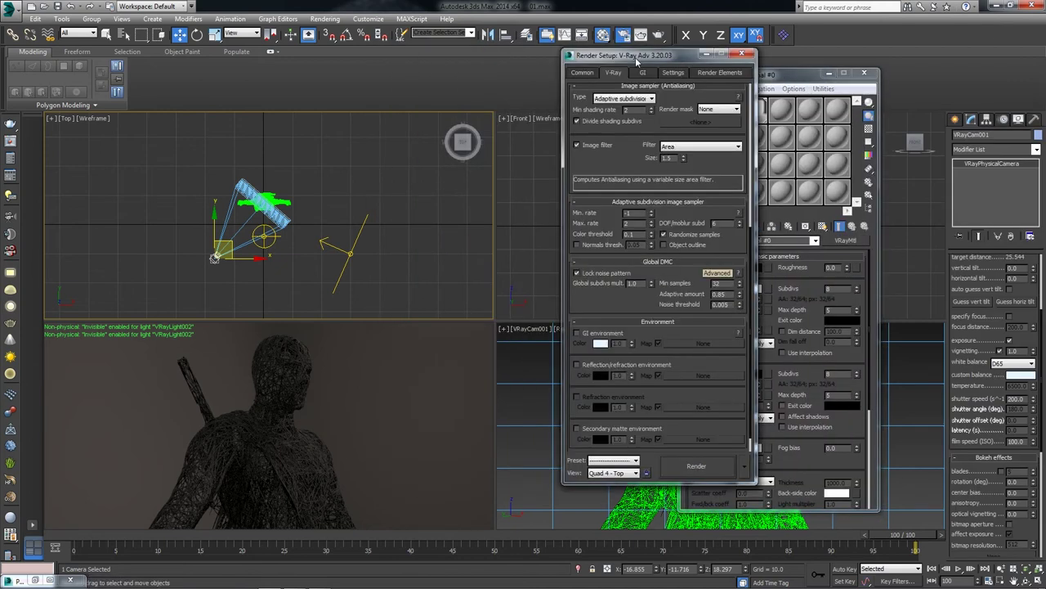
drag(635, 57, 461, 55)
scroll(454, 299, down, 3)
scroll(455, 298, down, 3)
scroll(455, 298, down, 1)
click(410, 310)
click(410, 342)
click(410, 374)
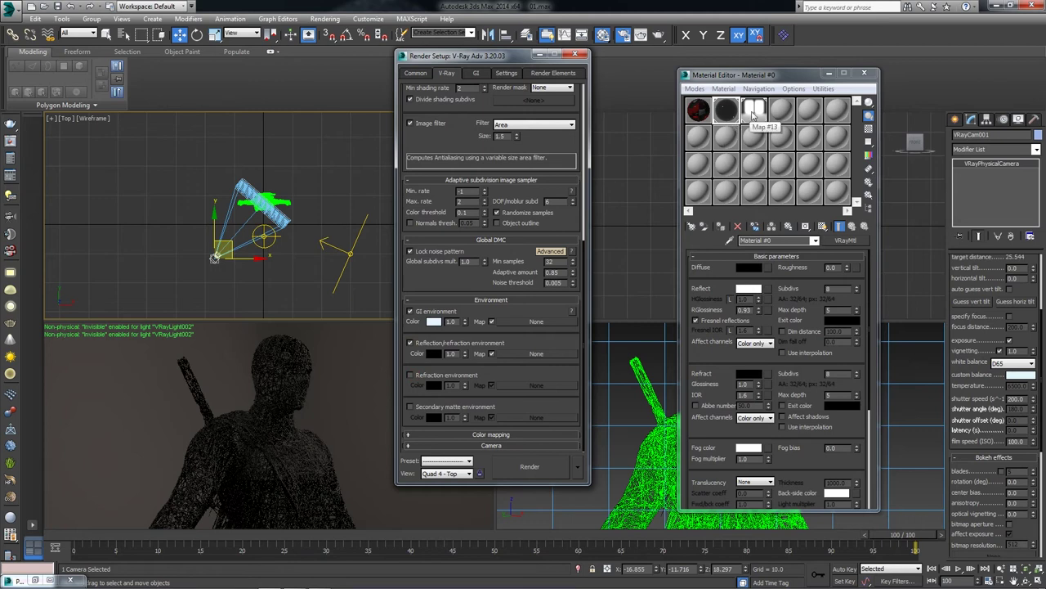
Drag the VRayHDRI map onto each environment override as an instance
click(753, 112)
mouse_move(739, 139)
mouse_down()
mouse_move(522, 322)
mouse_move(537, 355)
mouse_move(525, 384)
mouse_up()
click(467, 301)
click(468, 302)
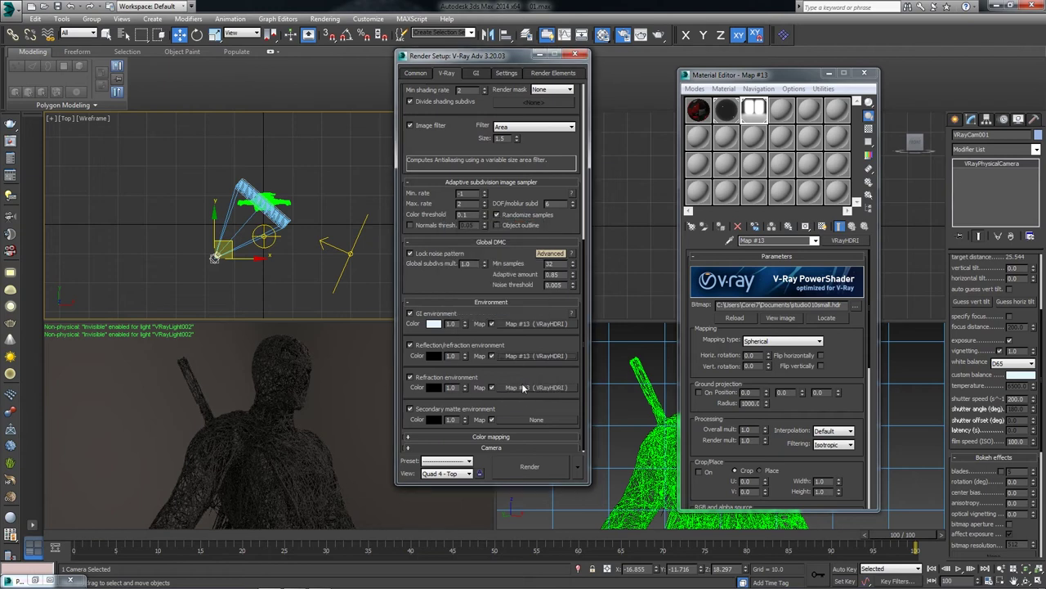
drag(512, 394, 528, 426)
click(468, 301)
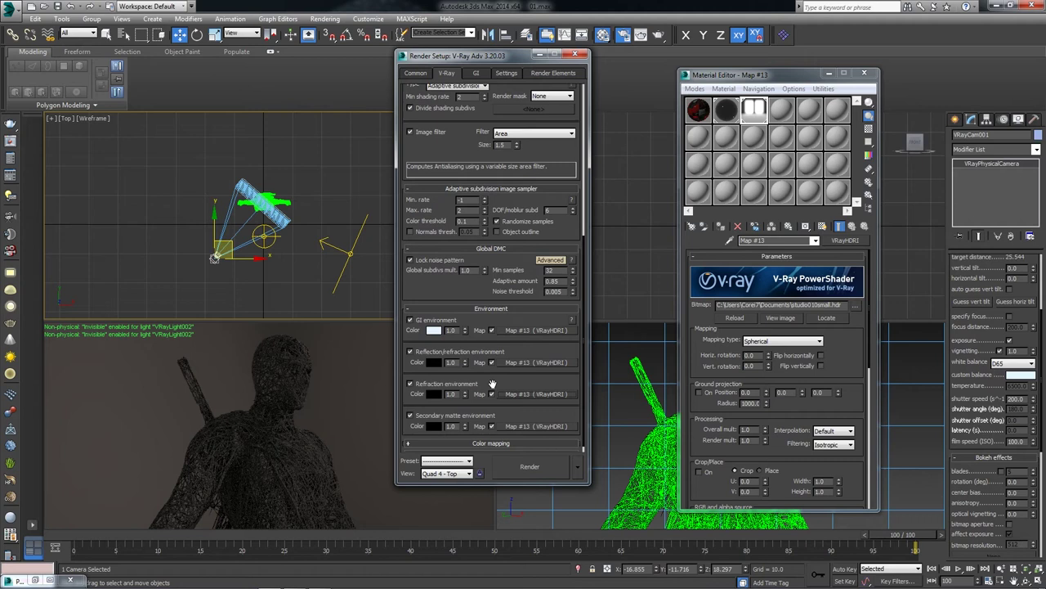
click(460, 308)
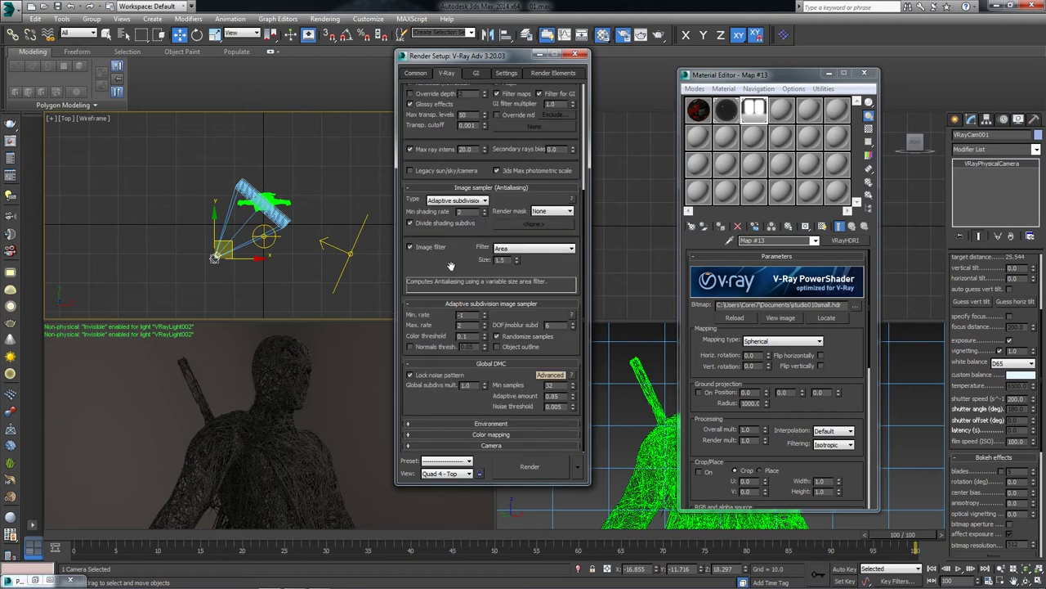
Set Default lights to Off
scroll(450, 266, up, 3)
scroll(457, 245, up, 2)
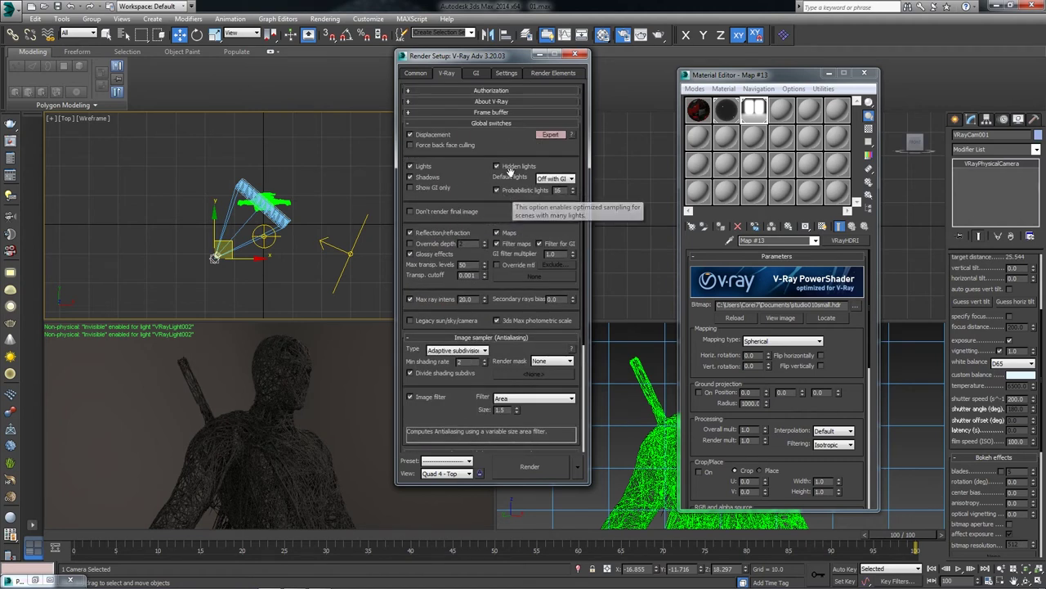
click(556, 178)
click(550, 187)
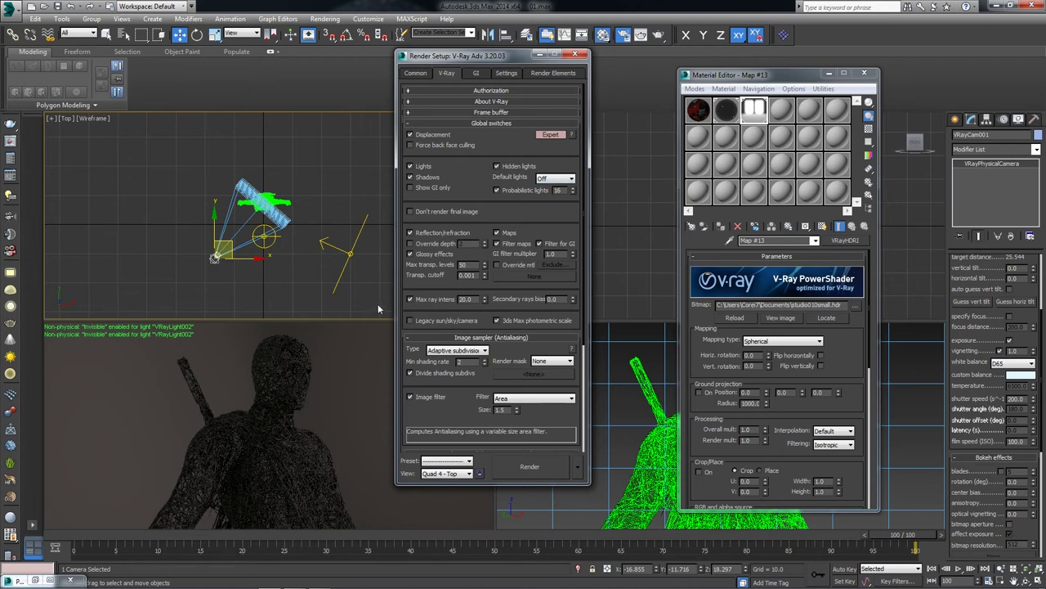
Set the primary GI engine to Brute force, close Render Setup, and select the dark glossy material
click(472, 75)
click(491, 105)
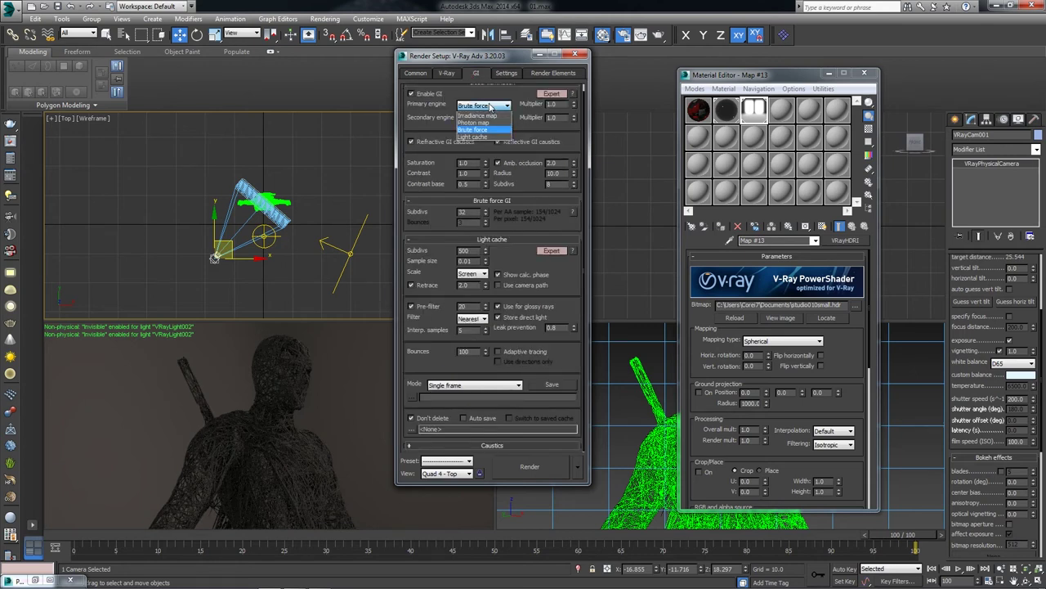
click(479, 116)
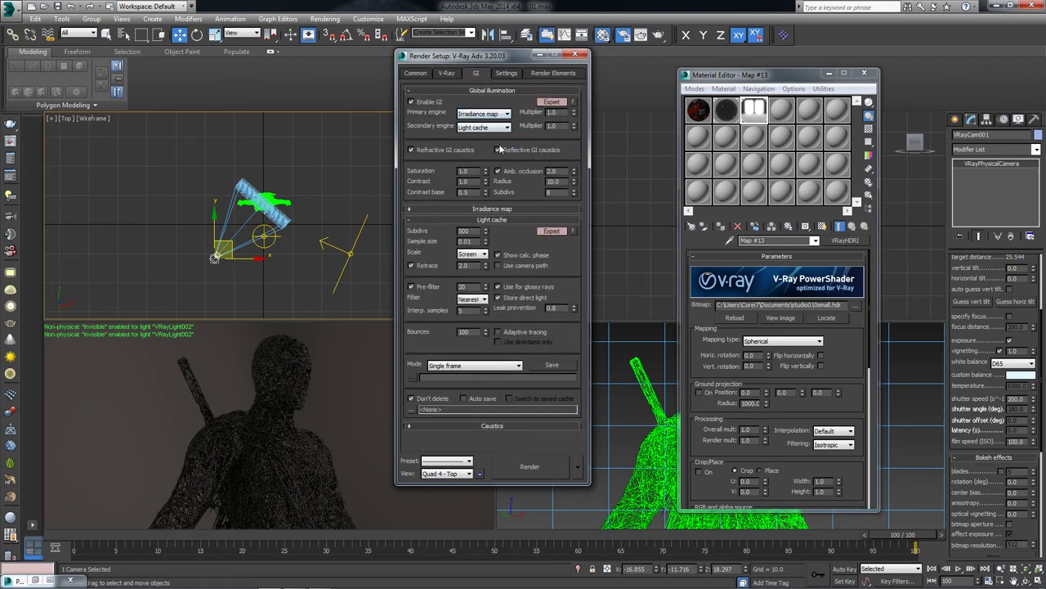
click(497, 115)
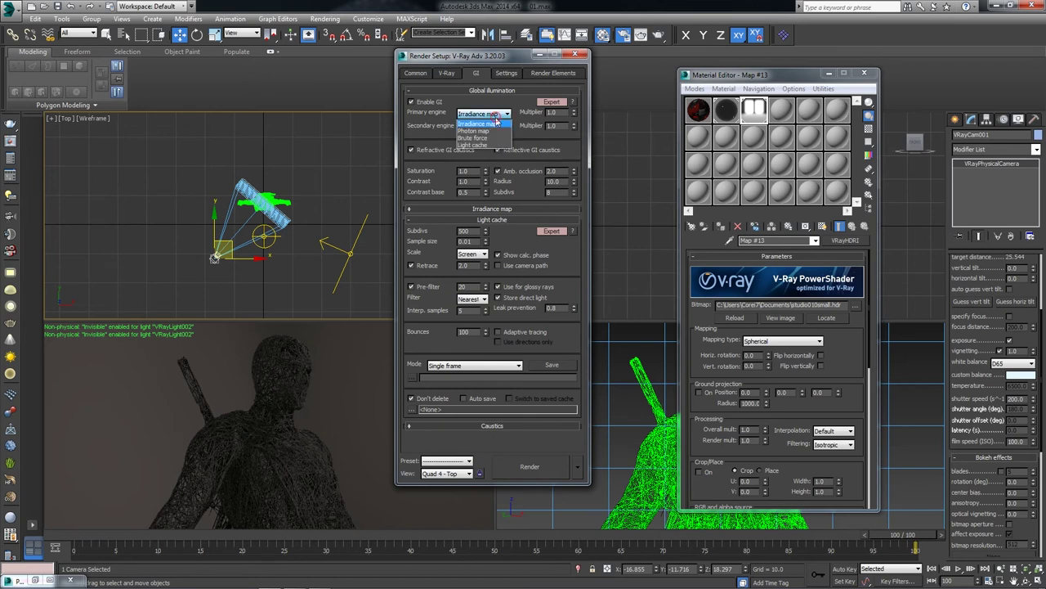
click(490, 129)
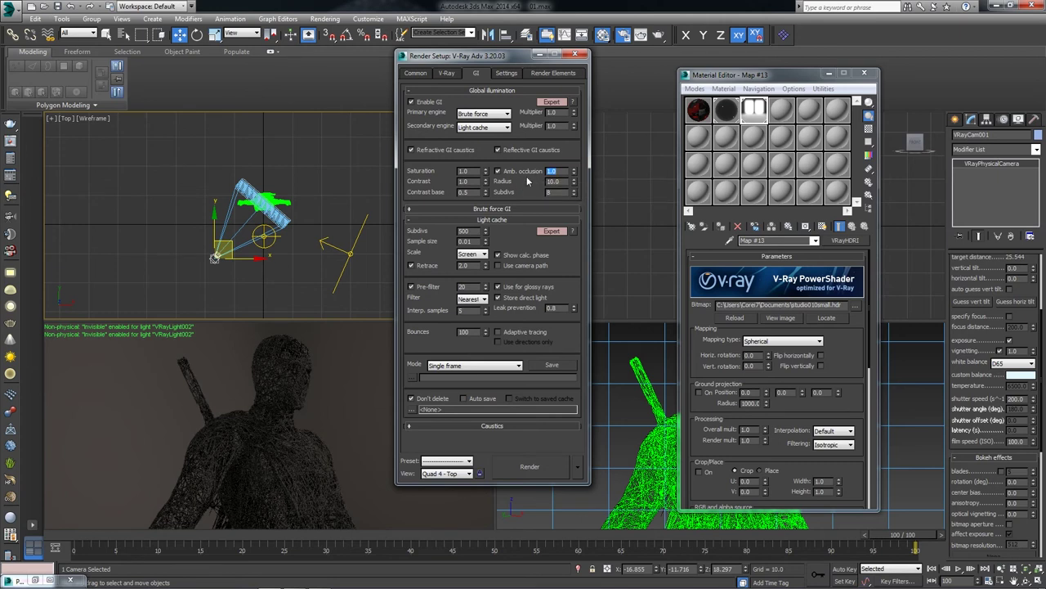
click(507, 207)
click(507, 208)
click(506, 72)
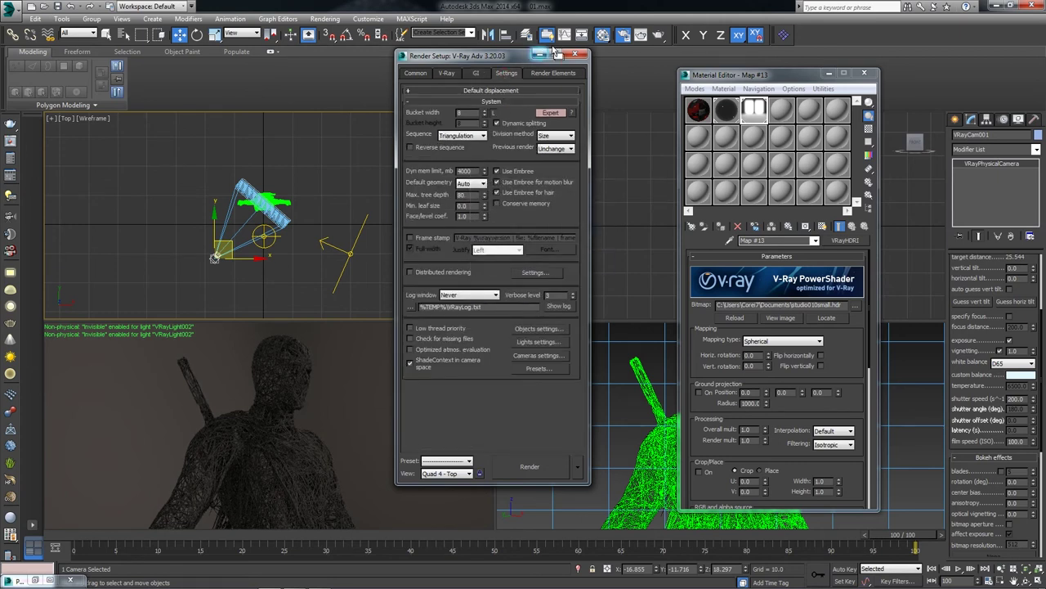
click(577, 54)
click(721, 112)
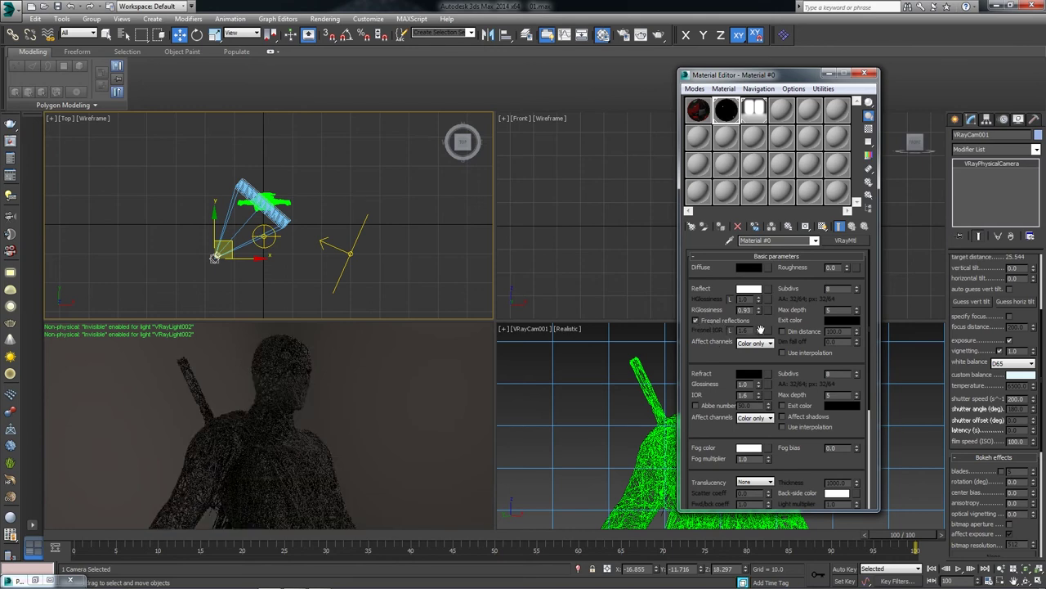
Enlarge Material #0's preview sphere and lower its reflection glossiness to 0.92
drag(756, 330, 740, 324)
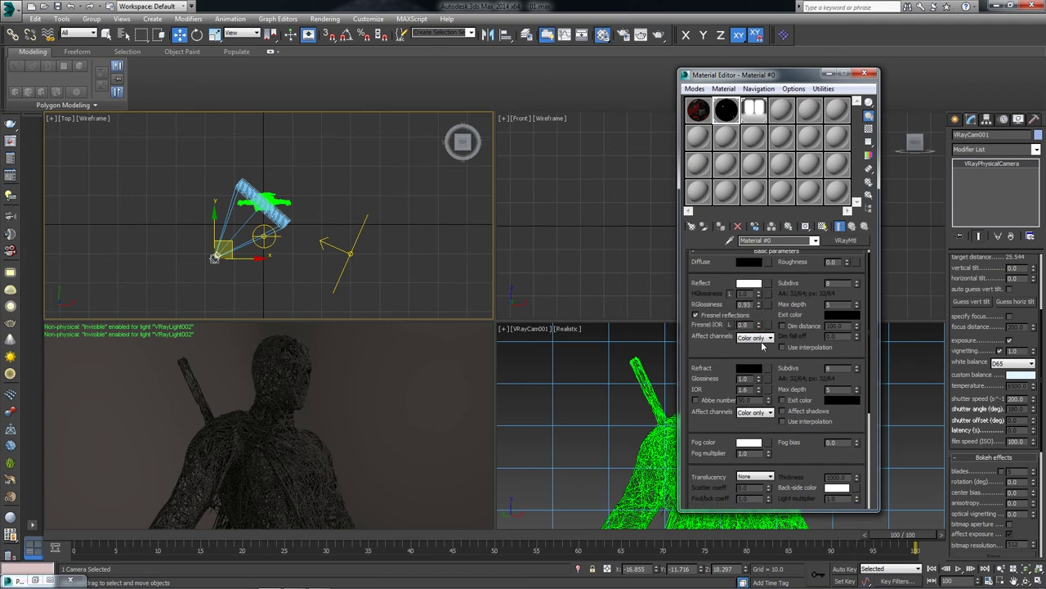
double_click(726, 110)
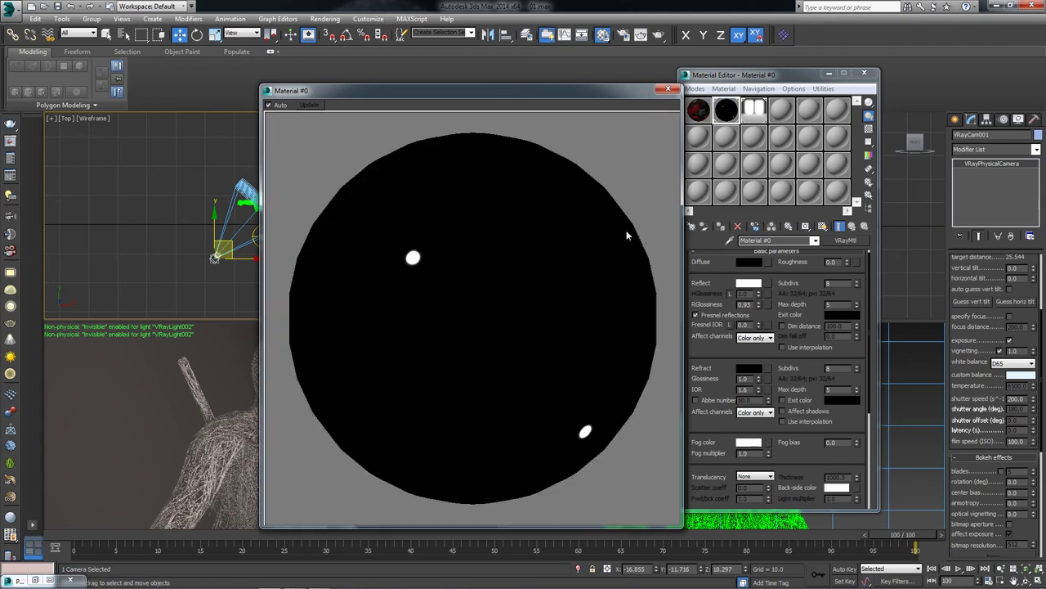
click(758, 308)
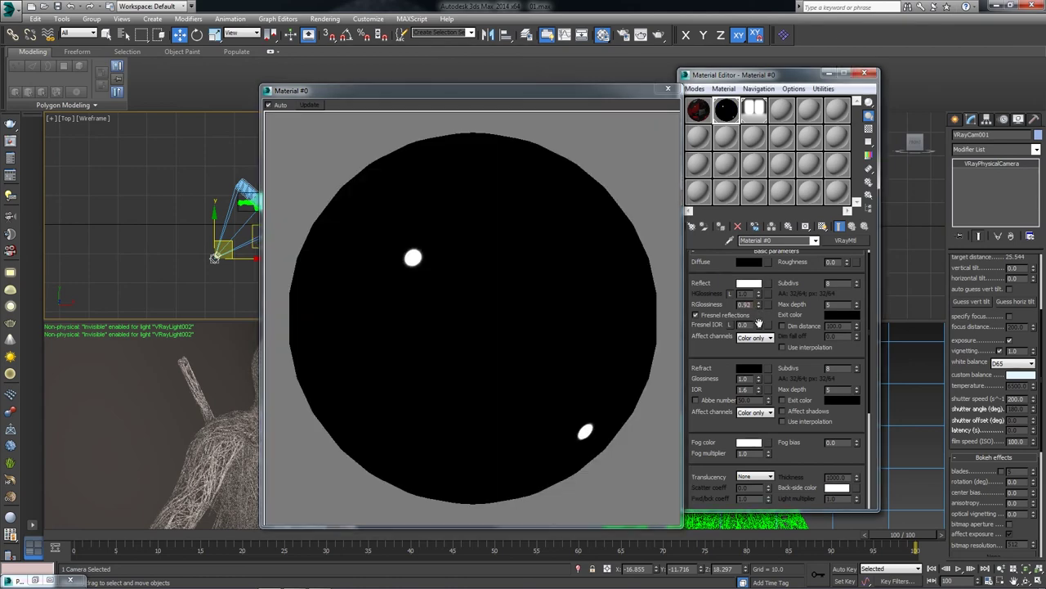